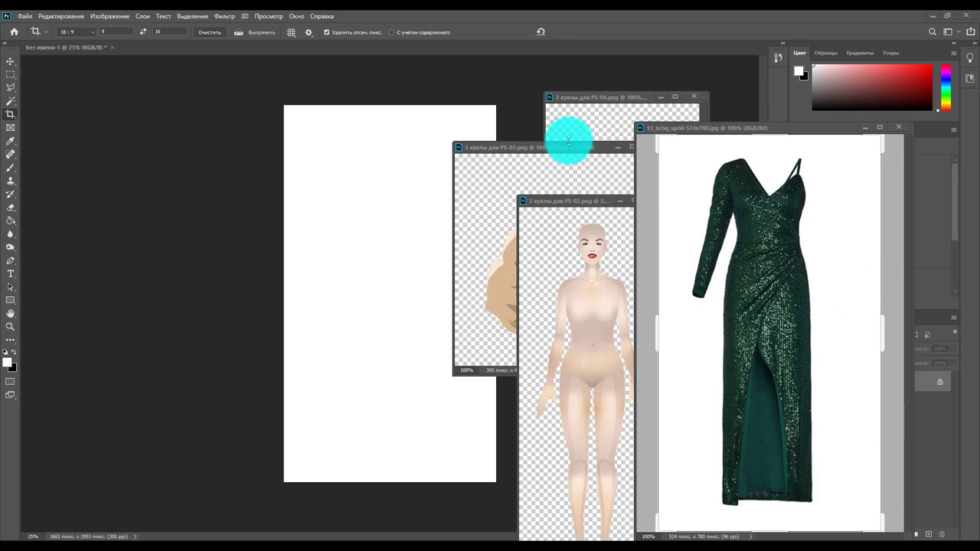
Step: Arrange the hair, doll body and tan piece windows around the blank white canvas
{"action": "left_click_drag", "start_coordinate": [566, 151], "coordinate": [162, 73]}
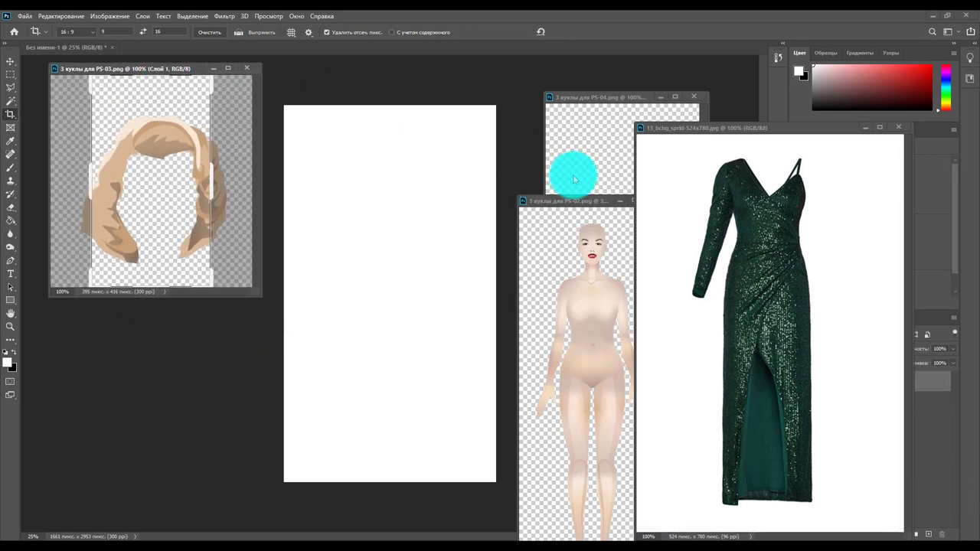
{"action": "left_click", "coordinate": [10, 61]}
{"action": "left_click_drag", "start_coordinate": [526, 200], "coordinate": [48, 218]}
{"action": "left_click_drag", "start_coordinate": [581, 97], "coordinate": [534, 72]}
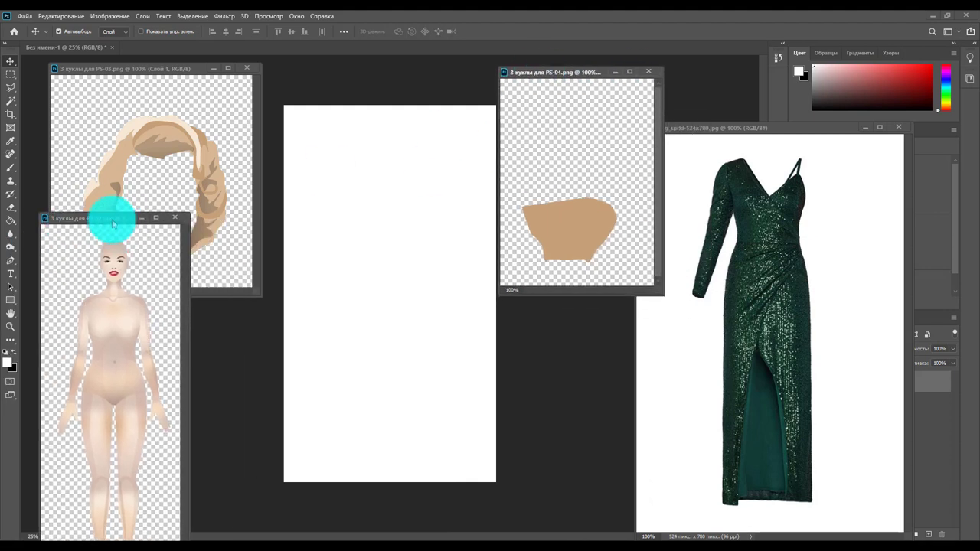
{"action": "mouse_move", "coordinate": [110, 224]}
{"action": "left_mouse_down"}
{"action": "mouse_move", "coordinate": [112, 203]}
{"action": "mouse_move", "coordinate": [299, 219]}
{"action": "left_mouse_up"}
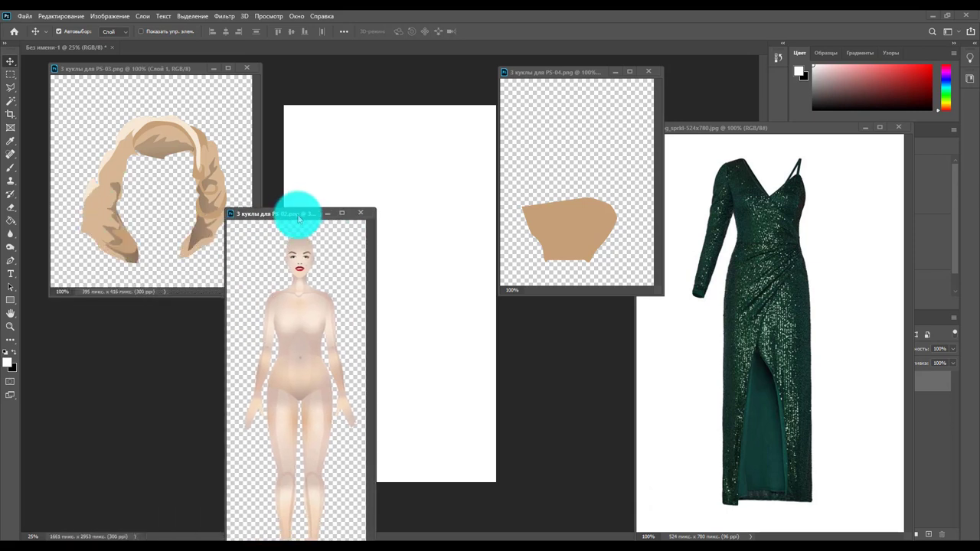
{"action": "mouse_move", "coordinate": [299, 219]}
{"action": "left_mouse_down"}
{"action": "mouse_move", "coordinate": [282, 199]}
{"action": "mouse_move", "coordinate": [143, 147]}
{"action": "mouse_move", "coordinate": [298, 132]}
{"action": "mouse_move", "coordinate": [314, 116]}
{"action": "left_mouse_up"}
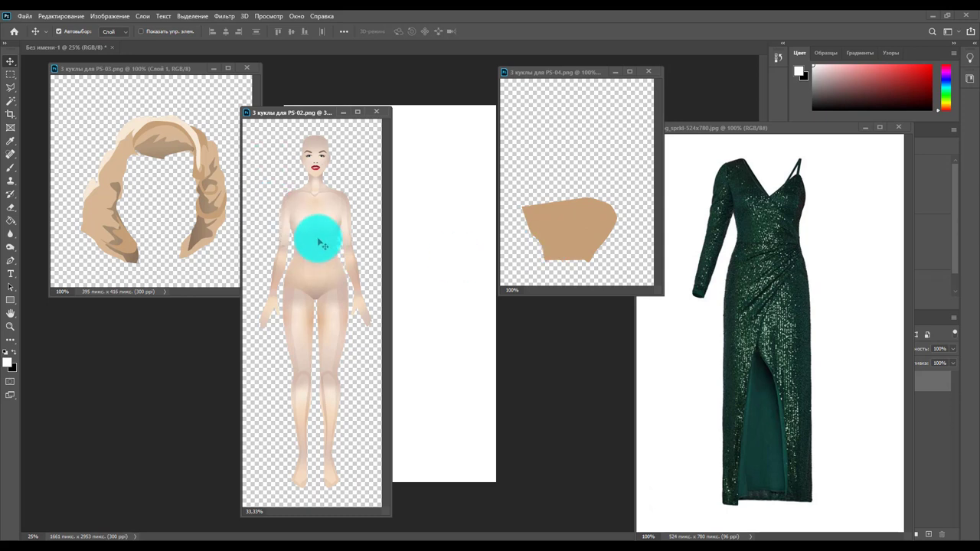
Step: Place the doll body on the white canvas, close its source, and fit the hair on her head
{"action": "left_click_drag", "start_coordinate": [314, 214], "coordinate": [440, 222]}
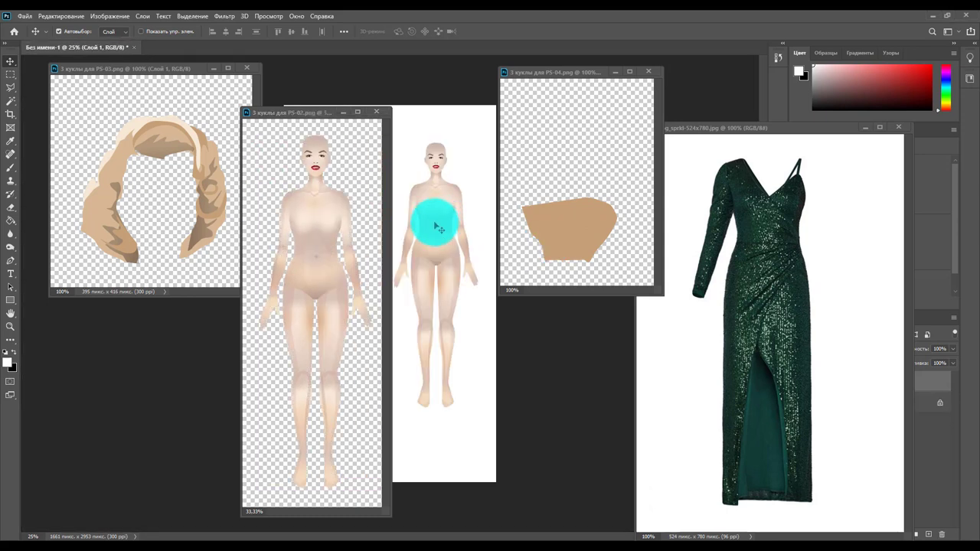
{"action": "left_click", "coordinate": [377, 115]}
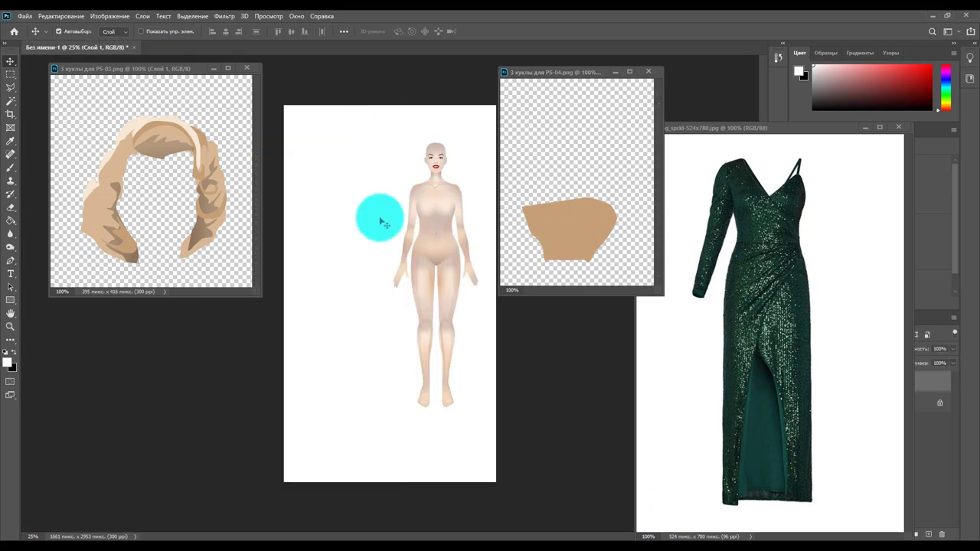
{"action": "left_click_drag", "start_coordinate": [431, 221], "coordinate": [378, 240]}
{"action": "left_click_drag", "start_coordinate": [186, 202], "coordinate": [371, 201]}
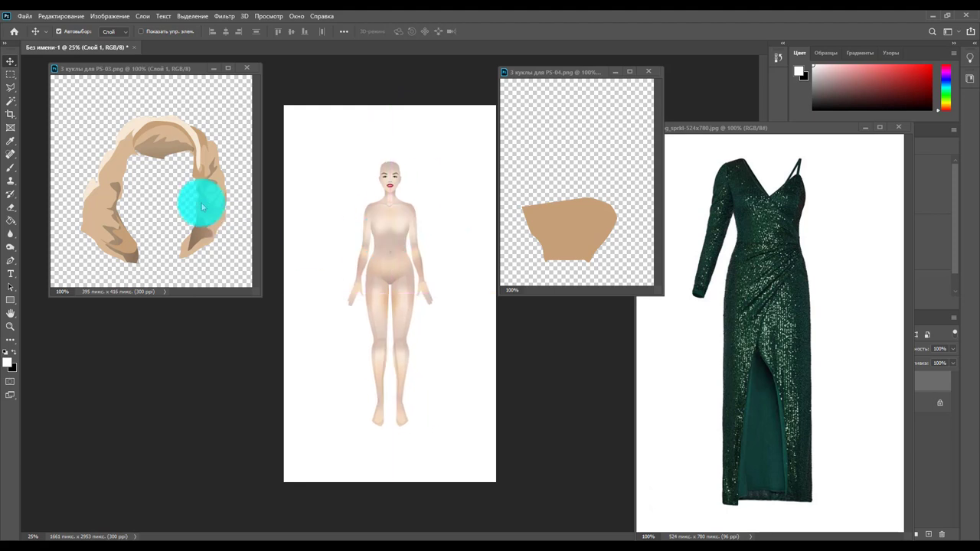
{"action": "mouse_move", "coordinate": [212, 192]}
{"action": "left_mouse_down"}
{"action": "mouse_move", "coordinate": [416, 175]}
{"action": "mouse_move", "coordinate": [401, 176]}
{"action": "left_mouse_up"}
Step: Bring the tan piece and green dress into the canvas and close the hair, tan and dress sources
{"action": "left_click", "coordinate": [598, 224]}
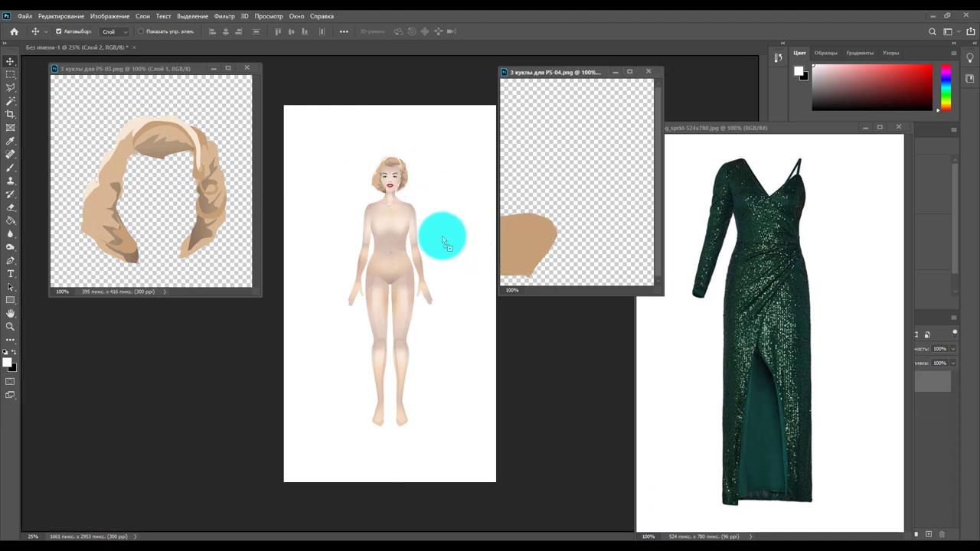
{"action": "left_click_drag", "start_coordinate": [598, 224], "coordinate": [439, 235]}
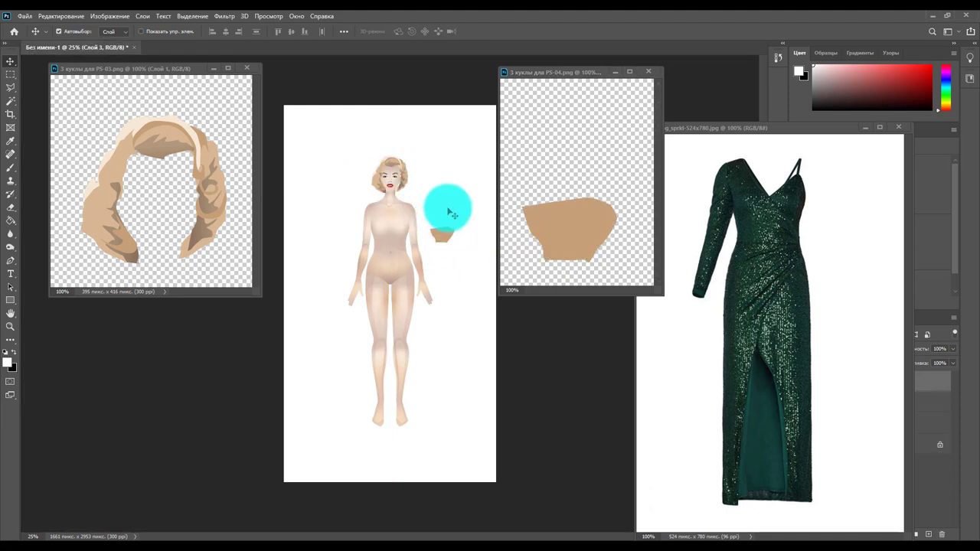
{"action": "left_click", "coordinate": [252, 69]}
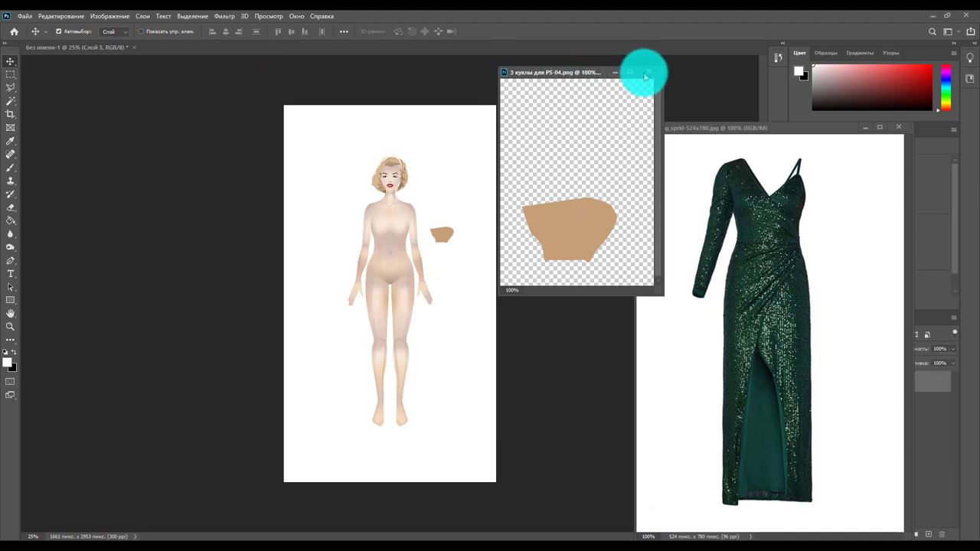
{"action": "left_click", "coordinate": [648, 72]}
{"action": "left_click_drag", "start_coordinate": [735, 261], "coordinate": [485, 278]}
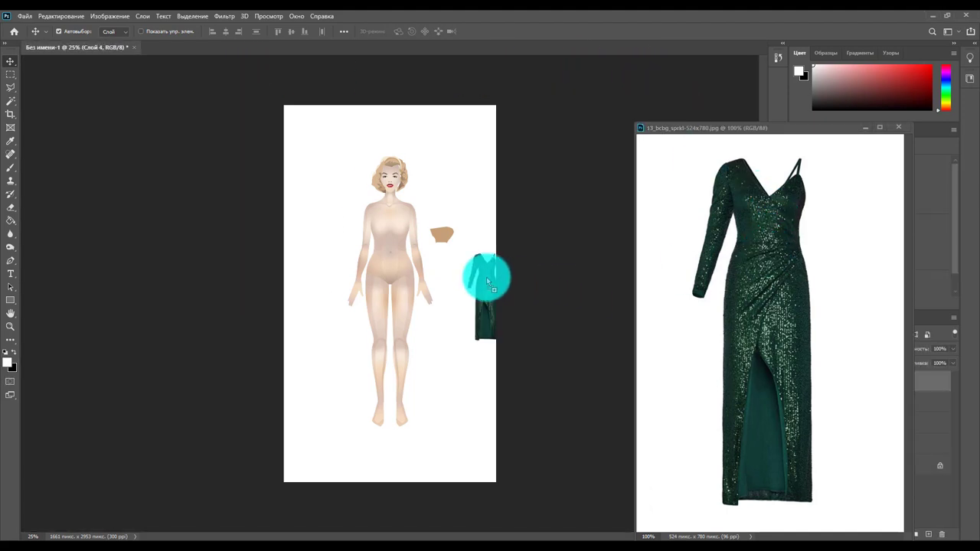
{"action": "left_click", "coordinate": [907, 129]}
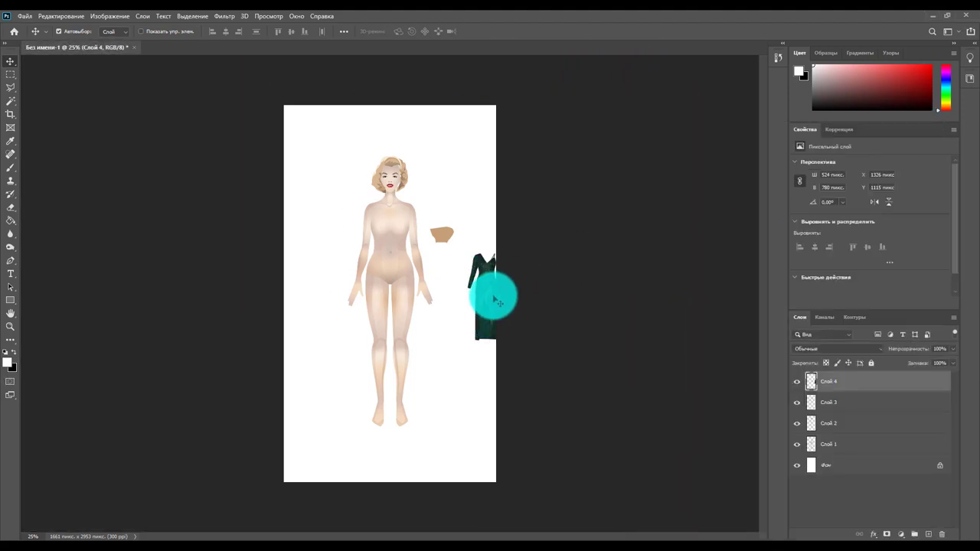
Step: Move the dress to the canvas's upper left and zoom to 100% on the doll's chest
{"action": "left_click_drag", "start_coordinate": [488, 299], "coordinate": [324, 185]}
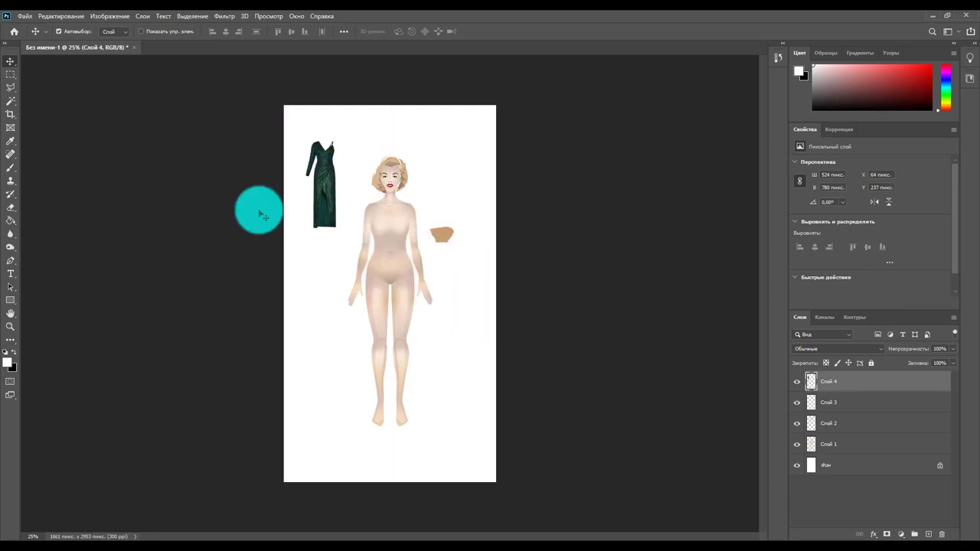
{"action": "left_click", "coordinate": [9, 329]}
{"action": "left_click", "coordinate": [382, 262]}
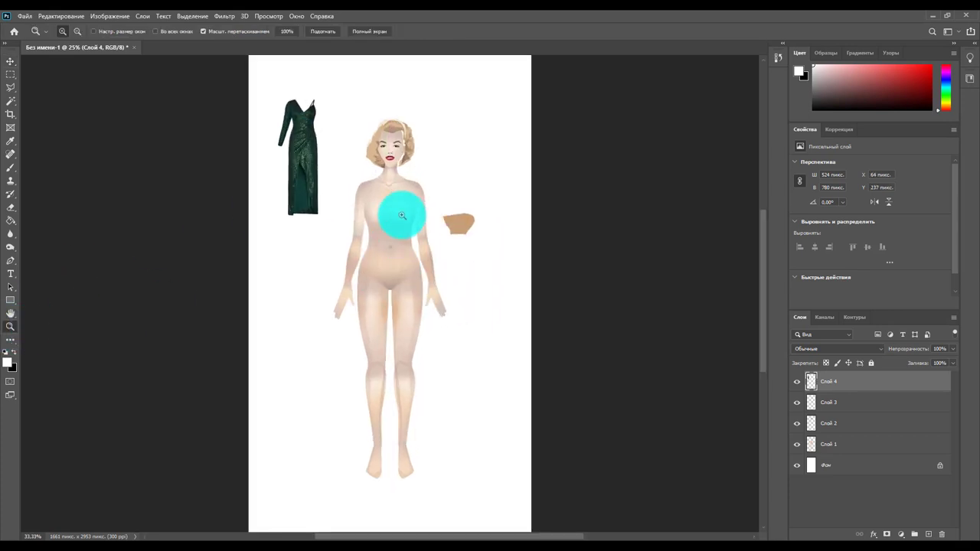
{"action": "left_click", "coordinate": [383, 212]}
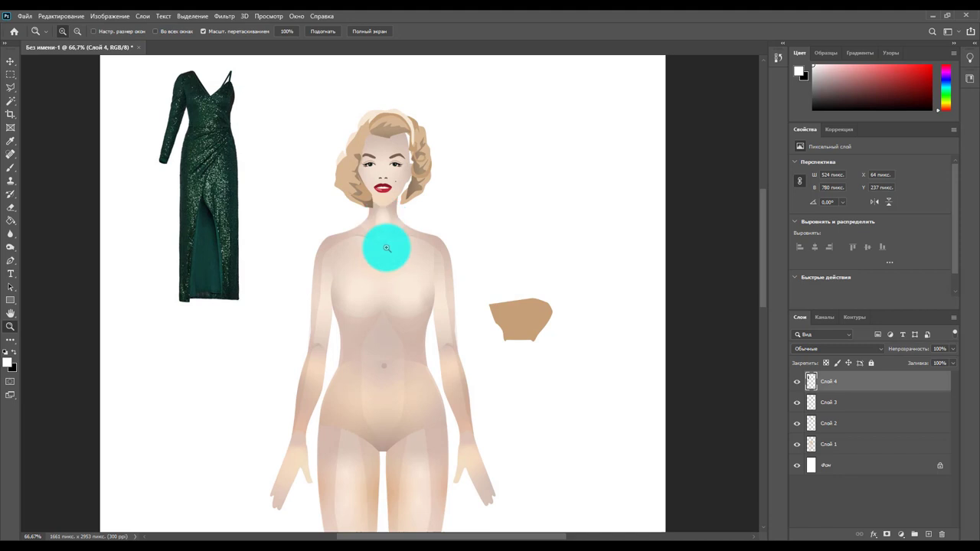
{"action": "left_click", "coordinate": [386, 243]}
Step: Shift the hair about 10 px left and slightly down, then move the tan piece onto the doll
{"action": "left_click", "coordinate": [10, 61]}
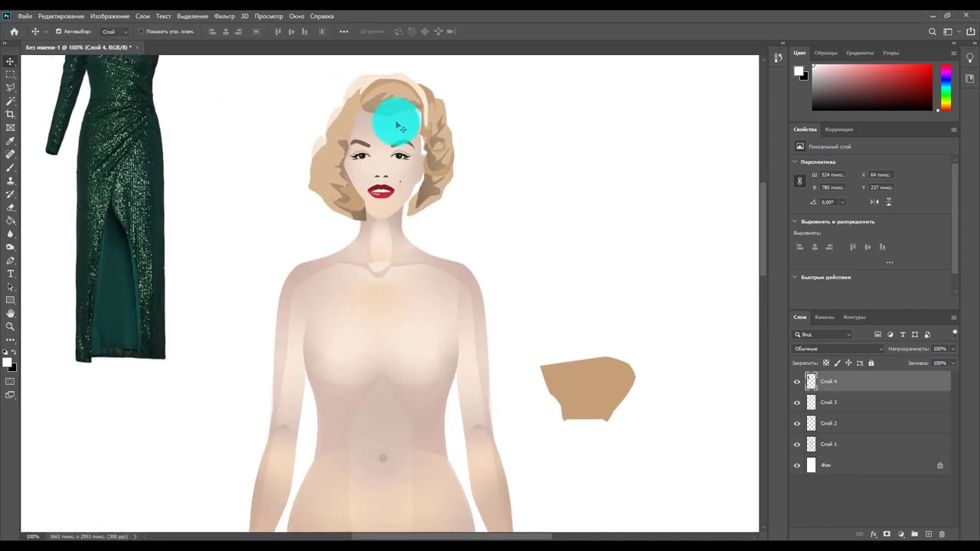
{"action": "left_click", "coordinate": [446, 161]}
{"action": "left_click_drag", "start_coordinate": [445, 161], "coordinate": [440, 163]}
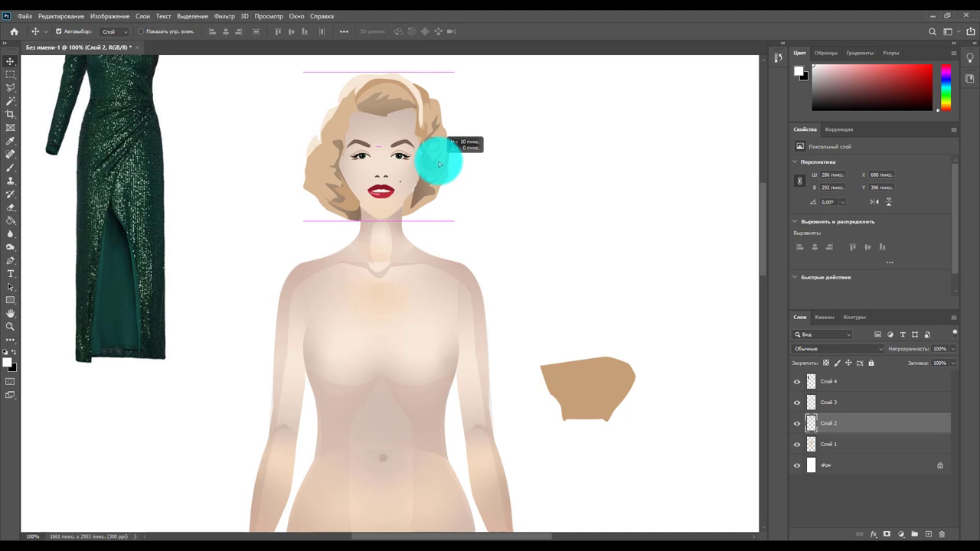
{"action": "left_click_drag", "start_coordinate": [440, 163], "coordinate": [440, 163]}
{"action": "key", "text": "Down"}
{"action": "key", "text": "Down"}
{"action": "key", "text": "Down"}
{"action": "key", "text": "Down"}
{"action": "key", "text": "Down"}
{"action": "key", "text": "Down"}
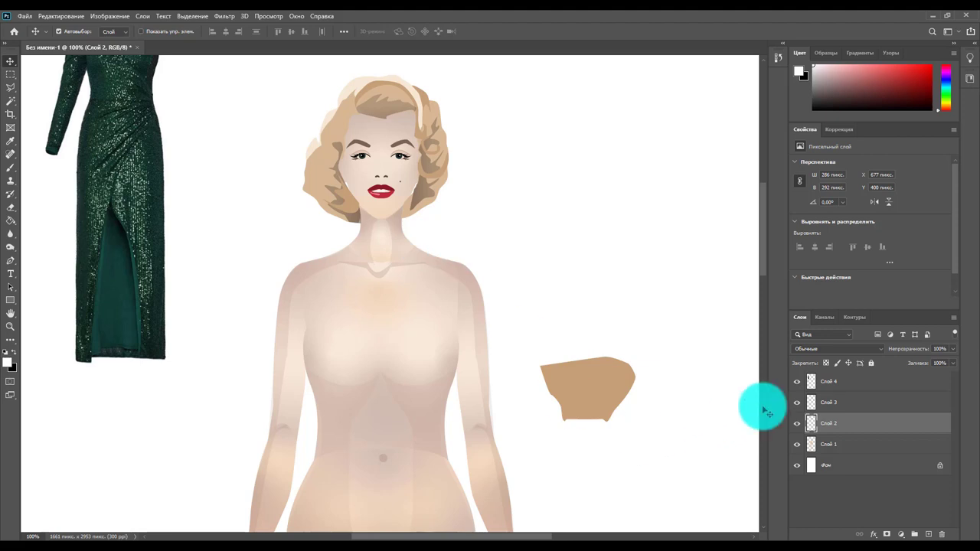
{"action": "mouse_move", "coordinate": [567, 407]}
{"action": "left_mouse_down"}
{"action": "mouse_move", "coordinate": [412, 262]}
{"action": "mouse_move", "coordinate": [390, 207]}
{"action": "left_mouse_up"}
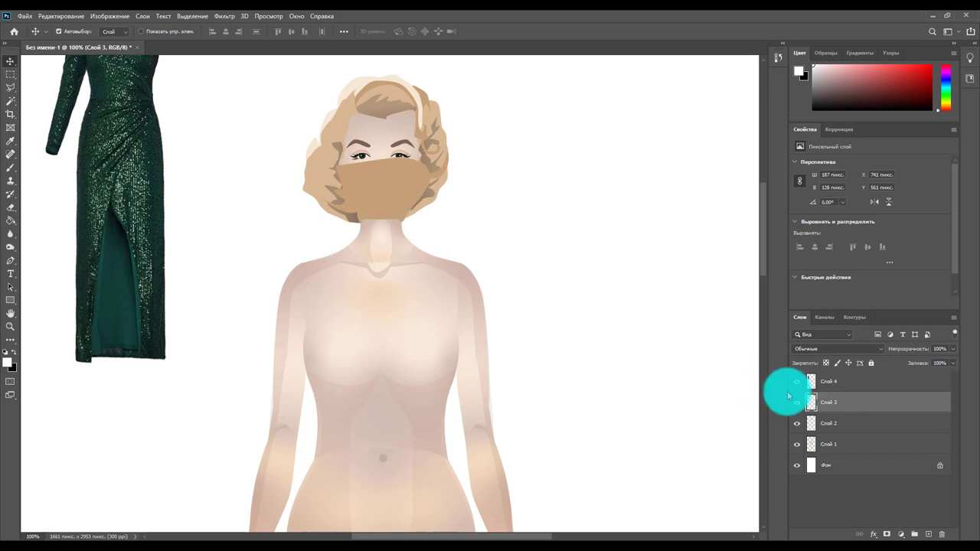
Step: Move the tan piece's layer below the doll body and nudge the hair down and 1 px right
{"action": "left_click_drag", "start_coordinate": [853, 401], "coordinate": [834, 451]}
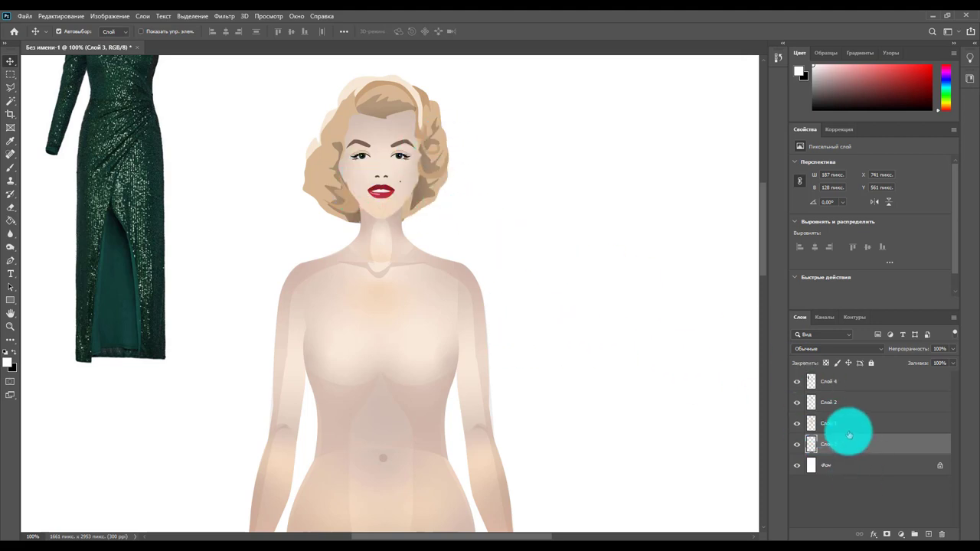
{"action": "left_click", "coordinate": [841, 406]}
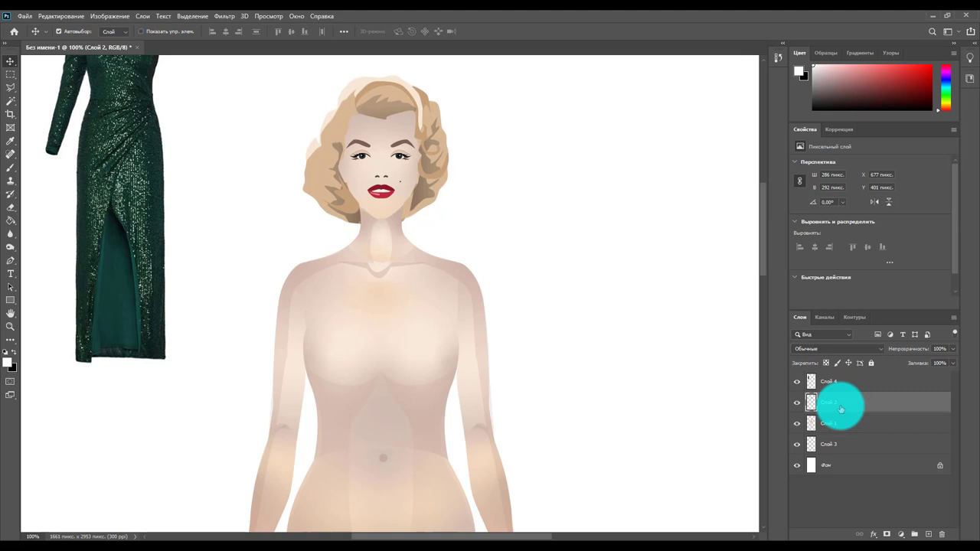
{"action": "key", "text": "Down"}
{"action": "key", "text": "Down"}
{"action": "key", "text": "Down"}
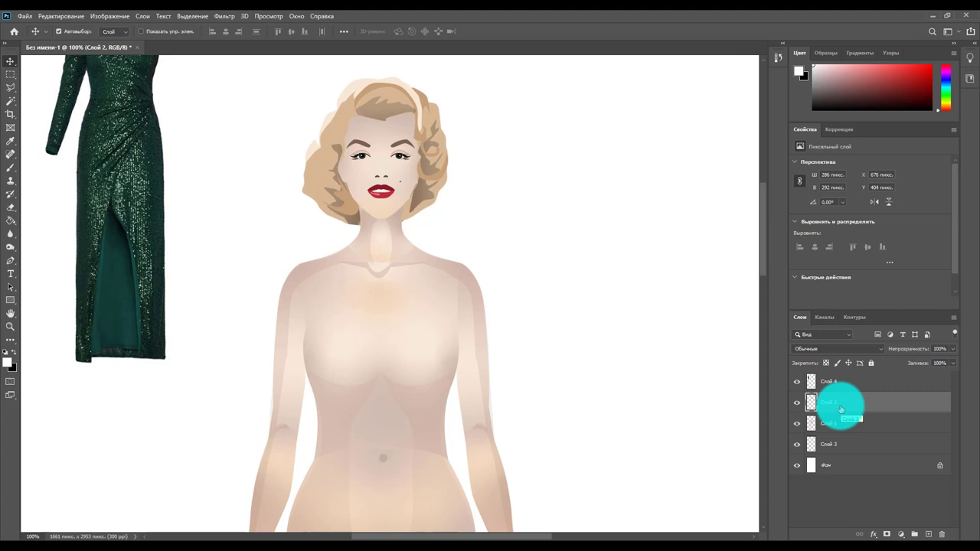
{"action": "key", "text": "Right"}
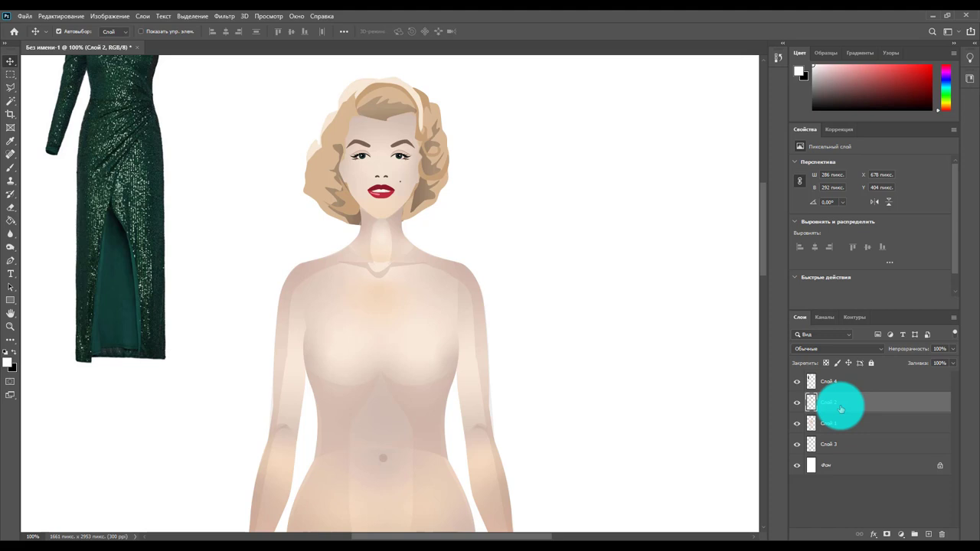
{"action": "left_click", "coordinate": [837, 380]}
Step: Zoom to 400% on the dress shoulder and magic-wand select the white gap beside the strap
{"action": "mouse_move", "coordinate": [137, 159]}
{"action": "left_mouse_down"}
{"action": "mouse_move", "coordinate": [291, 223]}
{"action": "mouse_move", "coordinate": [203, 237]}
{"action": "left_mouse_up"}
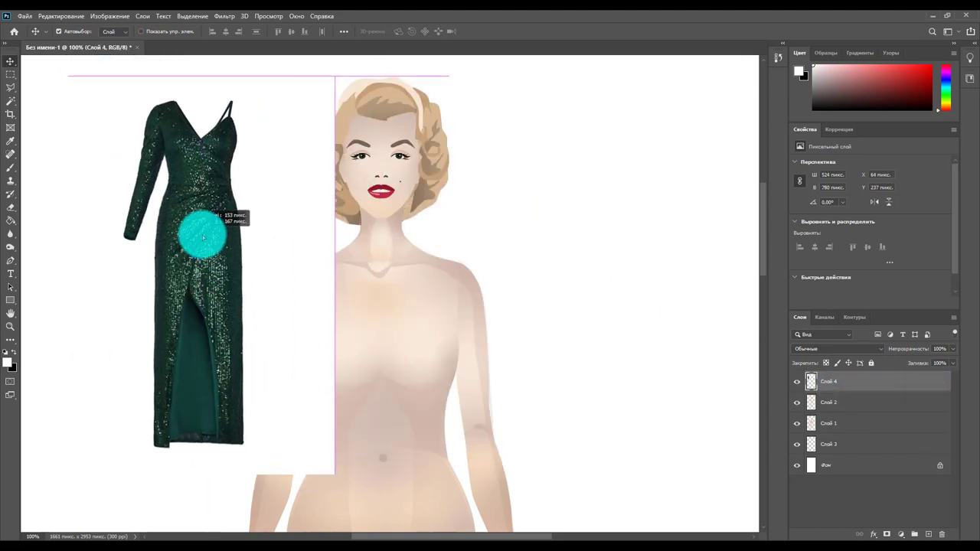
{"action": "left_click", "coordinate": [11, 100]}
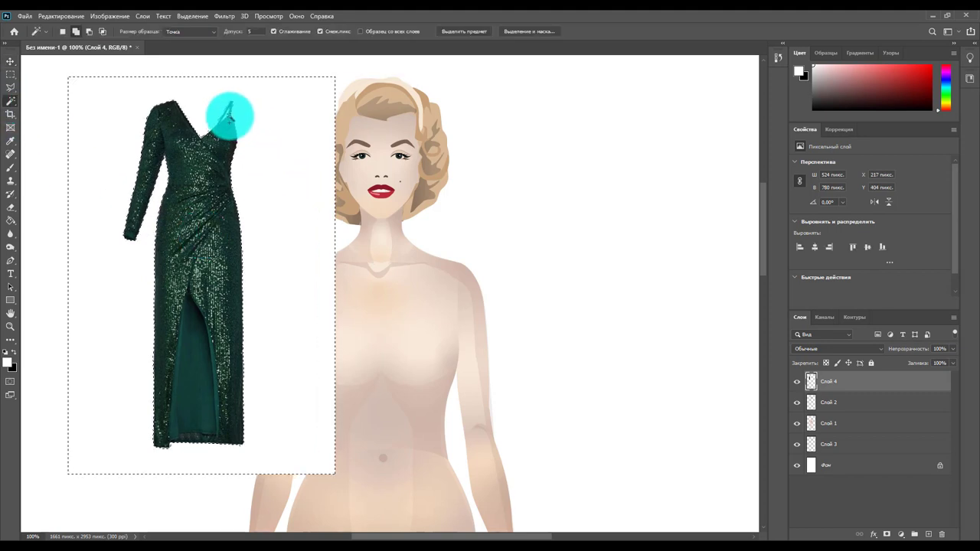
{"action": "left_click", "coordinate": [10, 326]}
{"action": "left_click_drag", "start_coordinate": [212, 158], "coordinate": [239, 148]}
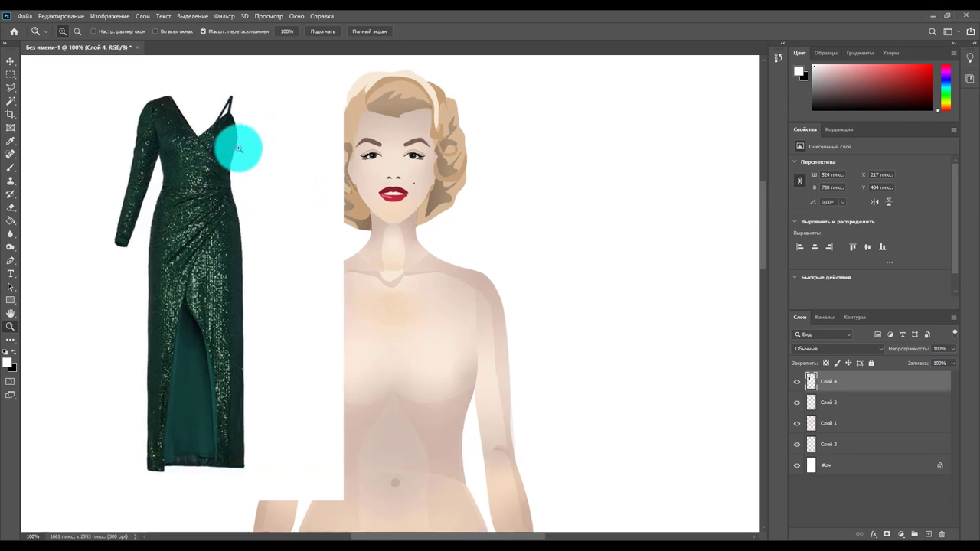
{"action": "left_click", "coordinate": [238, 148]}
{"action": "left_click", "coordinate": [201, 125]}
{"action": "left_click", "coordinate": [220, 123]}
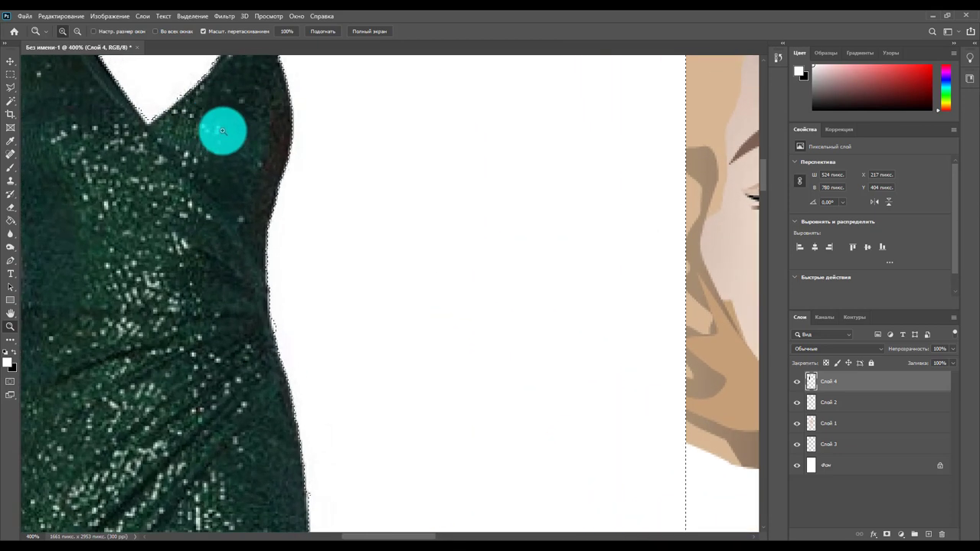
{"action": "scroll", "coordinate": [222, 130], "scroll_direction": "up", "scroll_amount": 3}
{"action": "left_click", "coordinate": [11, 100]}
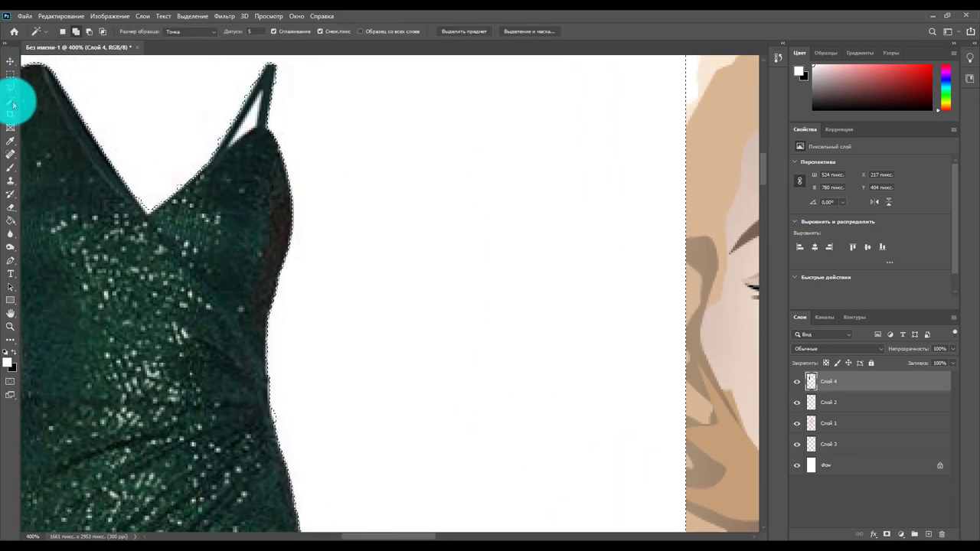
{"action": "left_click", "coordinate": [256, 116]}
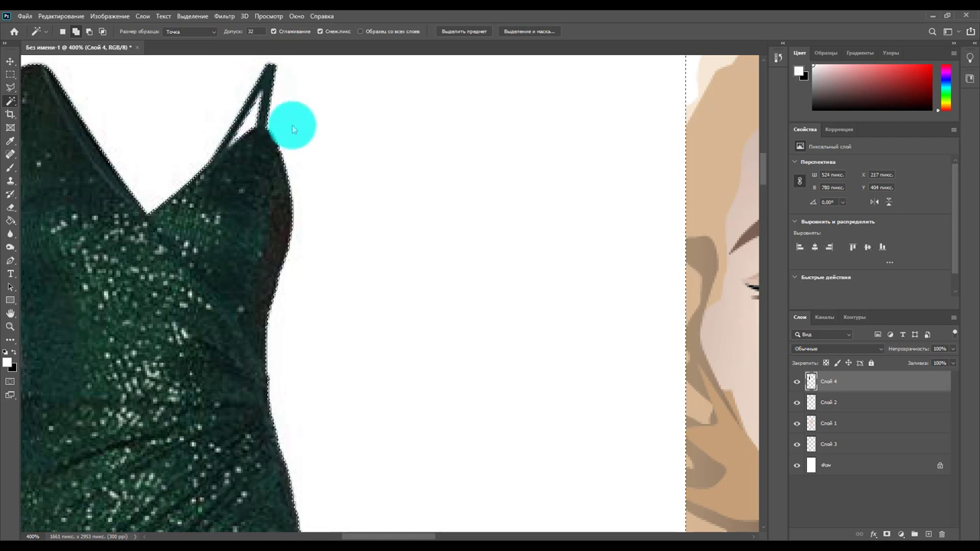
Step: Invert the selection and copy the dress alone onto a new layer, Слой 5
{"action": "right_click", "coordinate": [233, 177]}
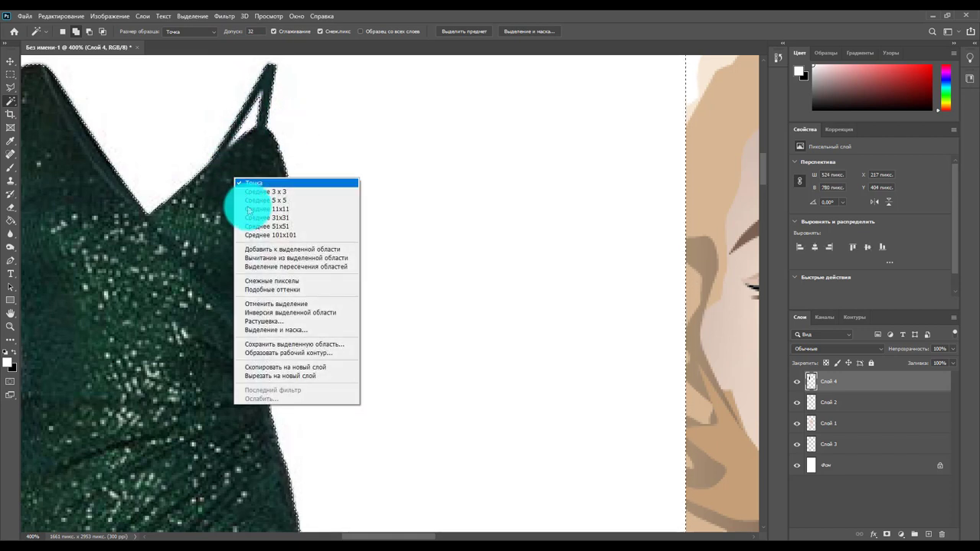
{"action": "left_click", "coordinate": [269, 312]}
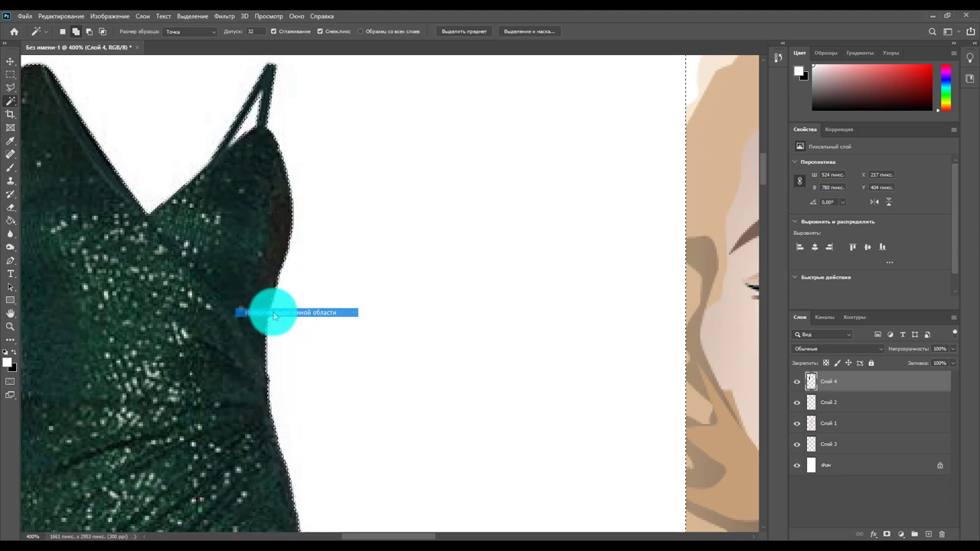
{"action": "right_click", "coordinate": [258, 230]}
{"action": "left_click", "coordinate": [291, 419]}
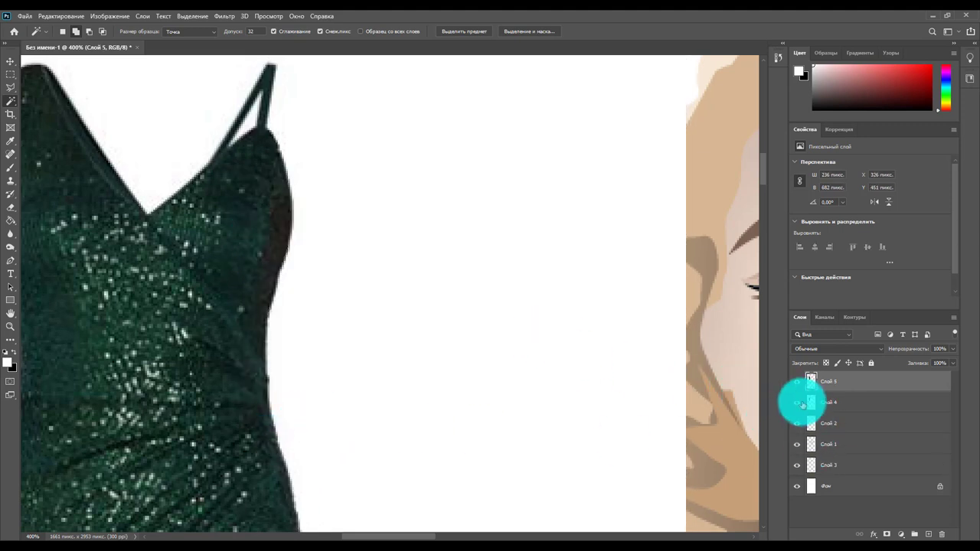
Step: Hide and delete the original dress layer Слой 4, select Слой 5, and zoom out to 50%
{"action": "left_click", "coordinate": [798, 402]}
{"action": "key", "text": "z"}
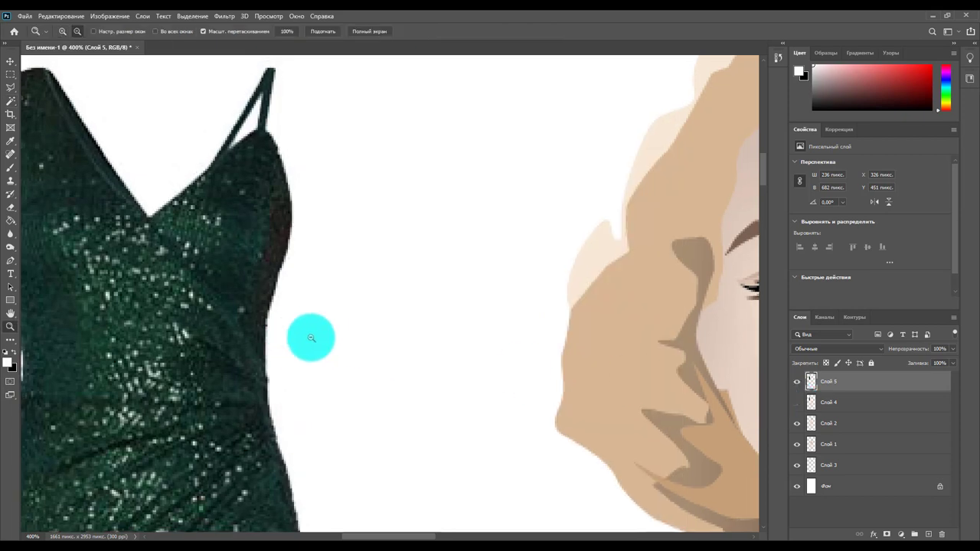
{"action": "mouse_move", "coordinate": [313, 340]}
{"action": "left_mouse_down"}
{"action": "mouse_move", "coordinate": [232, 375]}
{"action": "mouse_move", "coordinate": [252, 317]}
{"action": "left_mouse_up"}
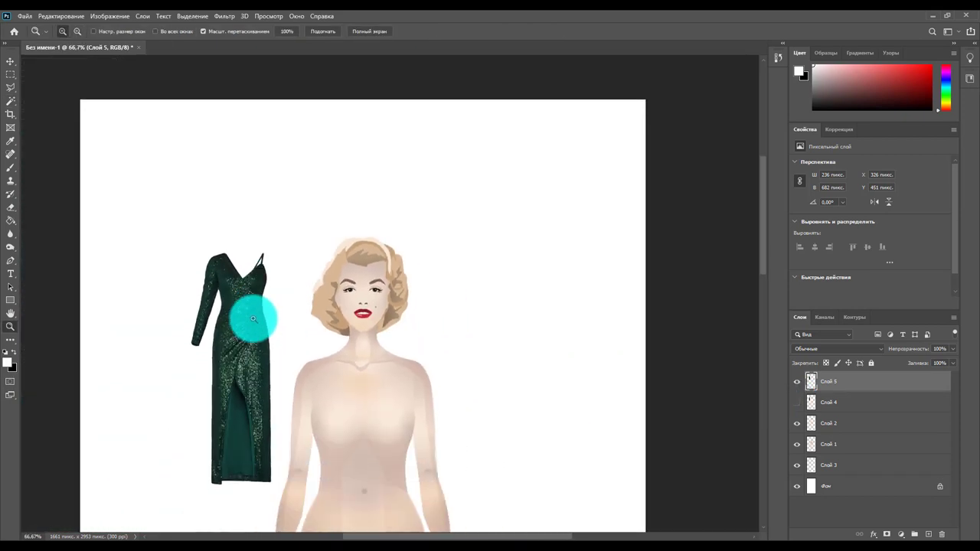
{"action": "left_click_drag", "start_coordinate": [854, 405], "coordinate": [935, 524]}
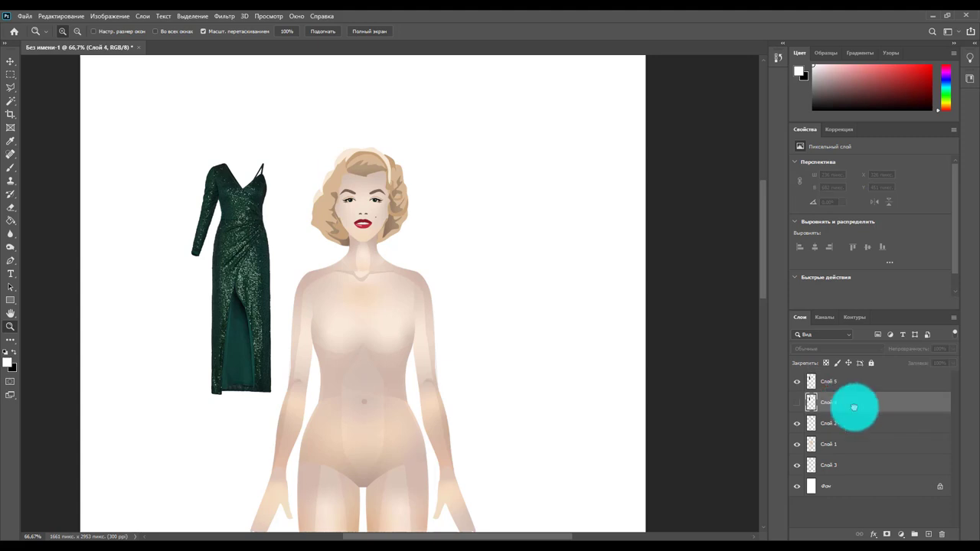
{"action": "scroll", "coordinate": [597, 295], "scroll_direction": "down", "scroll_amount": 2}
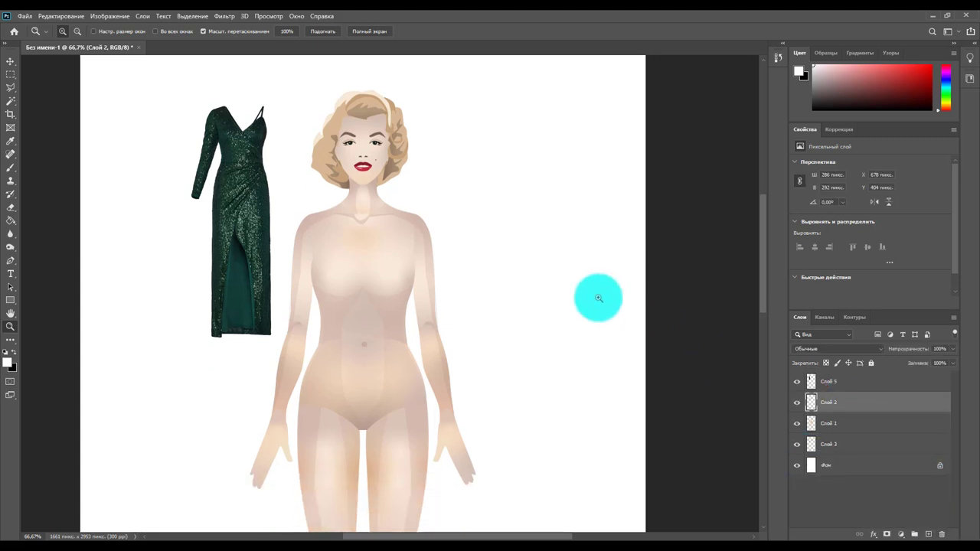
{"action": "left_click", "coordinate": [844, 382]}
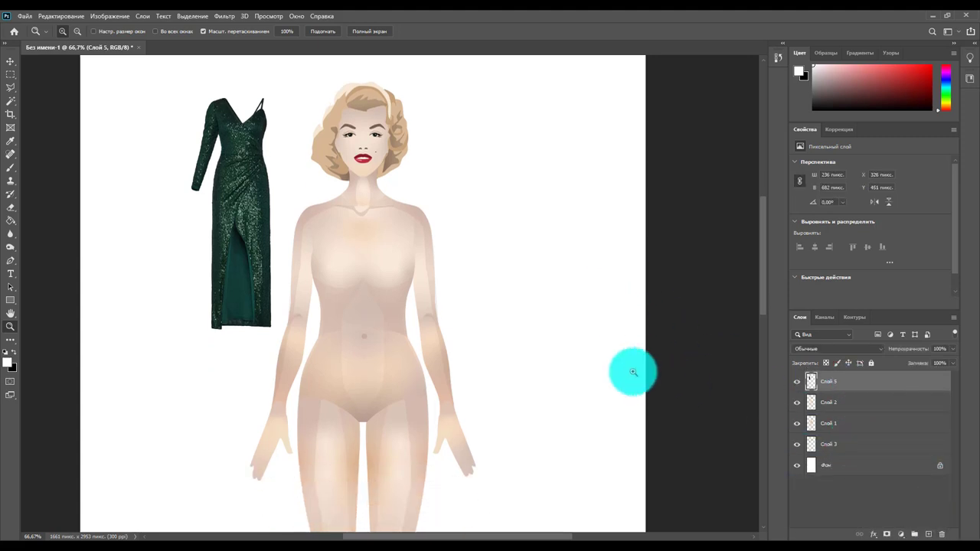
{"action": "scroll", "coordinate": [496, 375], "scroll_direction": "up", "scroll_amount": 1}
{"action": "left_click", "coordinate": [432, 380], "text": "alt"}
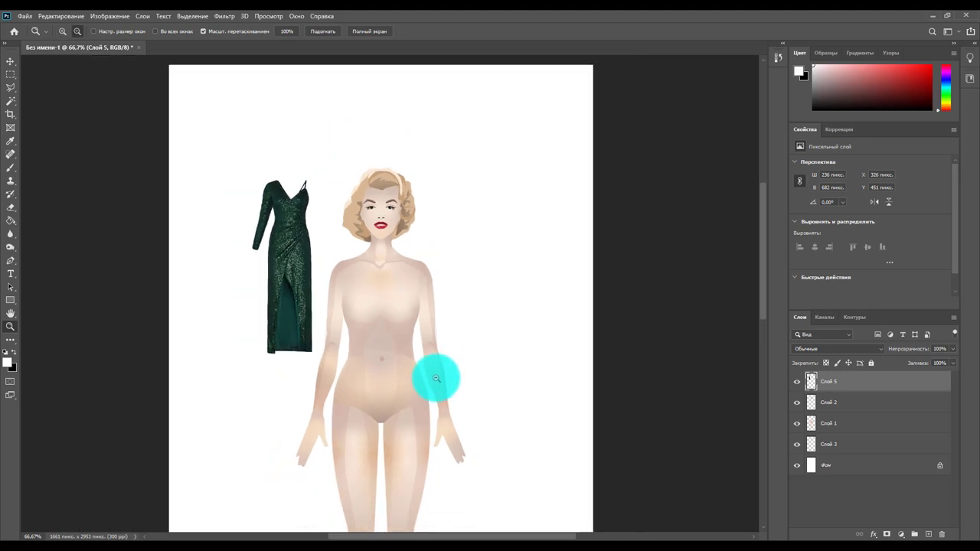
{"action": "scroll", "coordinate": [455, 372], "scroll_direction": "down", "scroll_amount": 2}
{"action": "scroll", "coordinate": [455, 372], "scroll_direction": "down", "scroll_amount": 2}
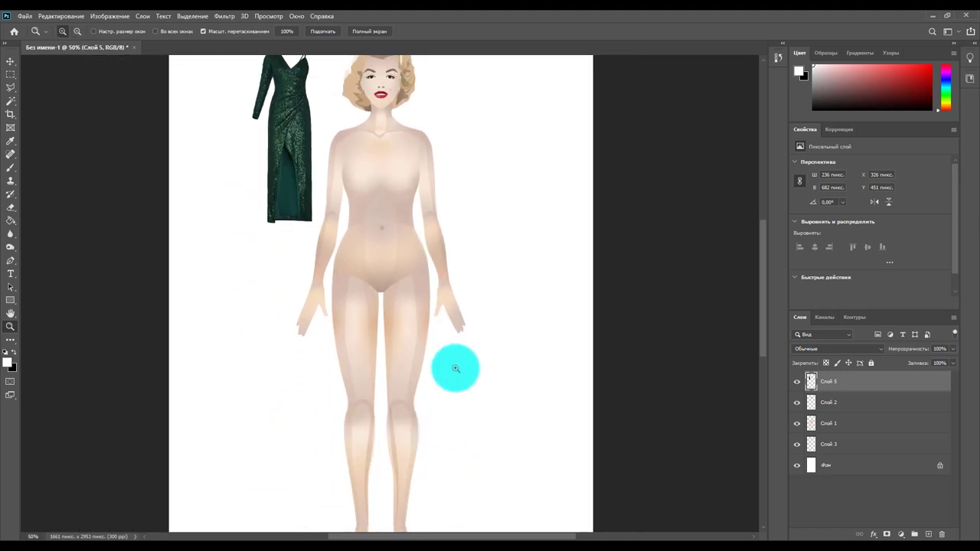
{"action": "scroll", "coordinate": [455, 370], "scroll_direction": "down", "scroll_amount": 4}
{"action": "scroll", "coordinate": [456, 370], "scroll_direction": "up", "scroll_amount": 2}
{"action": "scroll", "coordinate": [455, 368], "scroll_direction": "up", "scroll_amount": 1}
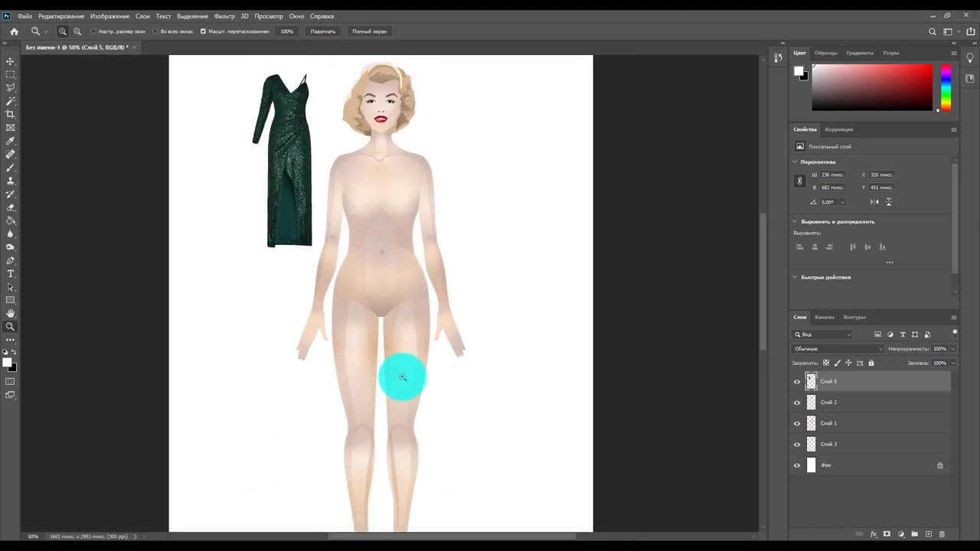
Step: Move the dress onto the doll and scale it to about 227.5%, raised to her shoulders
{"action": "left_click", "coordinate": [11, 63]}
{"action": "left_click_drag", "start_coordinate": [294, 130], "coordinate": [365, 211]}
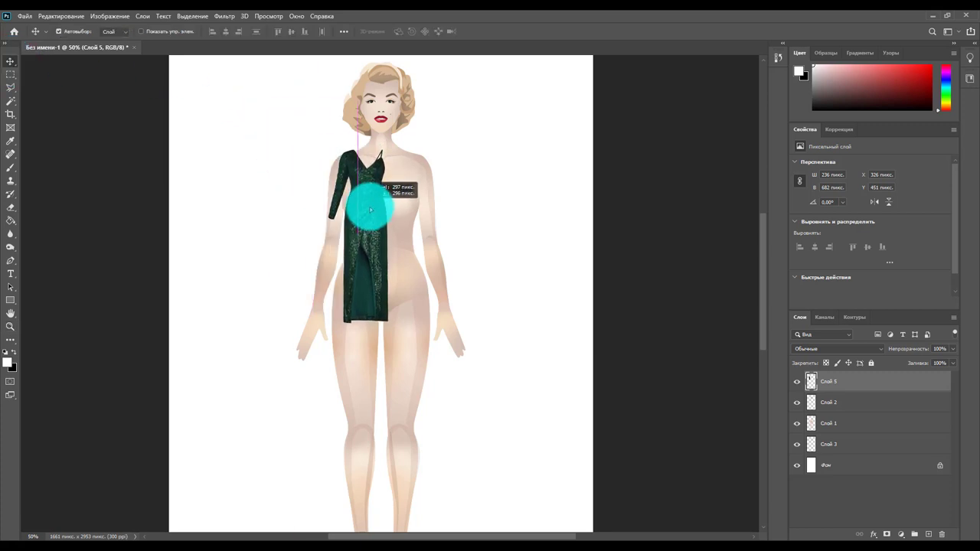
{"action": "key", "text": "ctrl+t"}
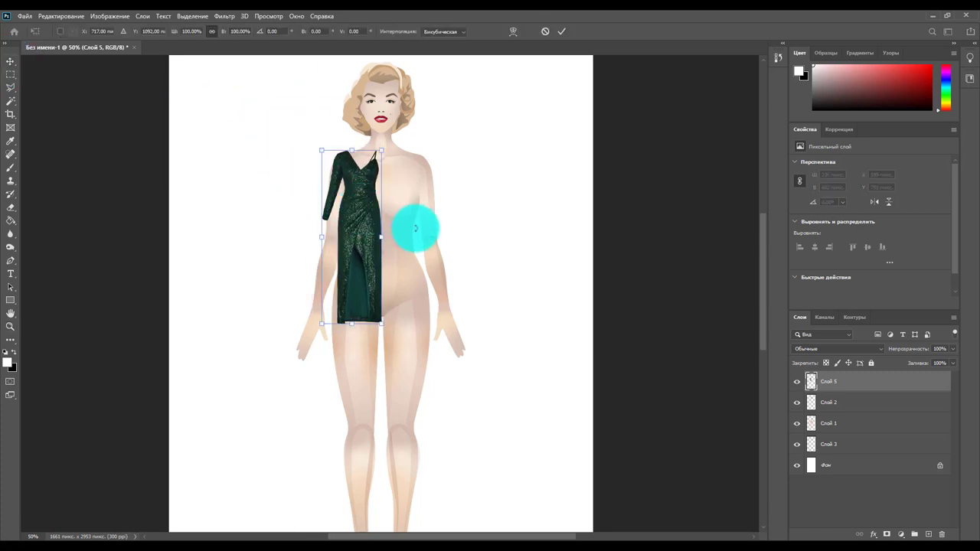
{"action": "scroll", "coordinate": [411, 225], "scroll_direction": "down", "scroll_amount": 1}
{"action": "mouse_move", "coordinate": [381, 272]}
{"action": "left_mouse_down"}
{"action": "mouse_move", "coordinate": [427, 364]}
{"action": "mouse_move", "coordinate": [465, 516]}
{"action": "left_mouse_up"}
{"action": "left_click_drag", "start_coordinate": [425, 268], "coordinate": [398, 261]}
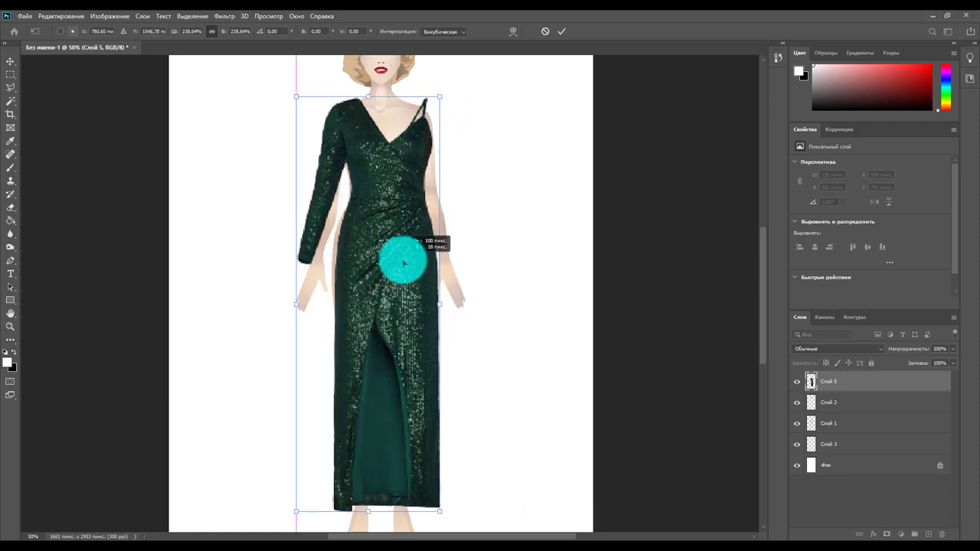
{"action": "left_click_drag", "start_coordinate": [440, 95], "coordinate": [434, 99]}
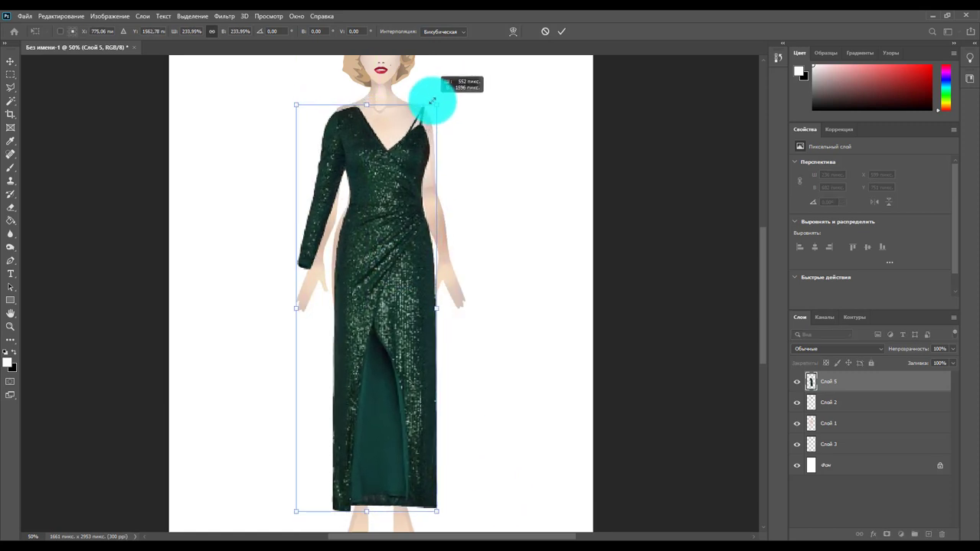
{"action": "left_click_drag", "start_coordinate": [361, 220], "coordinate": [368, 218]}
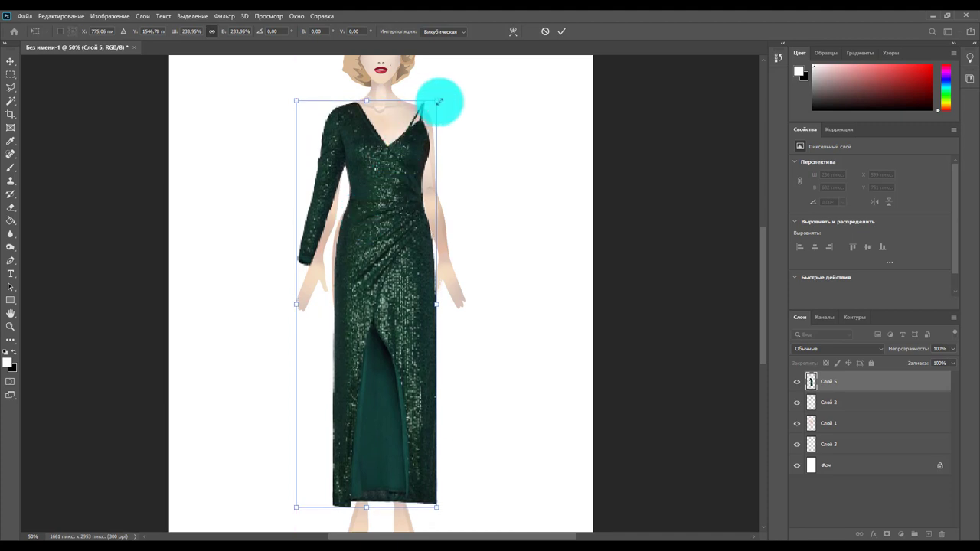
{"action": "left_click_drag", "start_coordinate": [437, 101], "coordinate": [433, 112]}
{"action": "left_click_drag", "start_coordinate": [380, 218], "coordinate": [380, 209]}
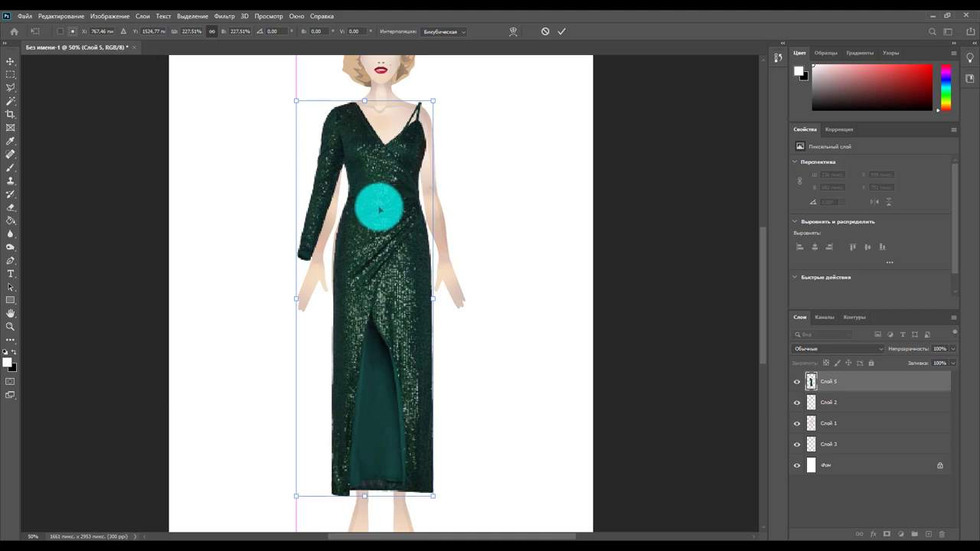
{"action": "scroll", "coordinate": [503, 288], "scroll_direction": "down", "scroll_amount": 2}
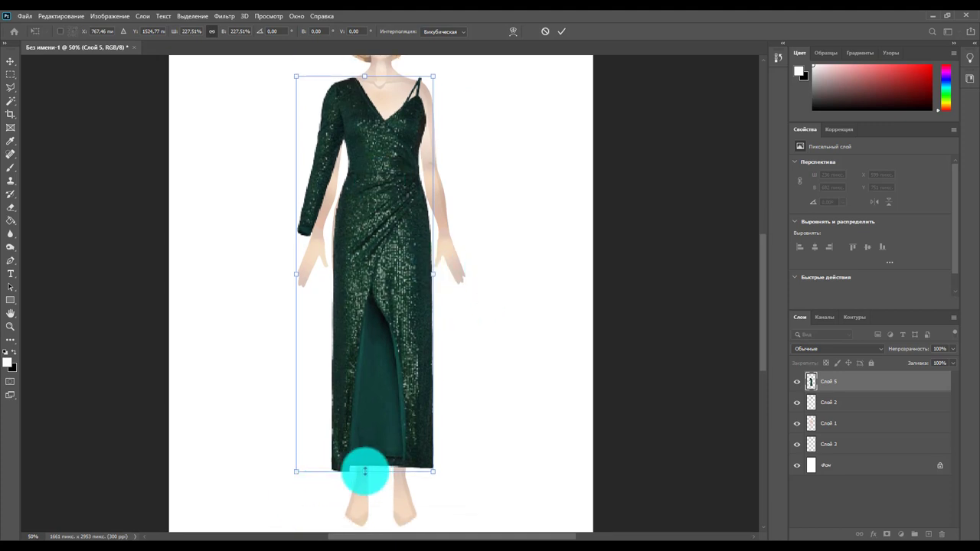
{"action": "left_click_drag", "start_coordinate": [364, 473], "coordinate": [362, 478]}
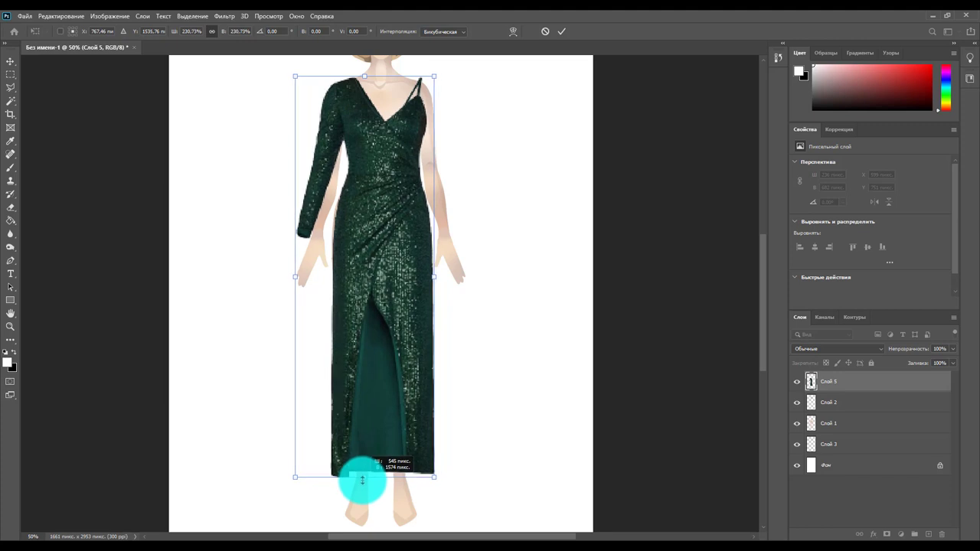
{"action": "key", "text": "Return"}
Step: Stretch the dress taller toward the doll's ankles, to 537 × 1642 px
{"action": "key", "text": "w"}
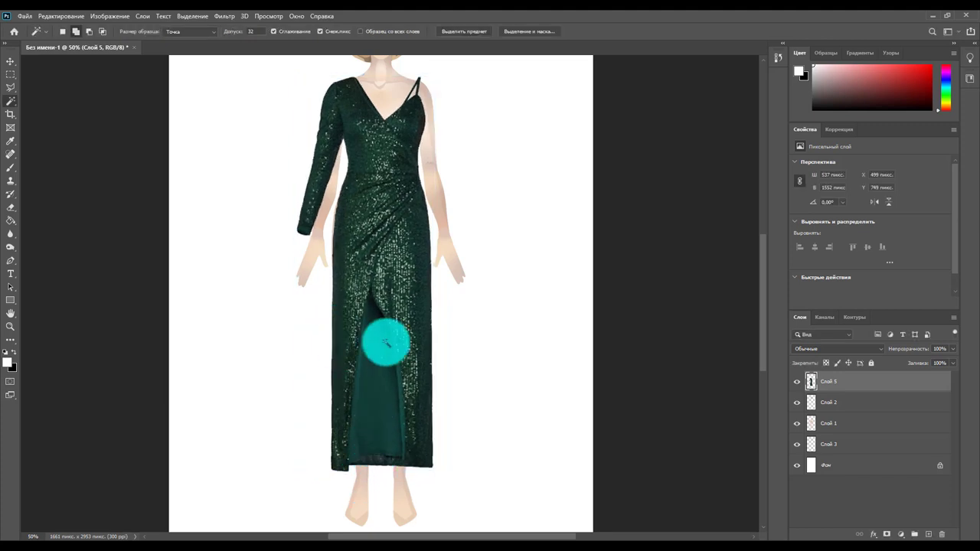
{"action": "key", "text": "ctrl+t"}
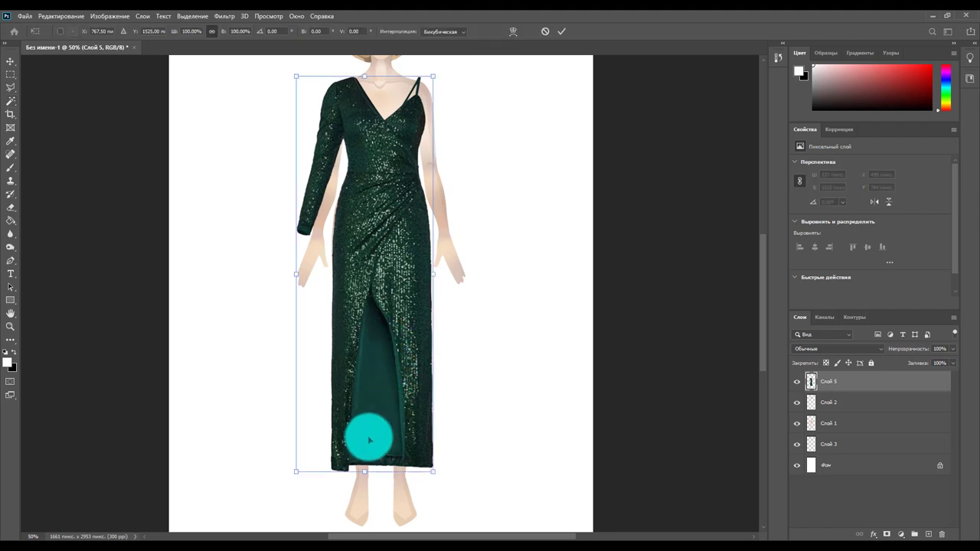
{"action": "left_click_drag", "start_coordinate": [365, 472], "coordinate": [364, 493]}
{"action": "left_click_drag", "start_coordinate": [401, 290], "coordinate": [400, 289]}
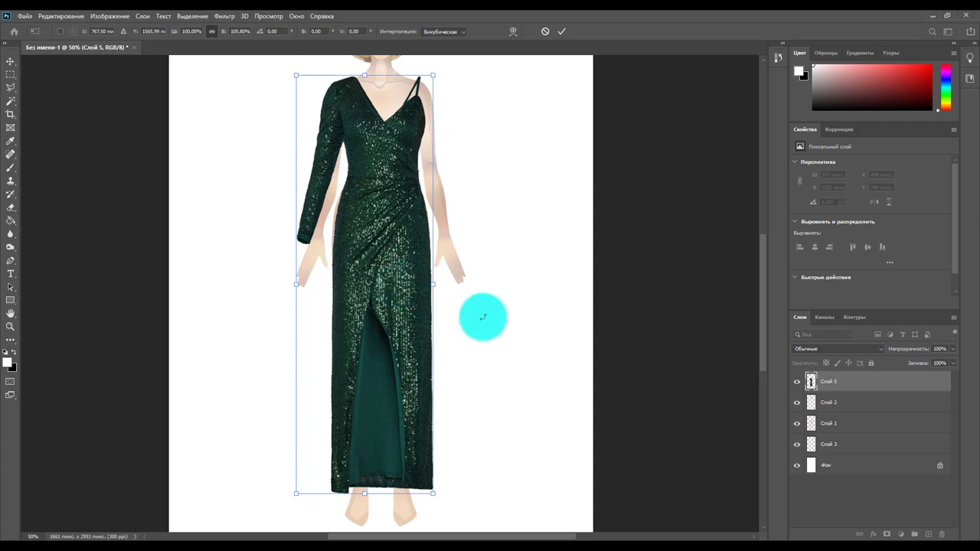
{"action": "key", "text": "Return"}
Step: Fit the document in view, then zoom between 50% and 66.67% to inspect the dress on the doll
{"action": "key", "text": "w"}
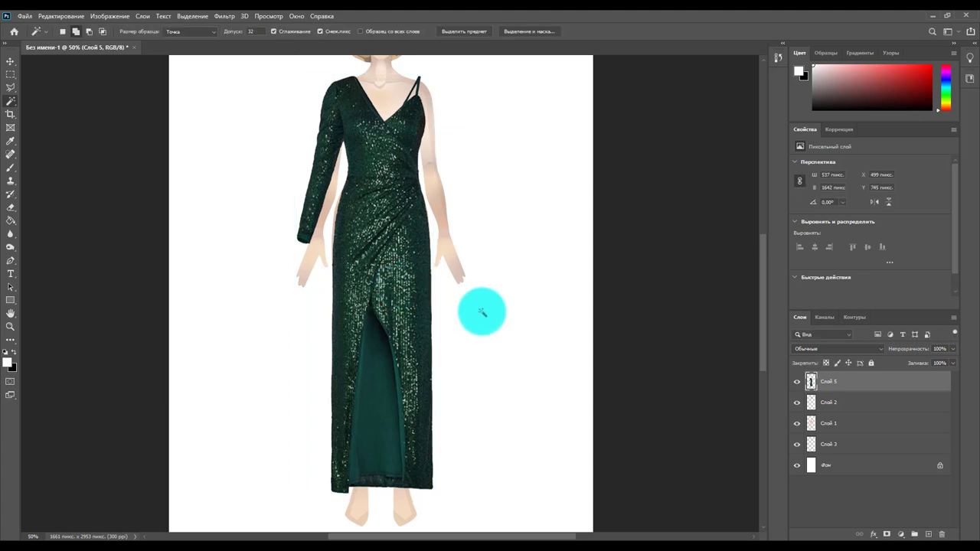
{"action": "key", "text": "ctrl+0"}
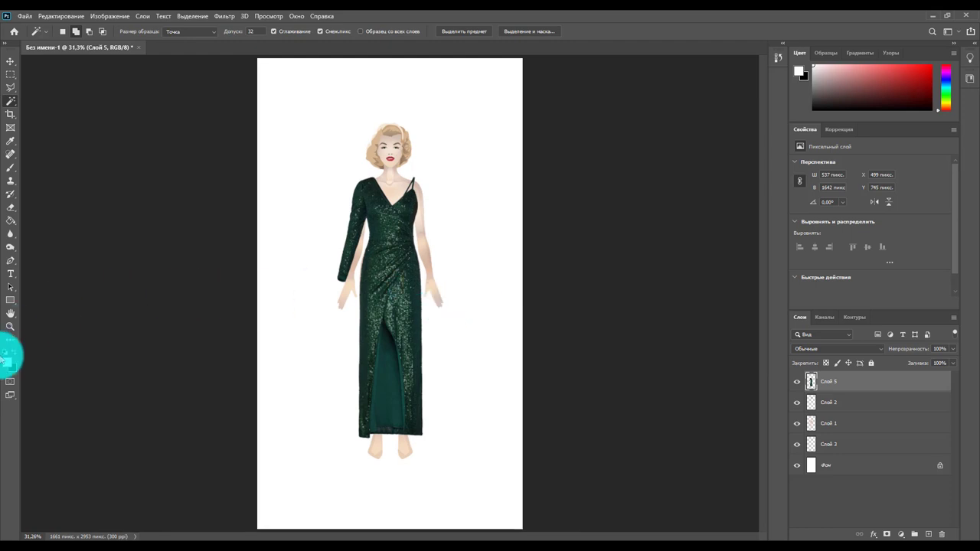
{"action": "left_click", "coordinate": [10, 327]}
{"action": "left_click", "coordinate": [412, 267]}
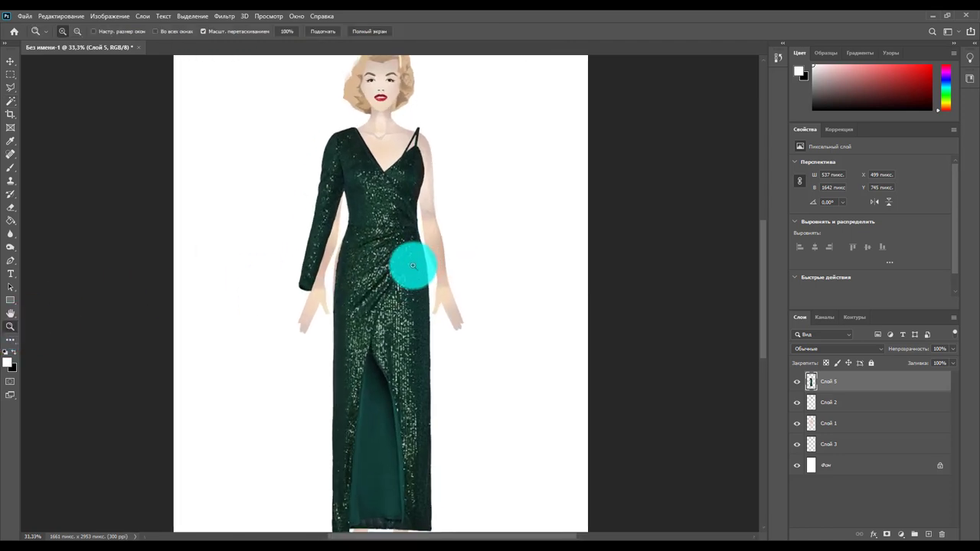
{"action": "left_click", "coordinate": [390, 265]}
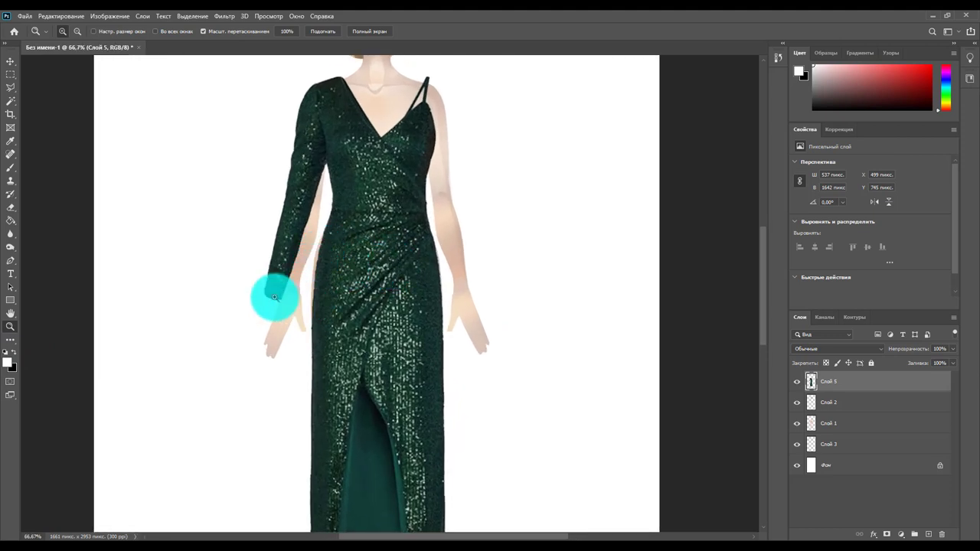
{"action": "scroll", "coordinate": [413, 165], "scroll_direction": "up", "scroll_amount": 2}
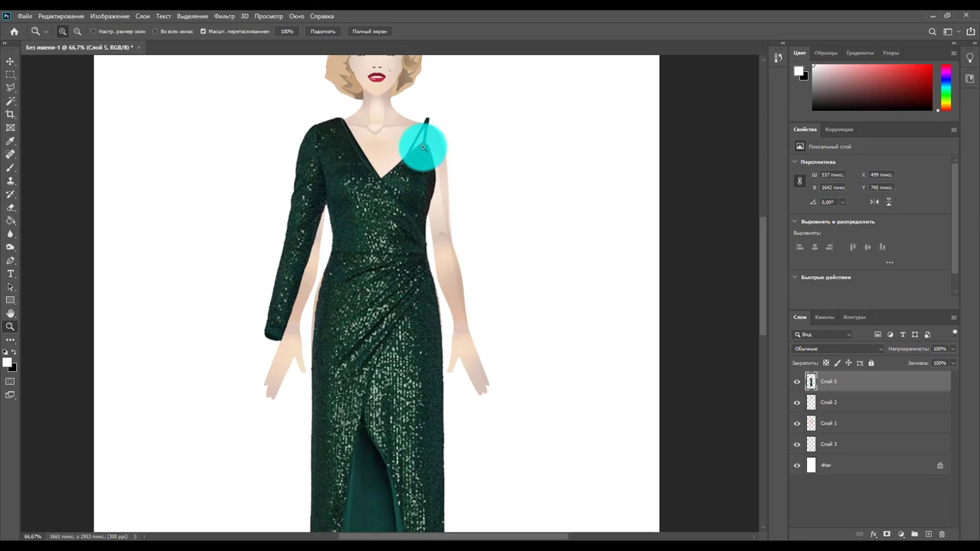
{"action": "scroll", "coordinate": [422, 148], "scroll_direction": "down", "scroll_amount": 3}
{"action": "scroll", "coordinate": [424, 149], "scroll_direction": "down", "scroll_amount": 2}
{"action": "scroll", "coordinate": [423, 146], "scroll_direction": "down", "scroll_amount": 2}
{"action": "scroll", "coordinate": [423, 146], "scroll_direction": "down", "scroll_amount": 6}
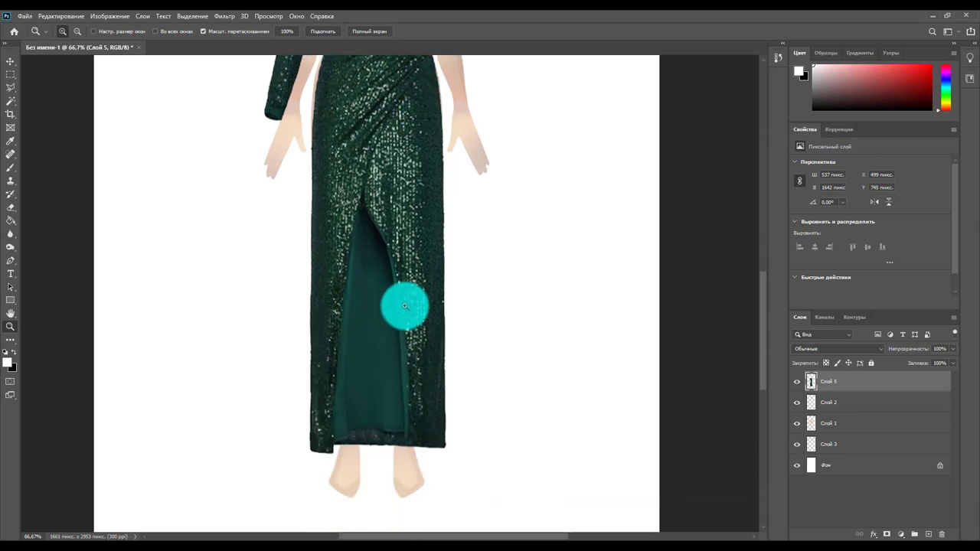
{"action": "left_click", "coordinate": [410, 247], "text": "alt"}
{"action": "scroll", "coordinate": [416, 248], "scroll_direction": "up", "scroll_amount": 2}
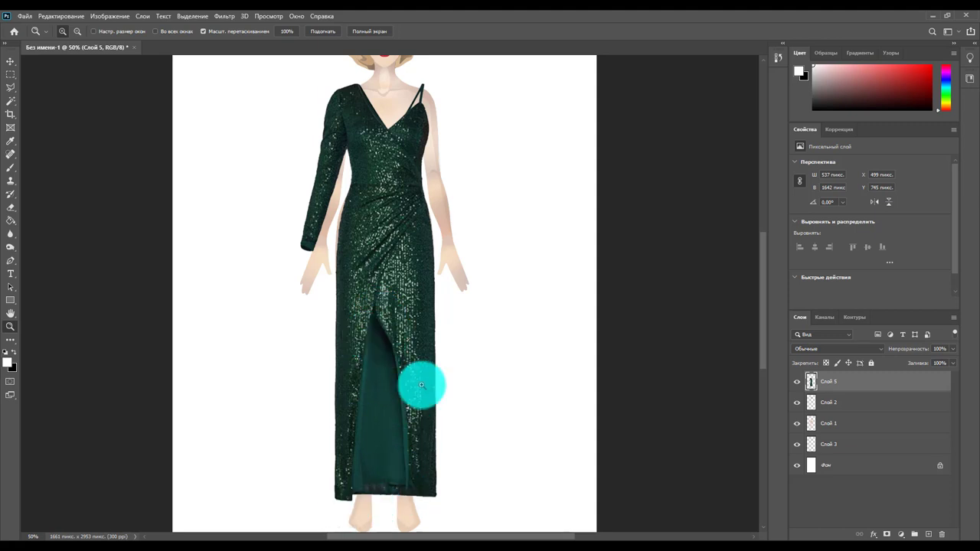
Step: Switch the gown to Warp and bow out the left sleeve, right waist and right-strap bodice
{"action": "key", "text": "ctrl+t"}
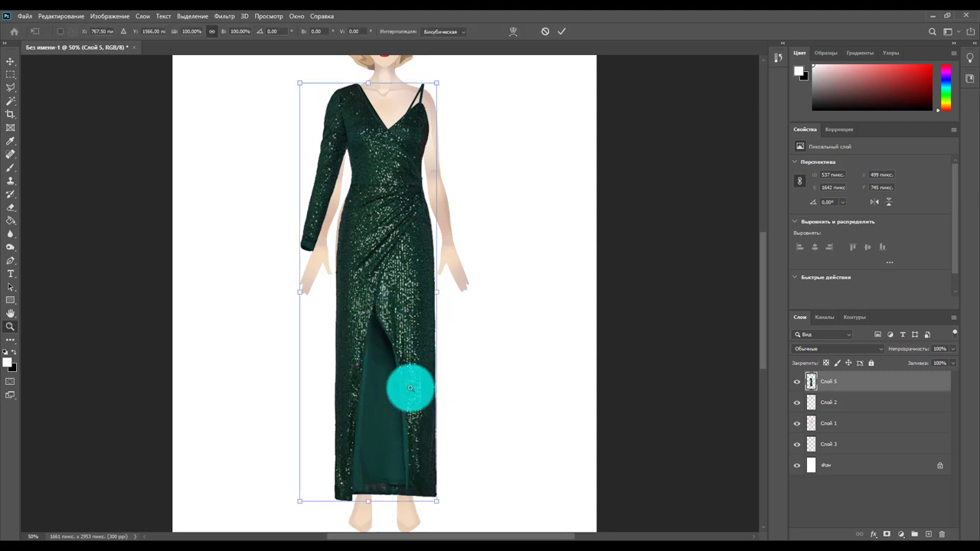
{"action": "right_click", "coordinate": [409, 314]}
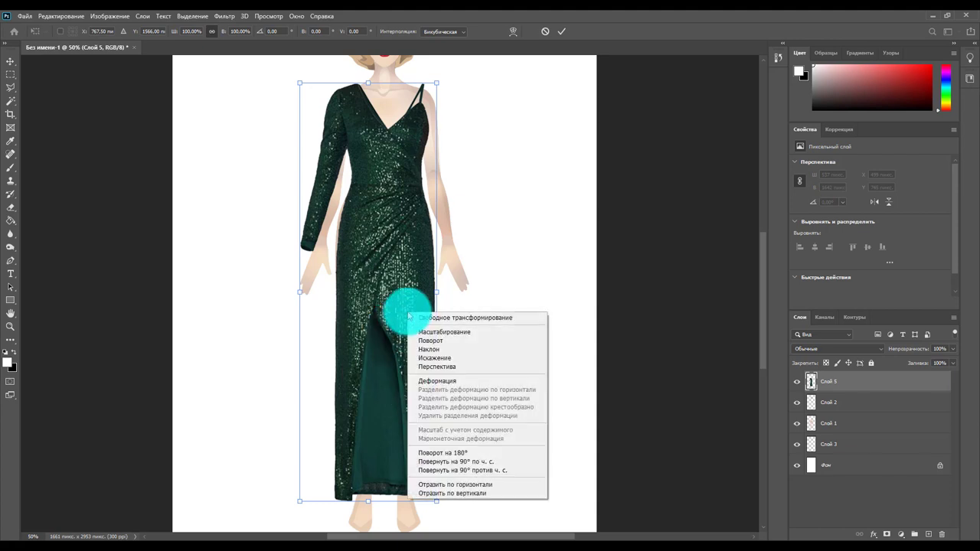
{"action": "left_click", "coordinate": [437, 381]}
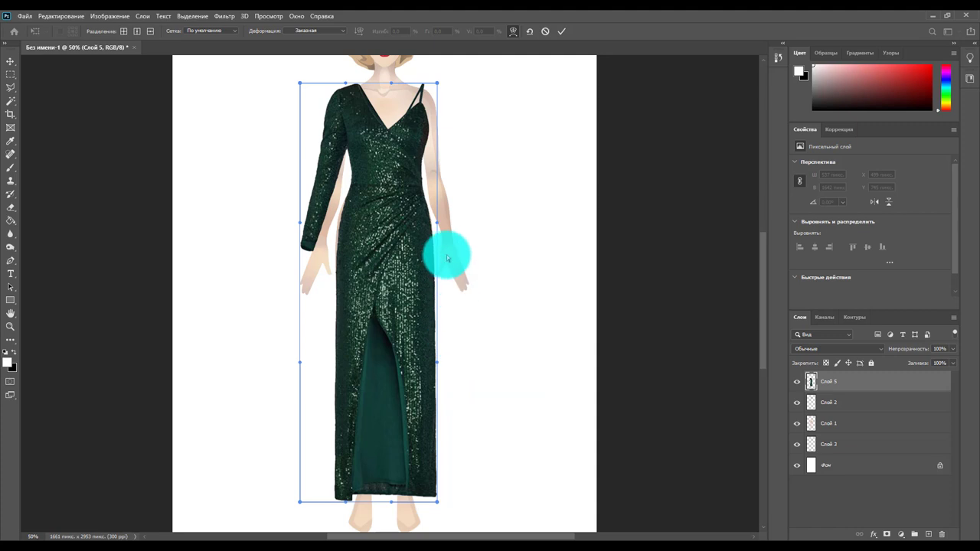
{"action": "left_click_drag", "start_coordinate": [300, 223], "coordinate": [278, 221]}
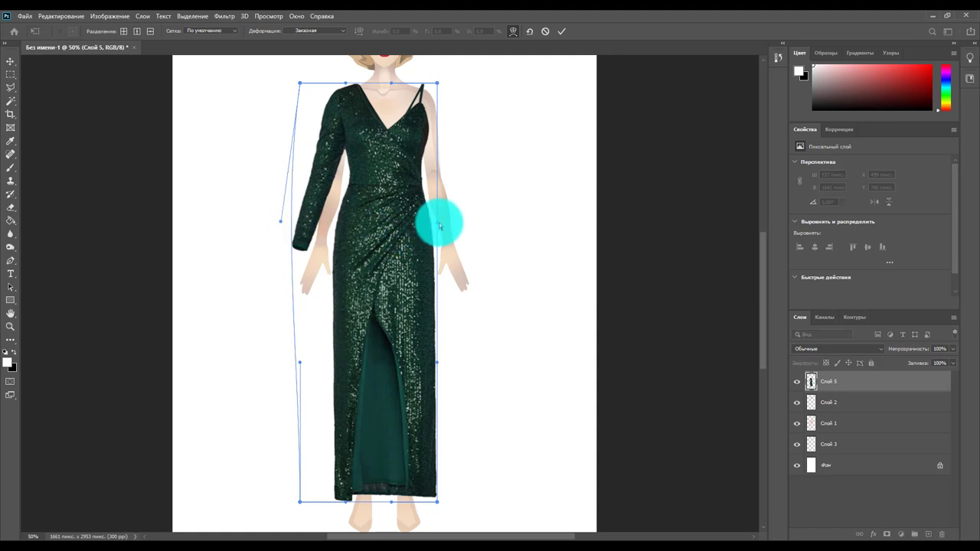
{"action": "left_click_drag", "start_coordinate": [437, 221], "coordinate": [444, 224]}
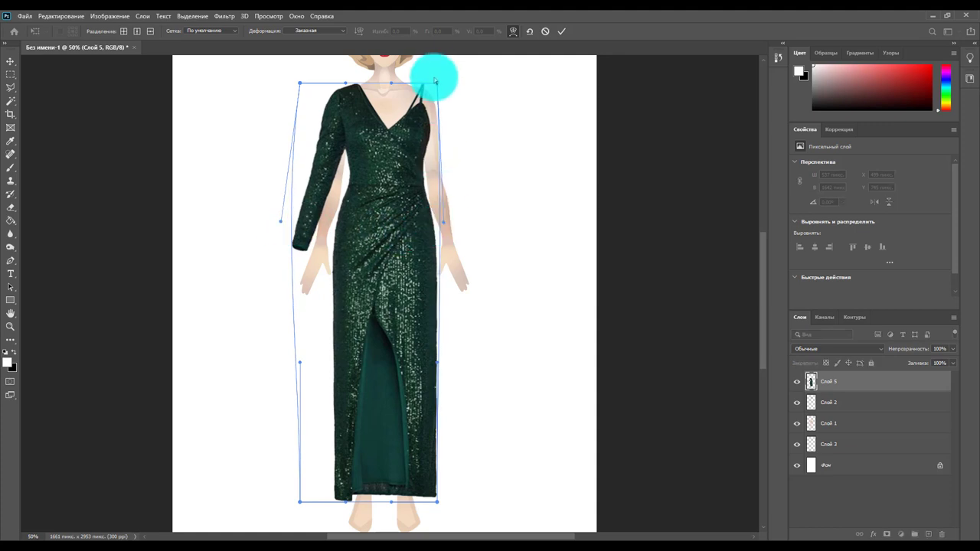
{"action": "left_click_drag", "start_coordinate": [436, 73], "coordinate": [430, 88]}
{"action": "left_click_drag", "start_coordinate": [427, 132], "coordinate": [416, 144]}
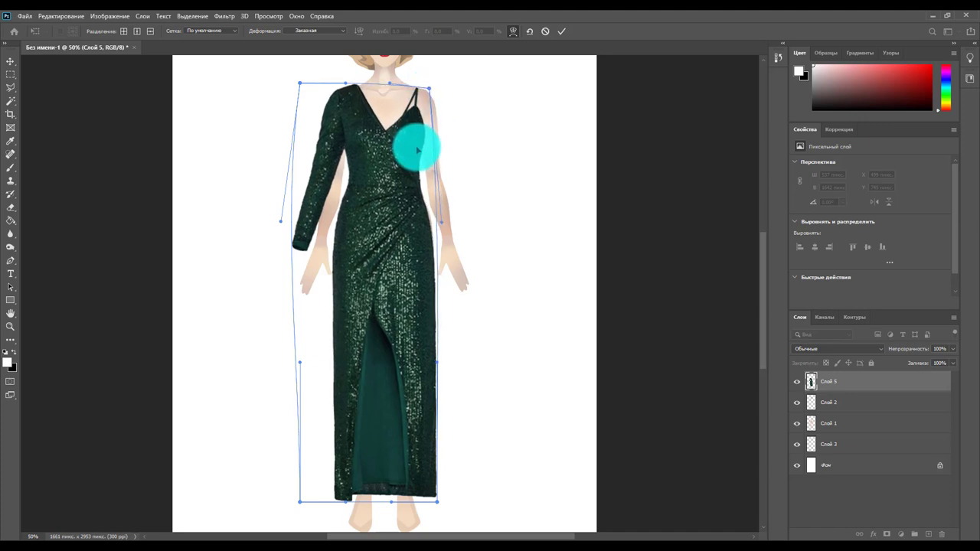
Step: Push the right waist outward, pull both hem corners inward, and apply the warp
{"action": "left_click_drag", "start_coordinate": [442, 228], "coordinate": [449, 224]}
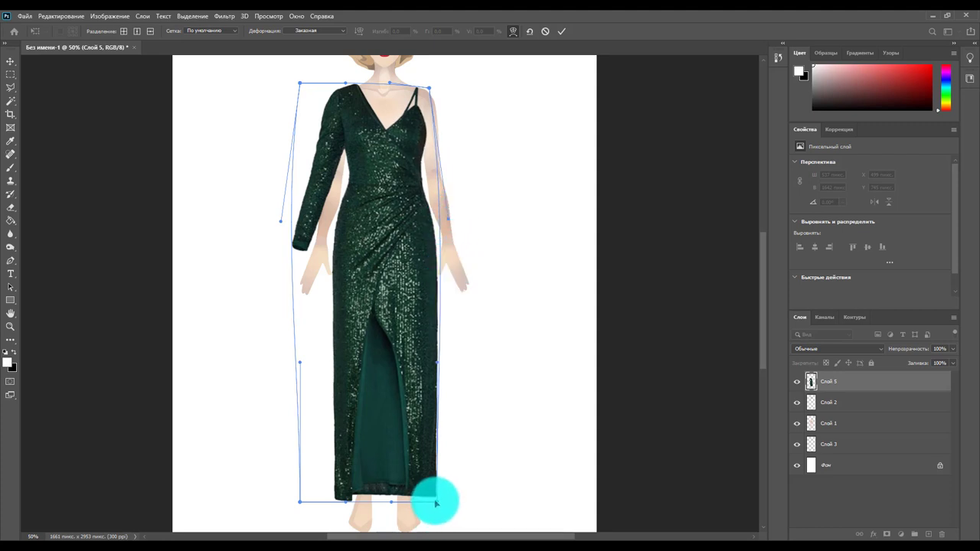
{"action": "left_click_drag", "start_coordinate": [436, 503], "coordinate": [431, 502]}
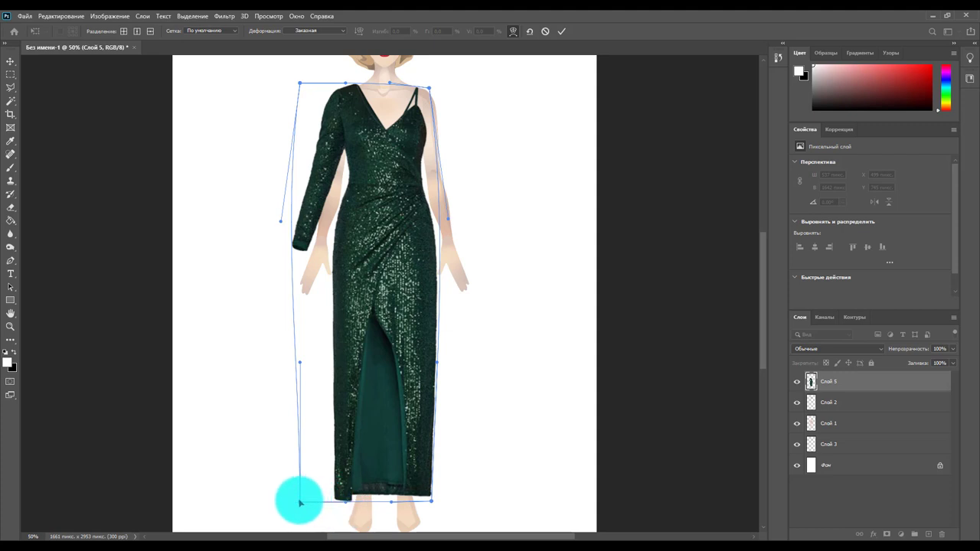
{"action": "left_click_drag", "start_coordinate": [300, 503], "coordinate": [304, 502]}
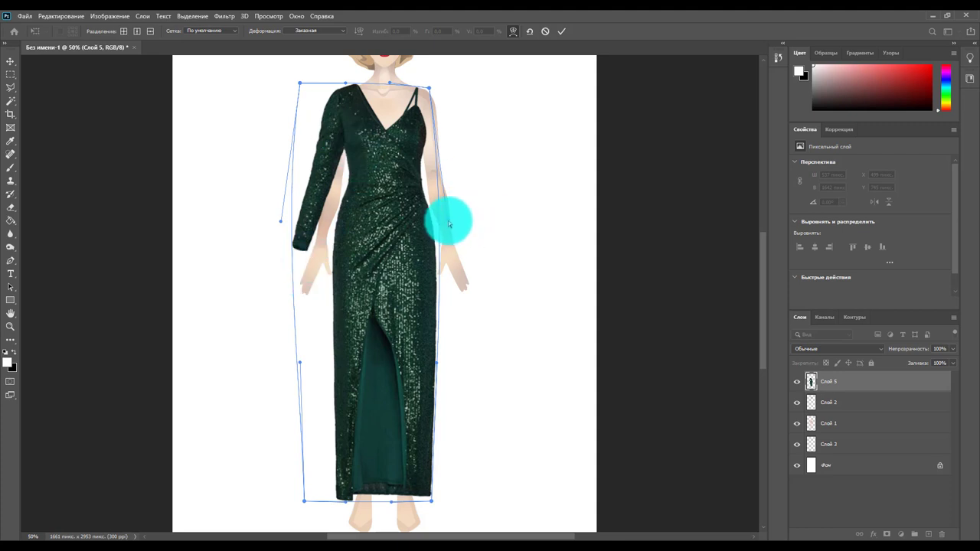
{"action": "left_click_drag", "start_coordinate": [449, 222], "coordinate": [450, 223]}
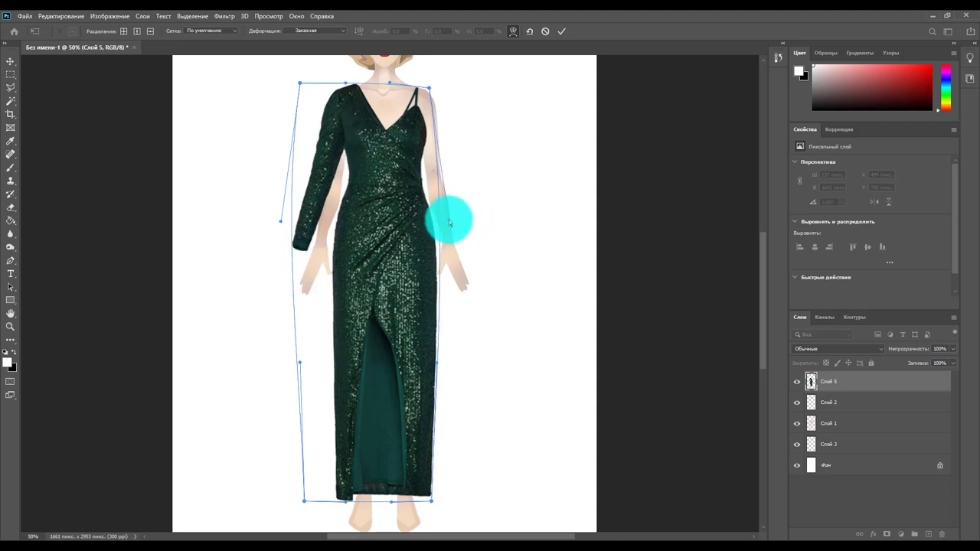
{"action": "key", "text": "Return"}
Step: Start Edit > Puppet Warp so a mesh covers the gown on Слой 5
{"action": "key", "text": "z"}
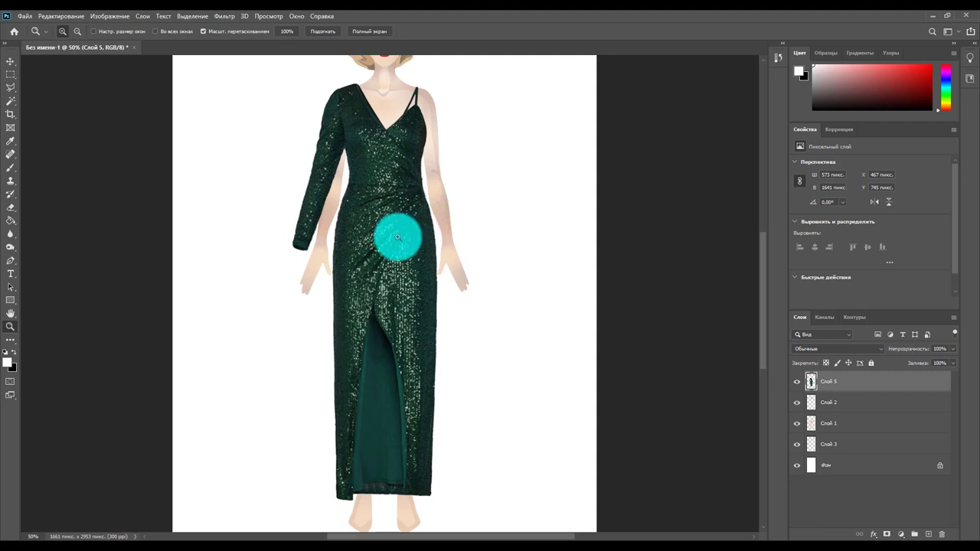
{"action": "left_click", "coordinate": [66, 16]}
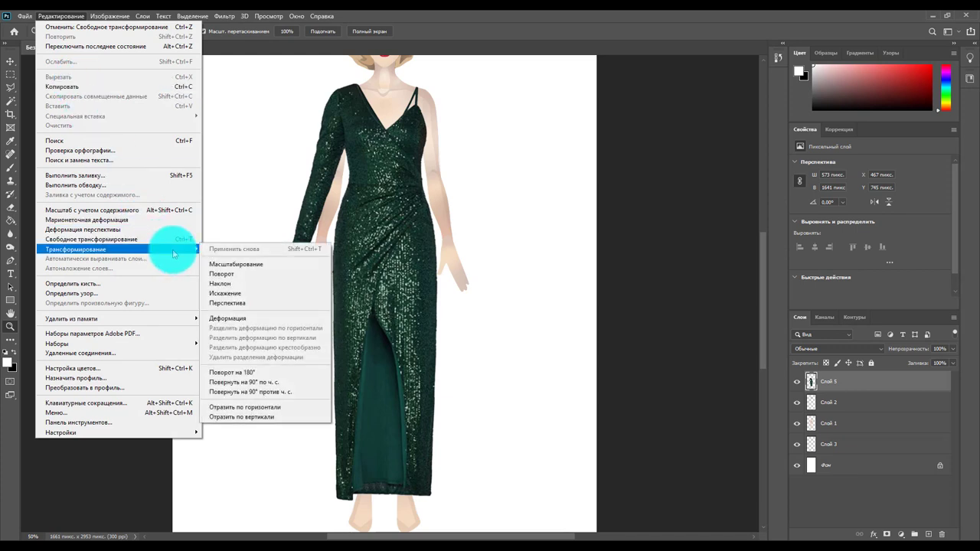
{"action": "left_click", "coordinate": [140, 225]}
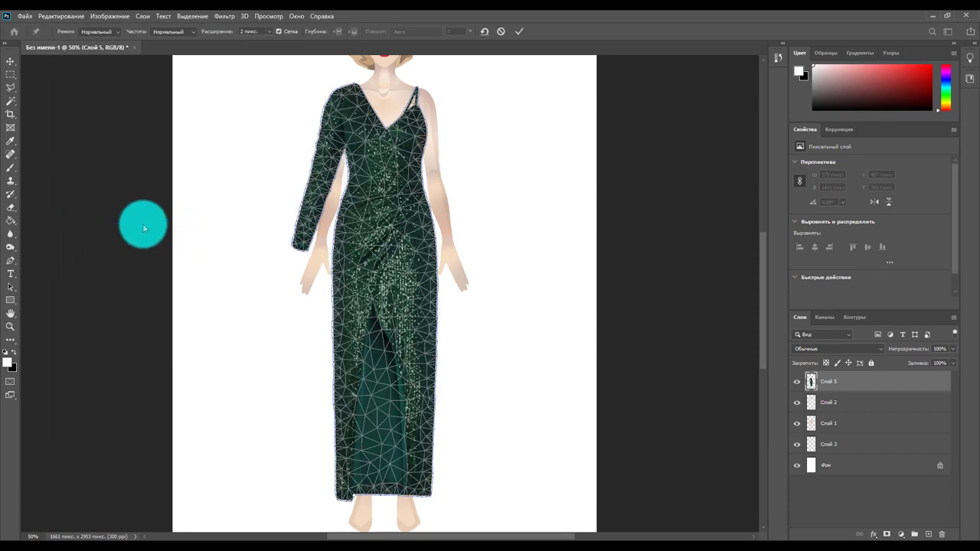
Step: Keep Puppet Warp active, pin the upper-left bodice and shoulder, and swing the sleeve end toward the arm
{"action": "left_click", "coordinate": [15, 326]}
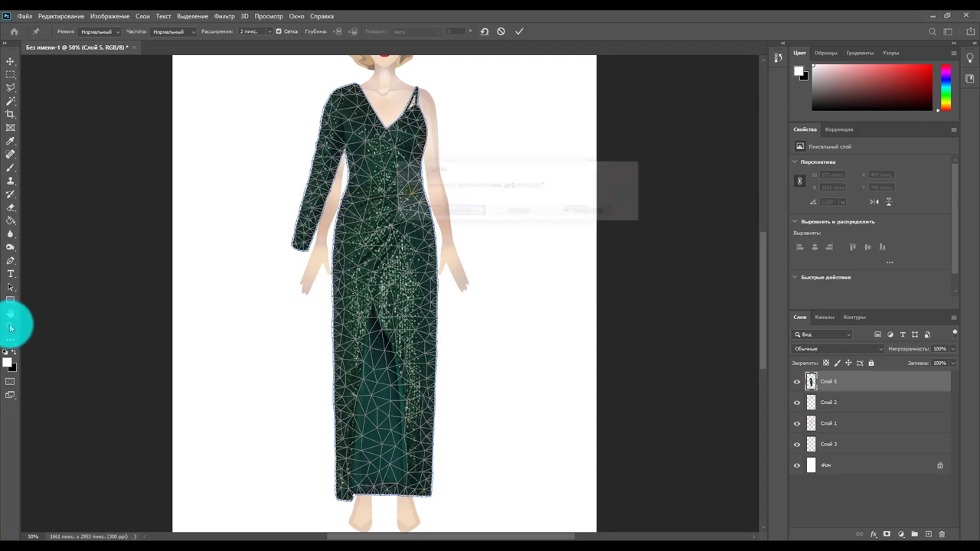
{"action": "left_click", "coordinate": [528, 217]}
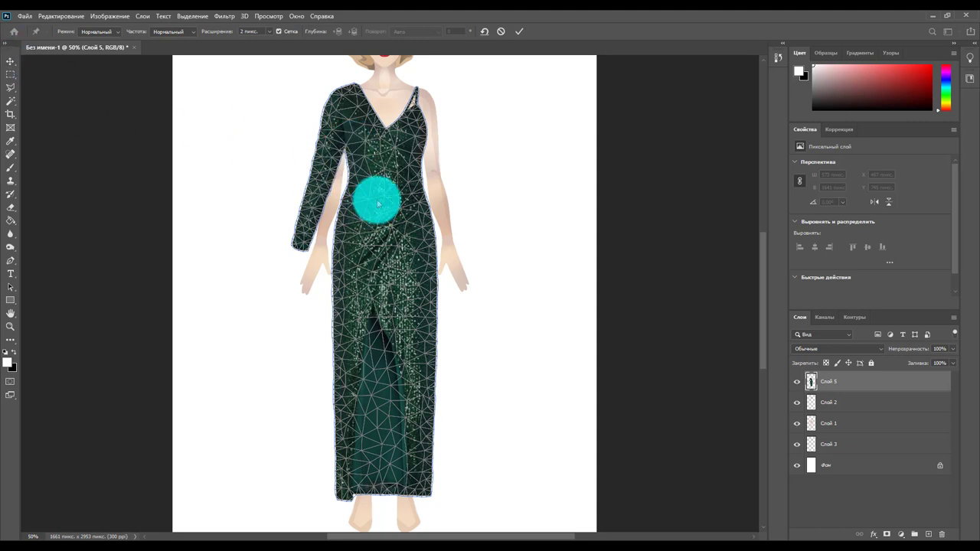
{"action": "left_click", "coordinate": [357, 162]}
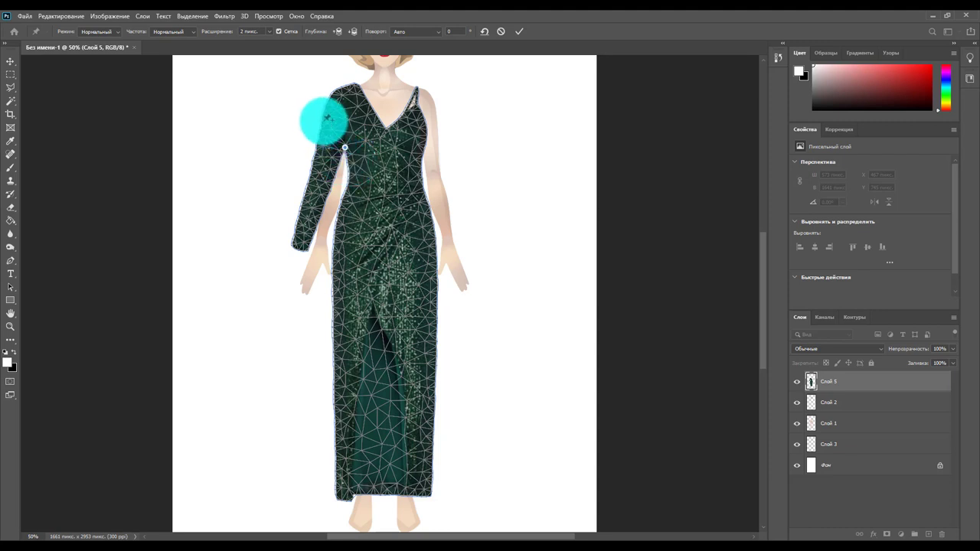
{"action": "left_click", "coordinate": [322, 119]}
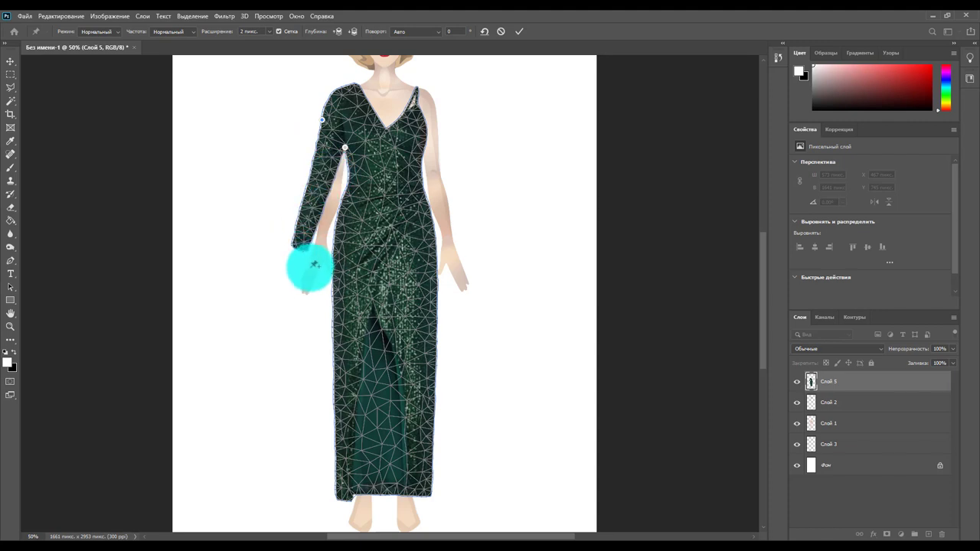
{"action": "mouse_move", "coordinate": [310, 246]}
{"action": "left_mouse_down"}
{"action": "mouse_move", "coordinate": [368, 280]}
{"action": "mouse_move", "coordinate": [449, 258]}
{"action": "mouse_move", "coordinate": [321, 256]}
{"action": "mouse_move", "coordinate": [275, 209]}
{"action": "mouse_move", "coordinate": [309, 258]}
{"action": "mouse_move", "coordinate": [328, 245]}
{"action": "mouse_move", "coordinate": [268, 216]}
{"action": "mouse_move", "coordinate": [322, 245]}
{"action": "mouse_move", "coordinate": [347, 191]}
{"action": "left_mouse_up"}
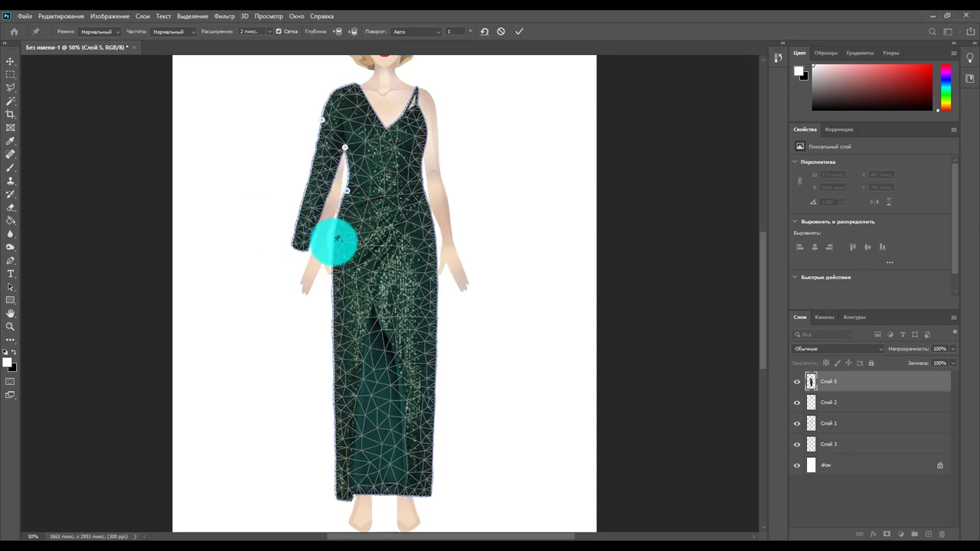
Step: Pin the gown's left edge at the waist, thigh and lower hem
{"action": "left_click", "coordinate": [334, 241]}
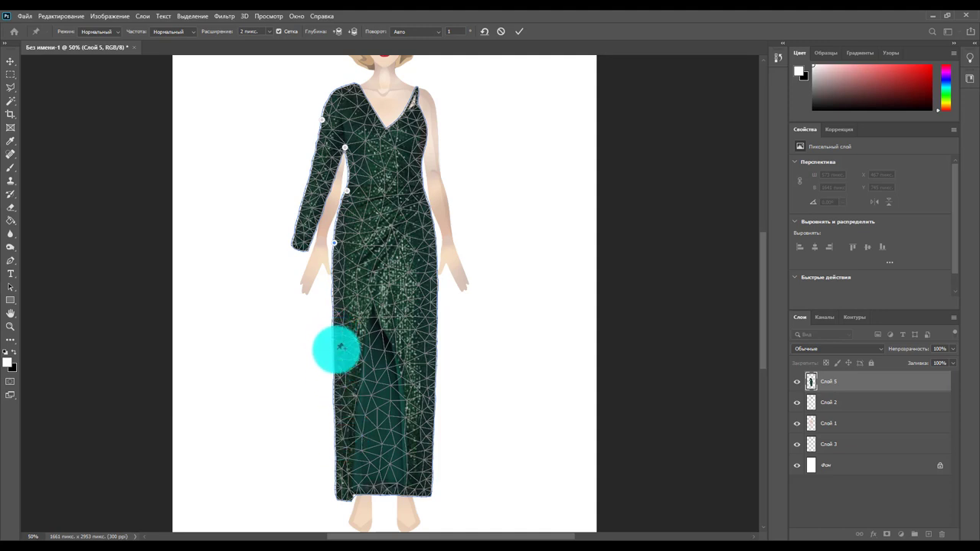
{"action": "left_click", "coordinate": [335, 343]}
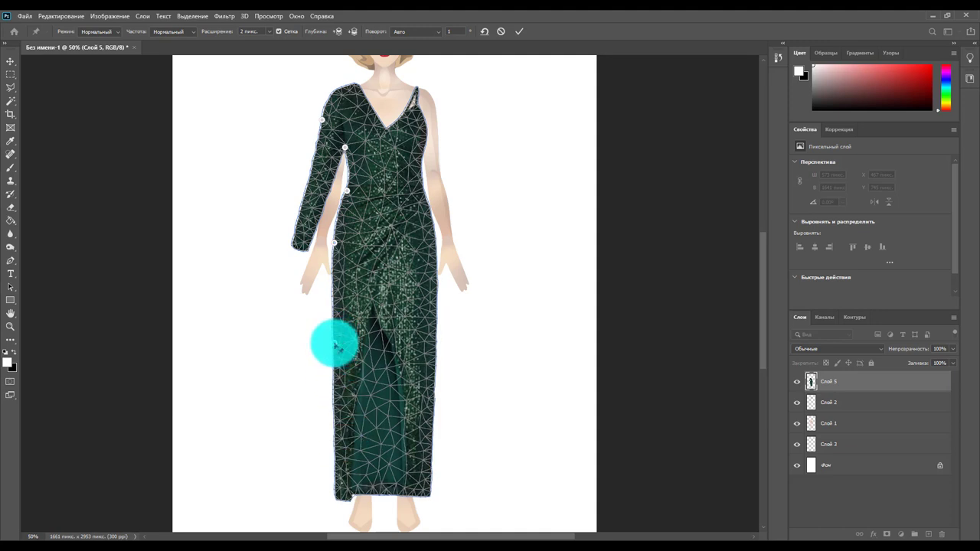
{"action": "left_click", "coordinate": [334, 484]}
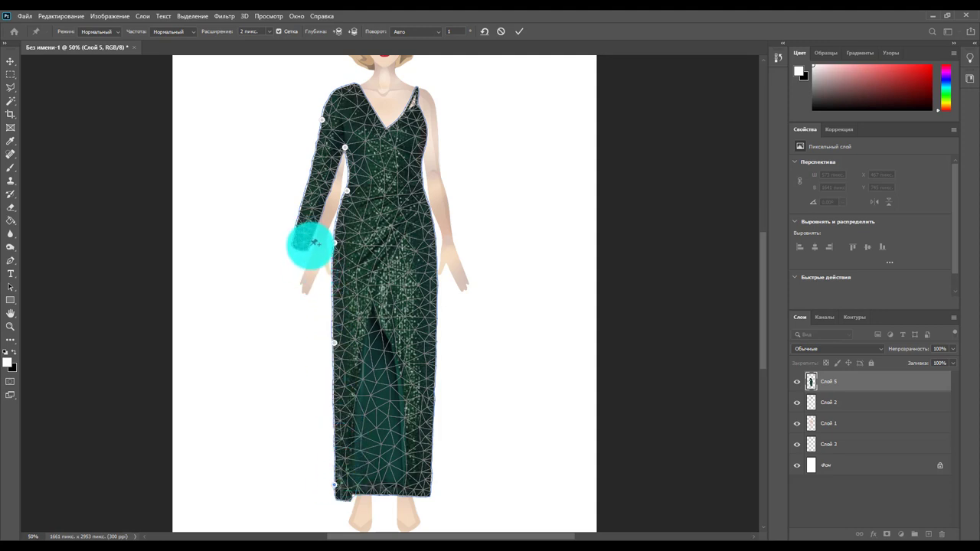
Step: Bend the sleeve pins in against the doll's arm and lower the gown's left shoulder
{"action": "left_click_drag", "start_coordinate": [315, 246], "coordinate": [329, 245]}
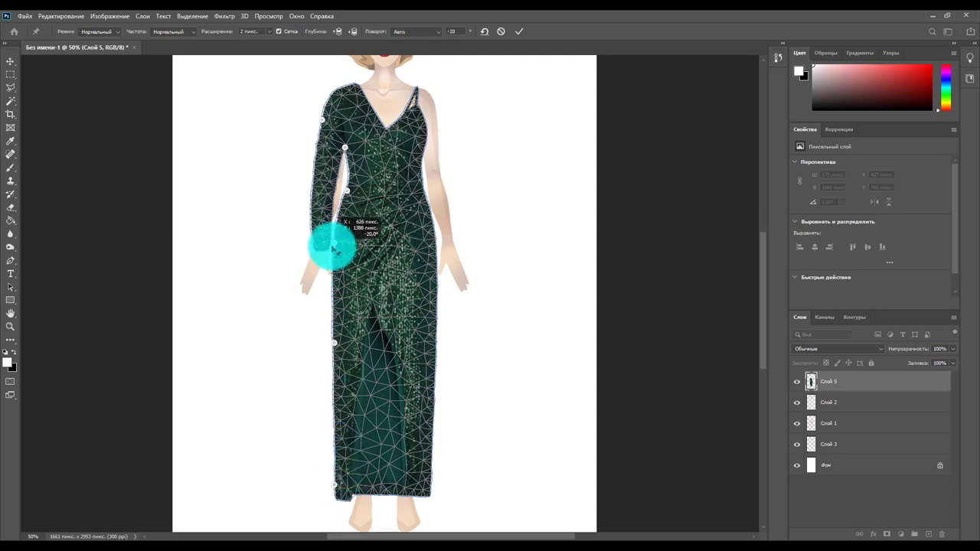
{"action": "left_click_drag", "start_coordinate": [336, 210], "coordinate": [347, 174]}
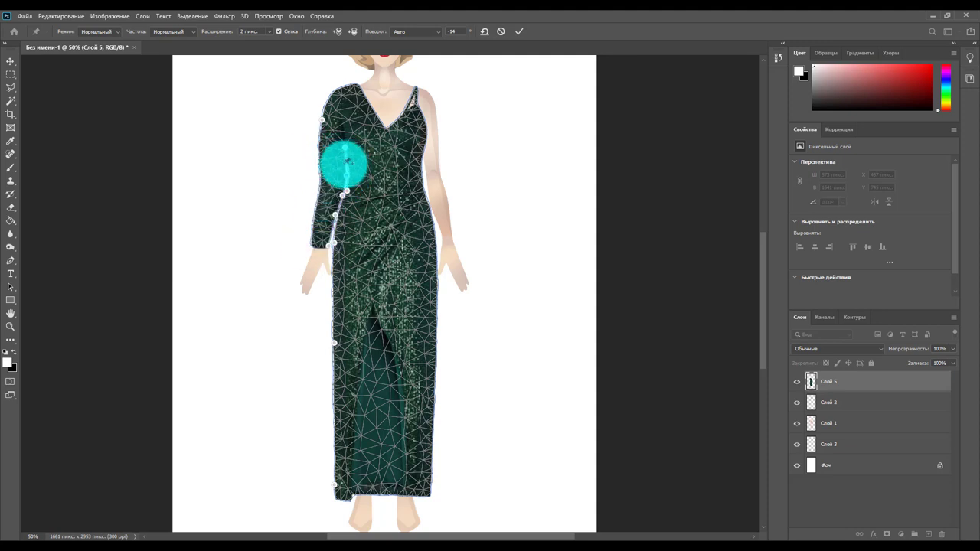
{"action": "left_click_drag", "start_coordinate": [348, 156], "coordinate": [346, 147]}
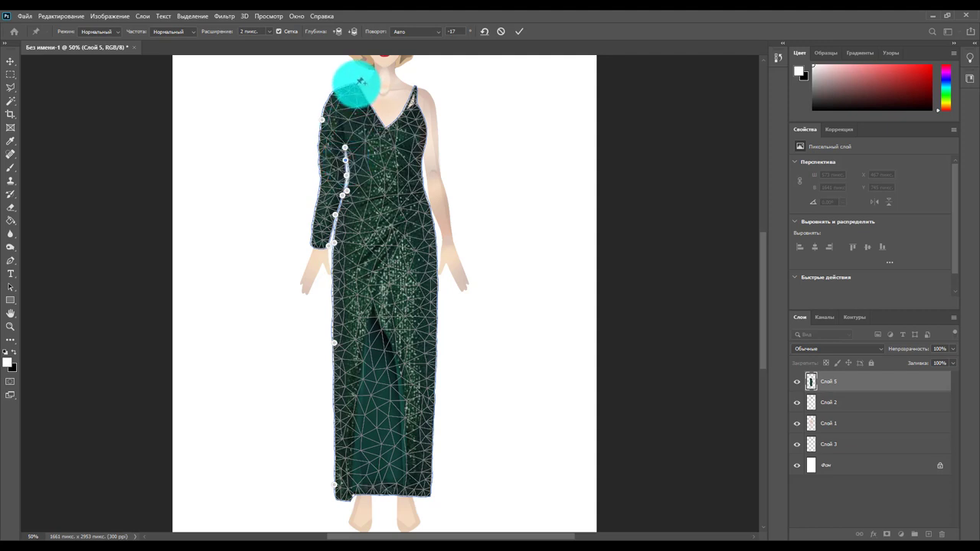
{"action": "left_click_drag", "start_coordinate": [361, 80], "coordinate": [357, 88]}
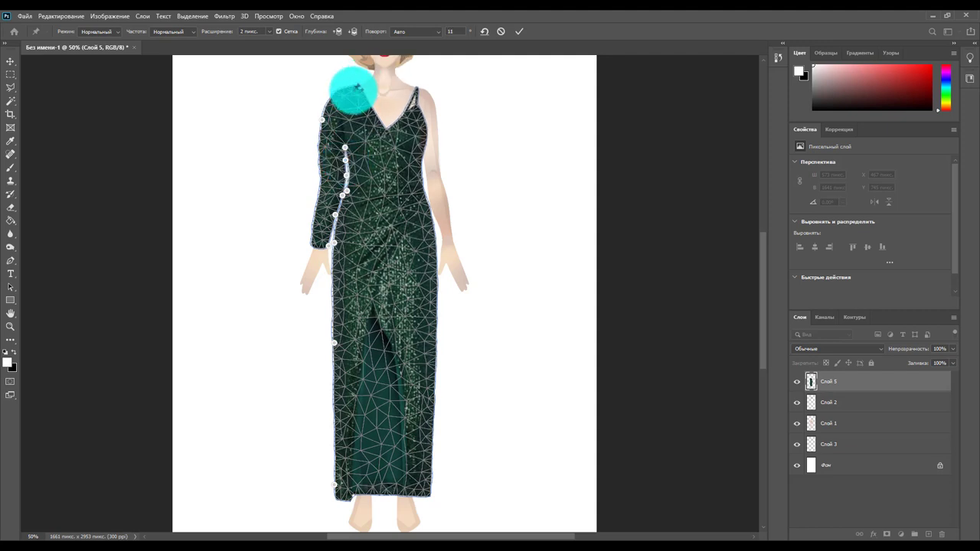
{"action": "left_click_drag", "start_coordinate": [339, 89], "coordinate": [338, 95]}
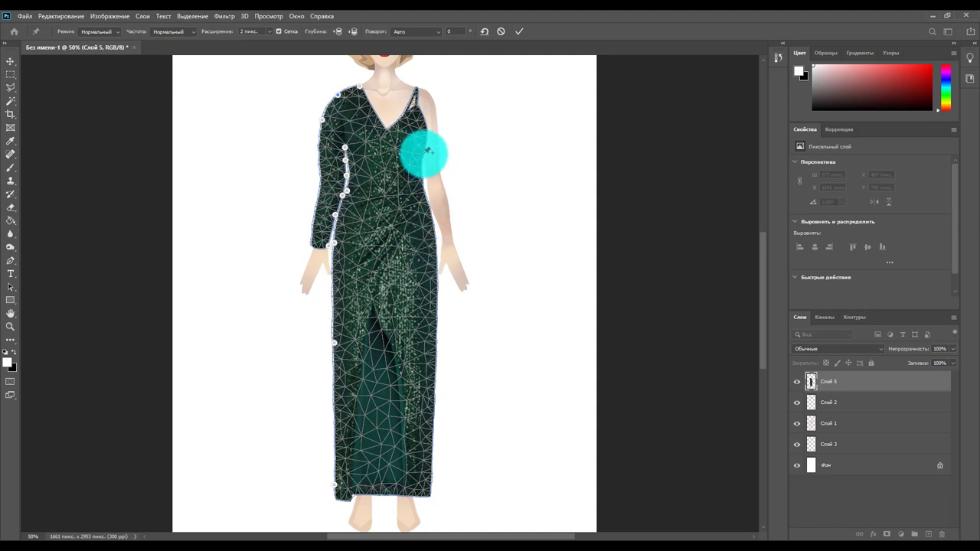
Step: Pin and reshape the right shoulder strap, touch up the left shoulder and elbow, and commit the warp
{"action": "mouse_move", "coordinate": [428, 151]}
{"action": "left_mouse_down"}
{"action": "mouse_move", "coordinate": [408, 157]}
{"action": "mouse_move", "coordinate": [418, 155]}
{"action": "left_mouse_up"}
{"action": "left_click", "coordinate": [415, 88]}
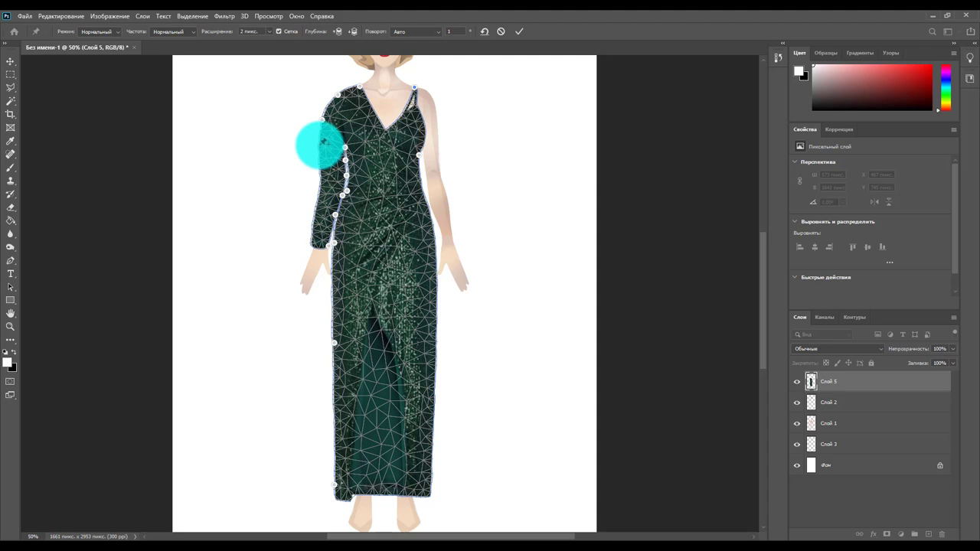
{"action": "left_click_drag", "start_coordinate": [323, 141], "coordinate": [324, 149]}
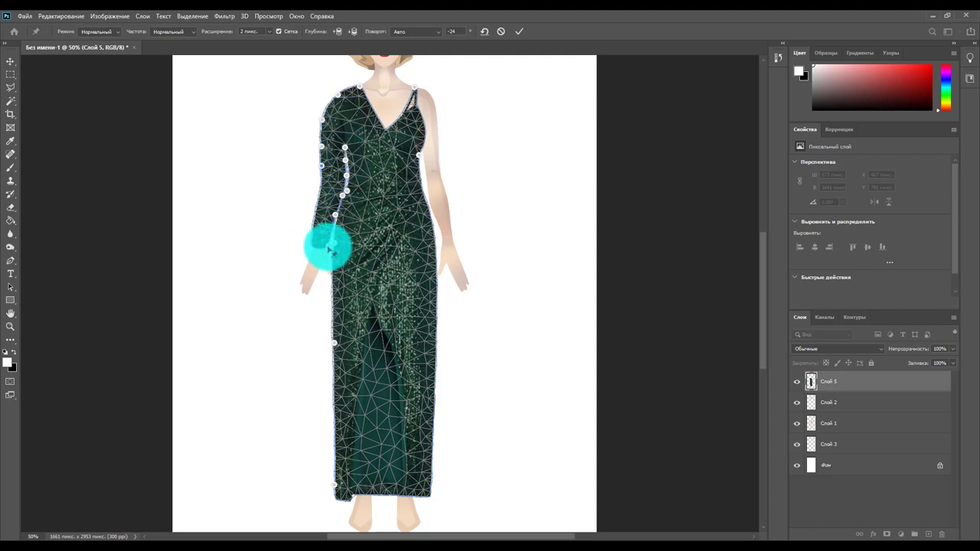
{"action": "left_click_drag", "start_coordinate": [331, 250], "coordinate": [330, 258]}
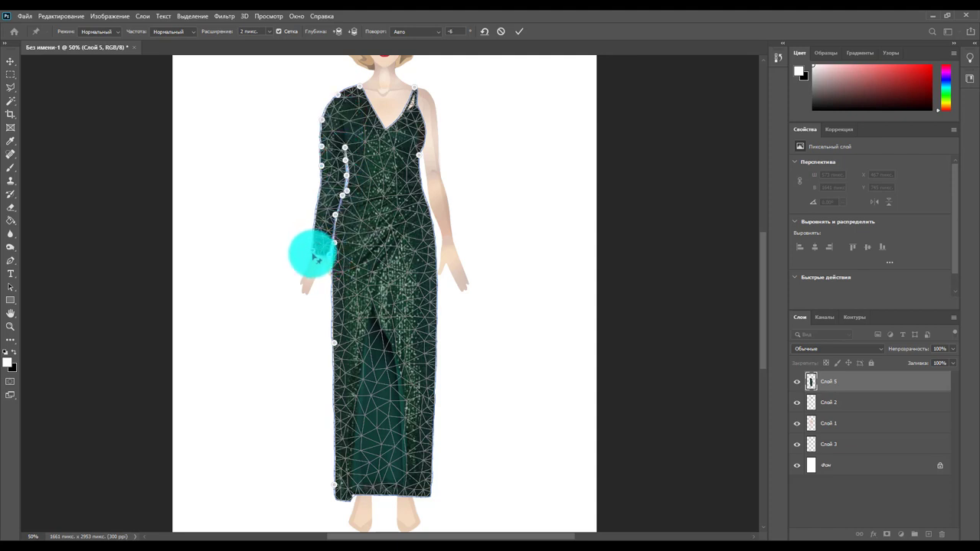
{"action": "left_click_drag", "start_coordinate": [315, 257], "coordinate": [314, 255]}
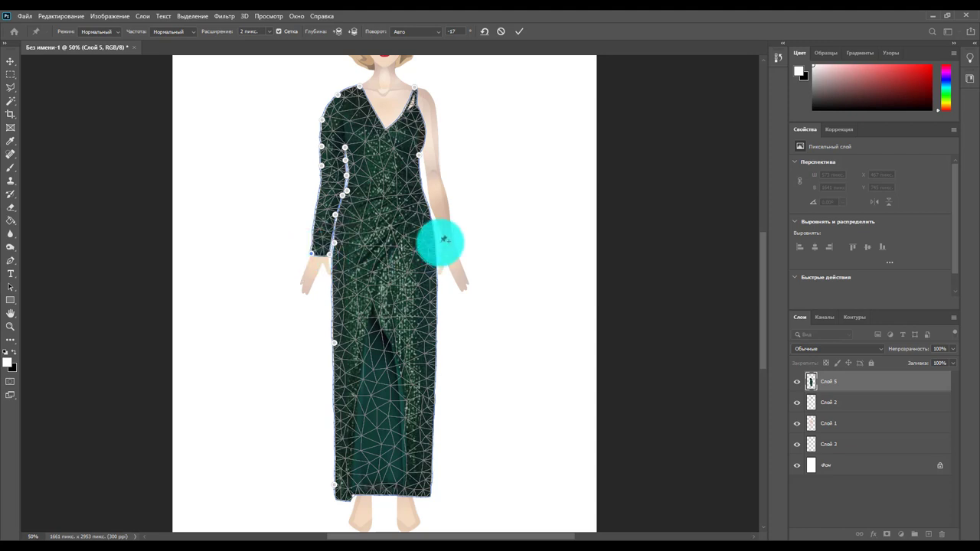
{"action": "key", "text": "Return"}
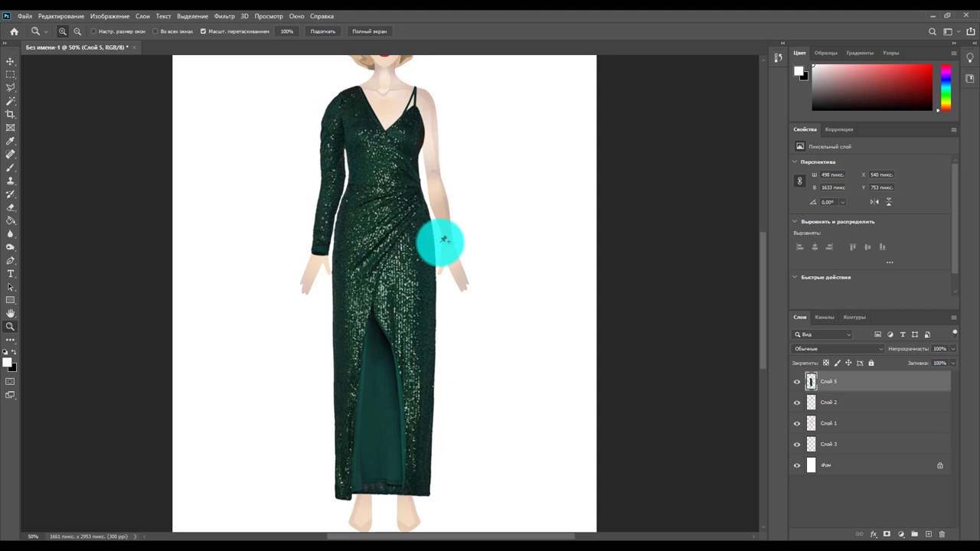
Step: Zoom to 200% on the gown's shoulder and neckline and start a new Puppet Warp
{"action": "scroll", "coordinate": [414, 222], "scroll_direction": "up", "scroll_amount": 1}
{"action": "scroll", "coordinate": [383, 197], "scroll_direction": "up", "scroll_amount": 2}
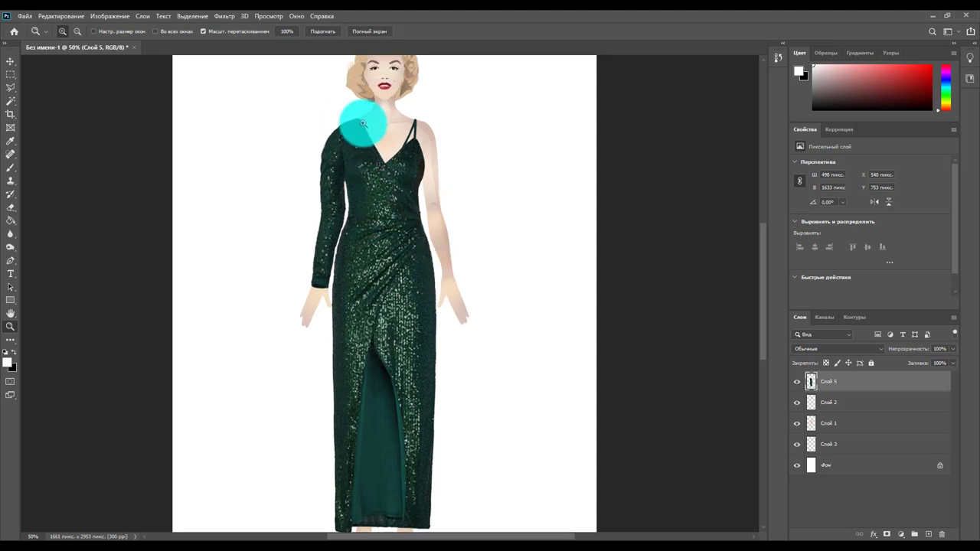
{"action": "double_click", "coordinate": [369, 148]}
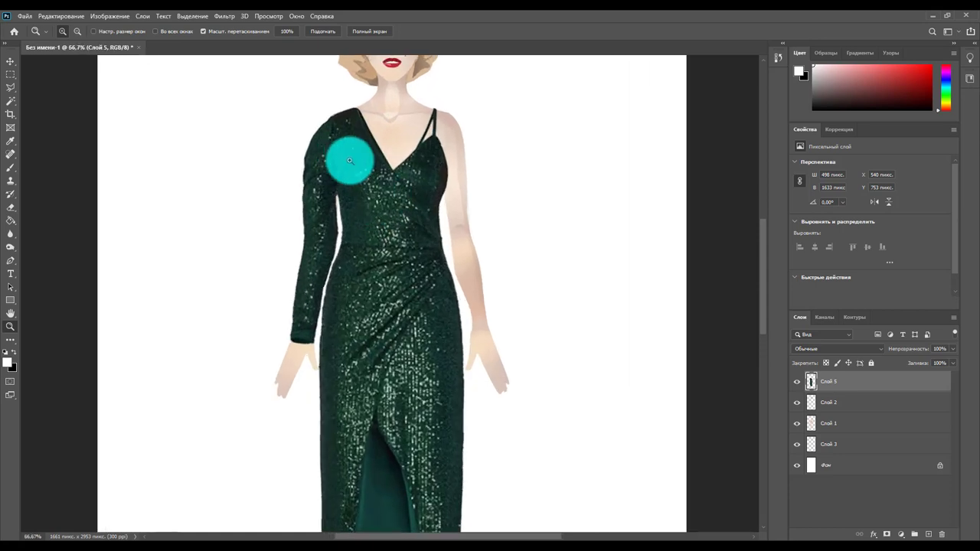
{"action": "left_click", "coordinate": [355, 161]}
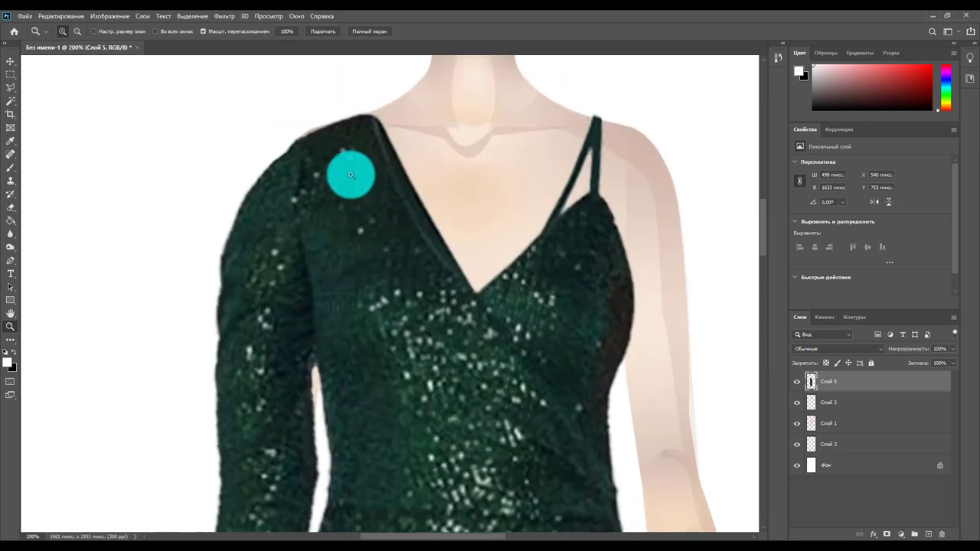
{"action": "left_click", "coordinate": [72, 17]}
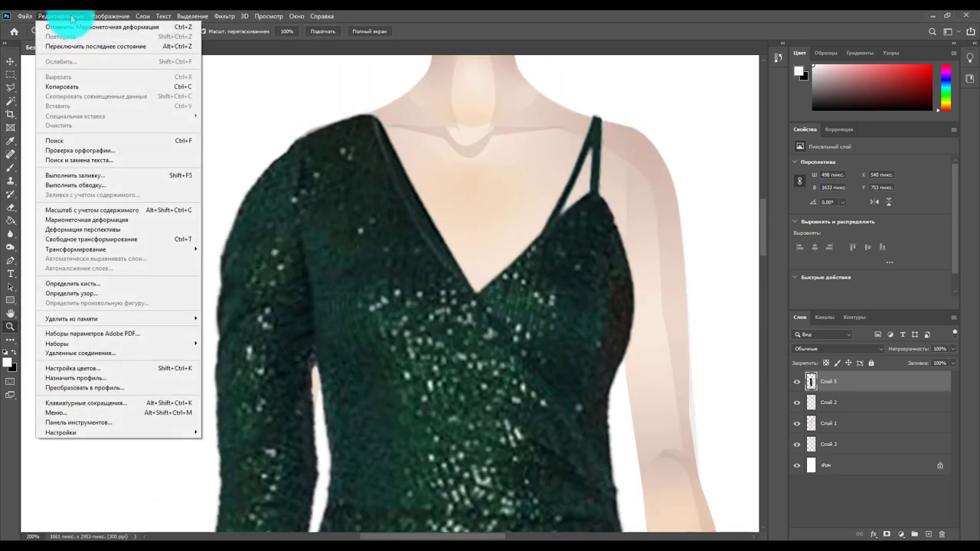
{"action": "left_click", "coordinate": [108, 220]}
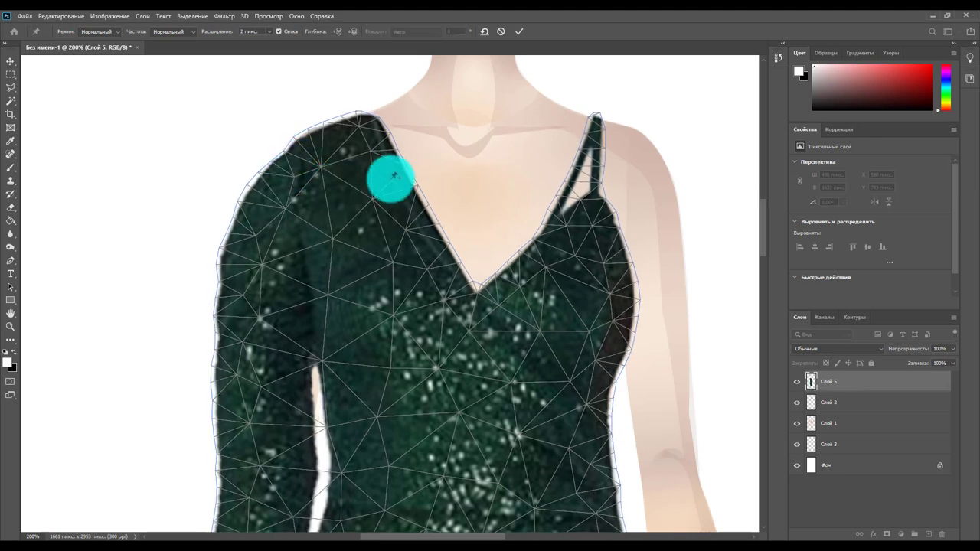
Step: Pin the V-neckline, shoulder and upper sleeve, then drag the sleeve pin to reshape it
{"action": "left_click", "coordinate": [476, 292]}
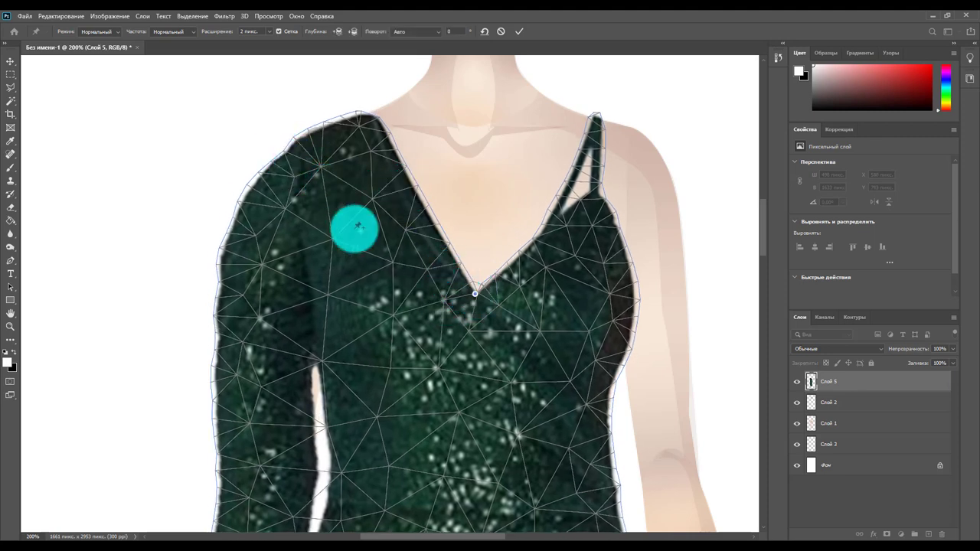
{"action": "left_click", "coordinate": [280, 148]}
{"action": "mouse_move", "coordinate": [280, 148]}
{"action": "left_mouse_down"}
{"action": "mouse_move", "coordinate": [271, 152]}
{"action": "mouse_move", "coordinate": [361, 116]}
{"action": "left_mouse_up"}
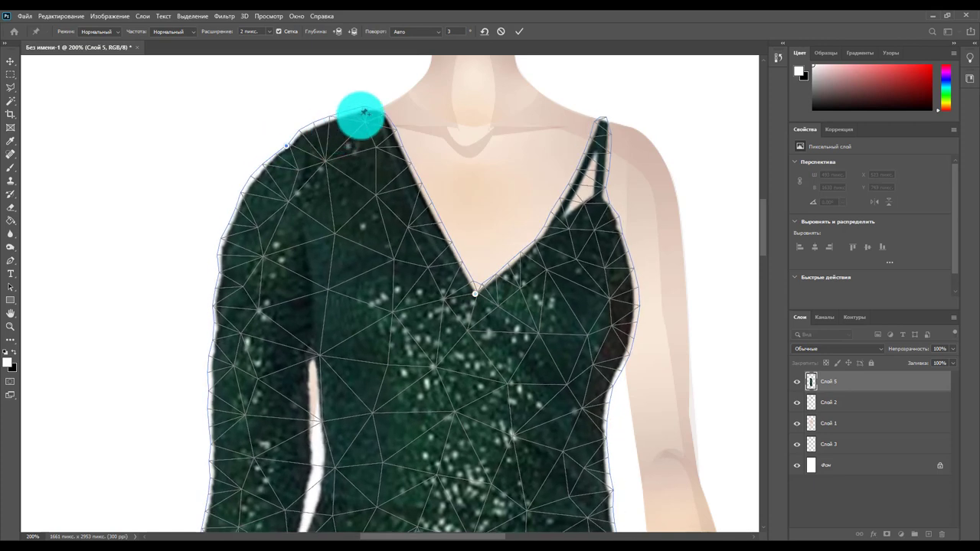
{"action": "key", "text": "ctrl+z"}
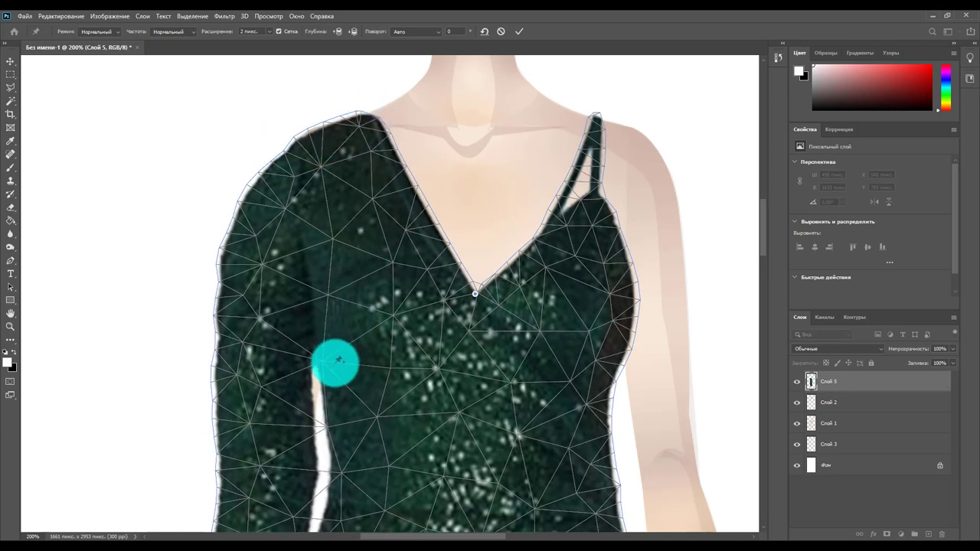
{"action": "left_click", "coordinate": [323, 366]}
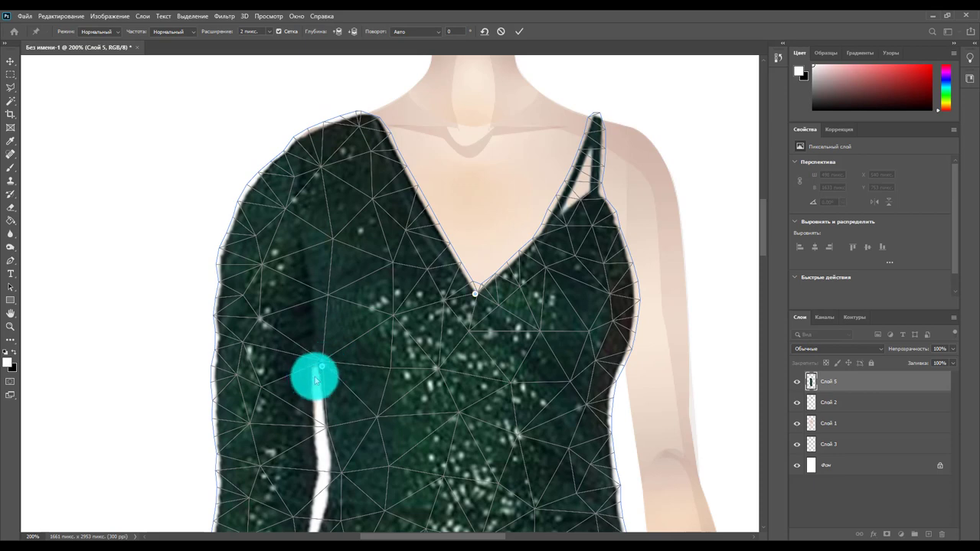
{"action": "left_click", "coordinate": [511, 225]}
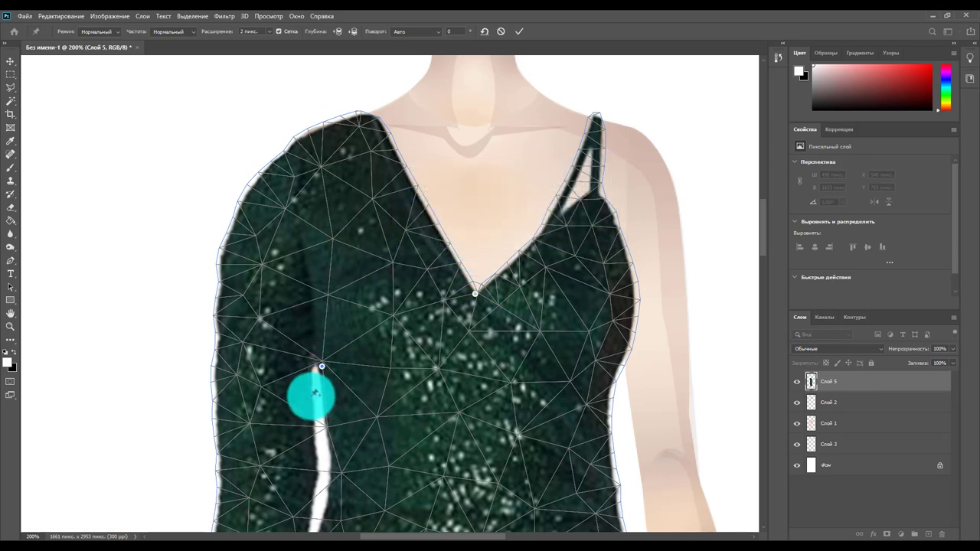
{"action": "left_click_drag", "start_coordinate": [315, 393], "coordinate": [333, 479]}
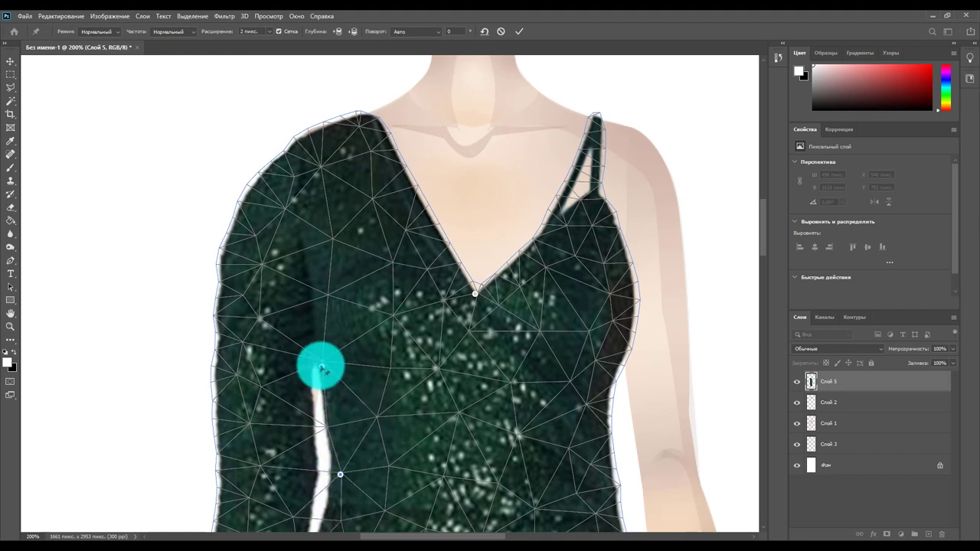
{"action": "left_click_drag", "start_coordinate": [321, 367], "coordinate": [330, 368]}
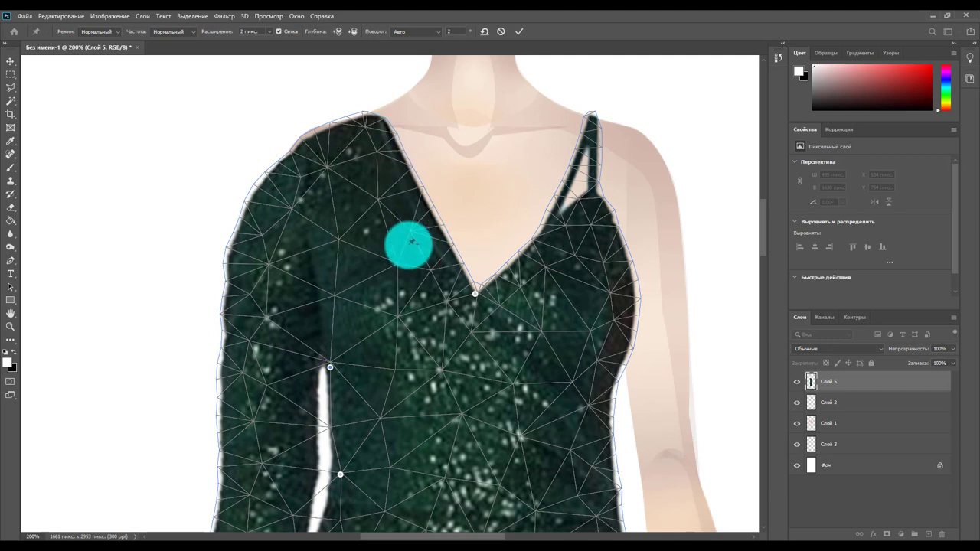
Step: Pin the chest and drag the shoulder and sleeve pins to refine the upper contour
{"action": "left_click", "coordinate": [371, 261]}
{"action": "left_click", "coordinate": [355, 116]}
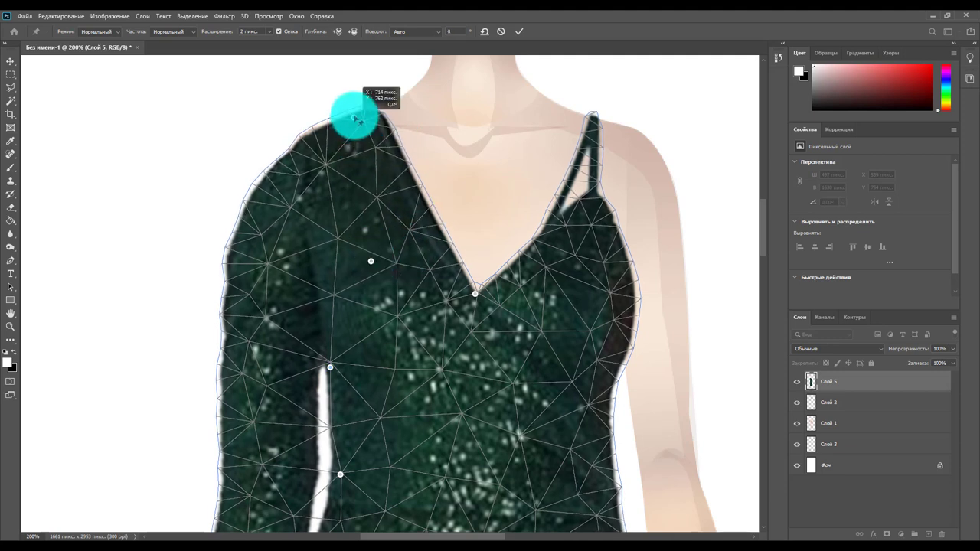
{"action": "left_click_drag", "start_coordinate": [355, 116], "coordinate": [356, 114]}
{"action": "left_click_drag", "start_coordinate": [299, 162], "coordinate": [291, 160]}
{"action": "left_click_drag", "start_coordinate": [254, 233], "coordinate": [257, 239]}
{"action": "left_click_drag", "start_coordinate": [311, 160], "coordinate": [322, 156]}
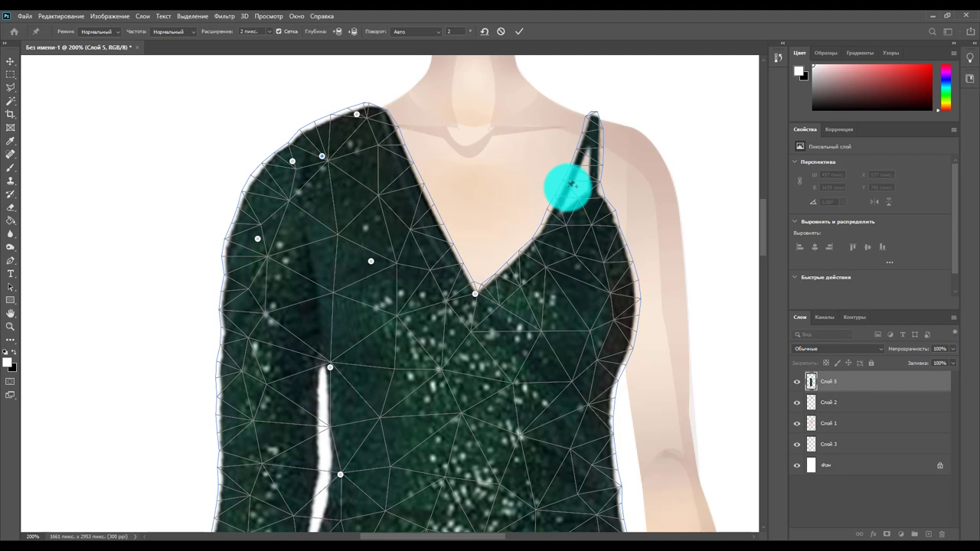
Step: Commit the shoulder warp, add a layer mask to the gown, and brush away the rough left sleeve edge
{"action": "key", "text": "Return"}
{"action": "key", "text": "z"}
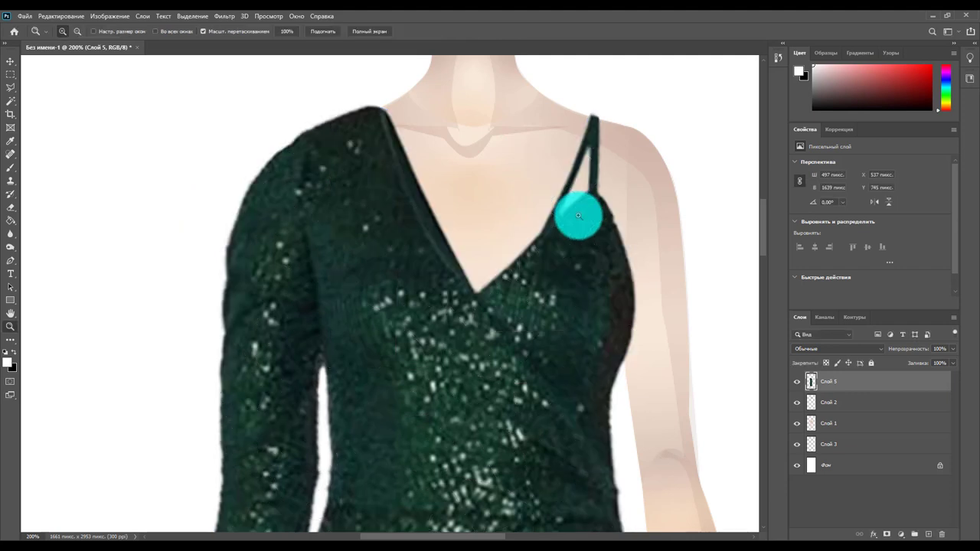
{"action": "scroll", "coordinate": [444, 234], "scroll_direction": "down", "scroll_amount": 1}
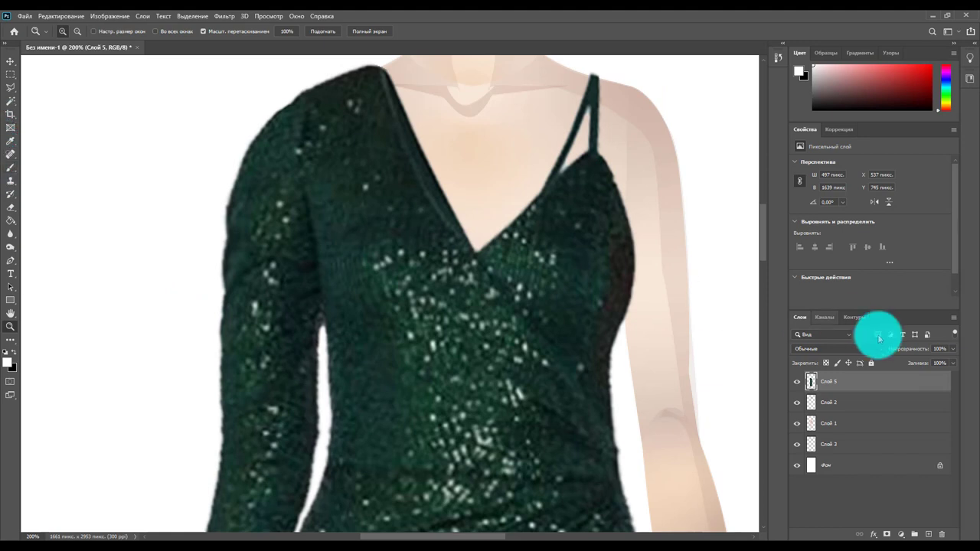
{"action": "left_click", "coordinate": [887, 534]}
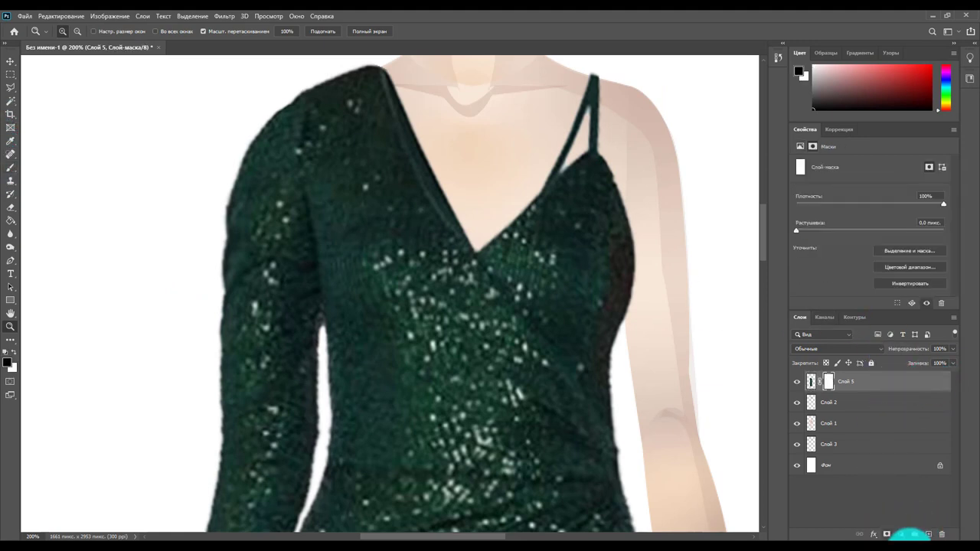
{"action": "left_click", "coordinate": [11, 167]}
{"action": "left_click_drag", "start_coordinate": [224, 182], "coordinate": [218, 282]}
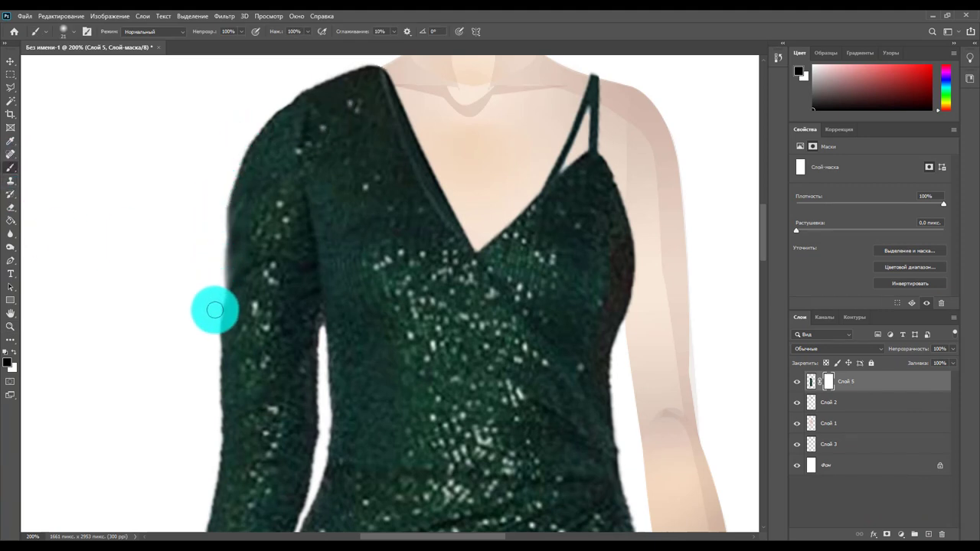
{"action": "scroll", "coordinate": [208, 268], "scroll_direction": "down", "scroll_amount": 2}
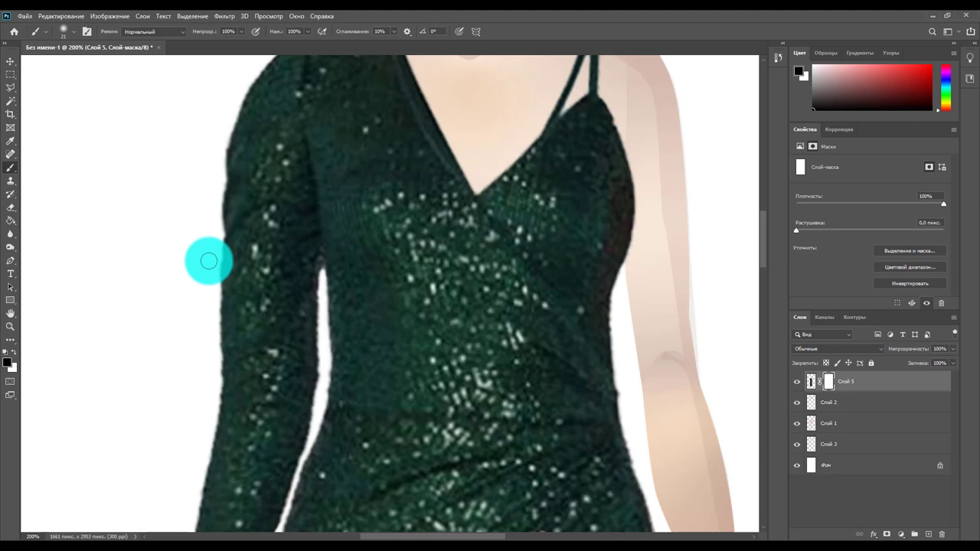
Step: Trace and close a lasso selection along the left sleeve's outer edge
{"action": "left_click", "coordinate": [11, 87]}
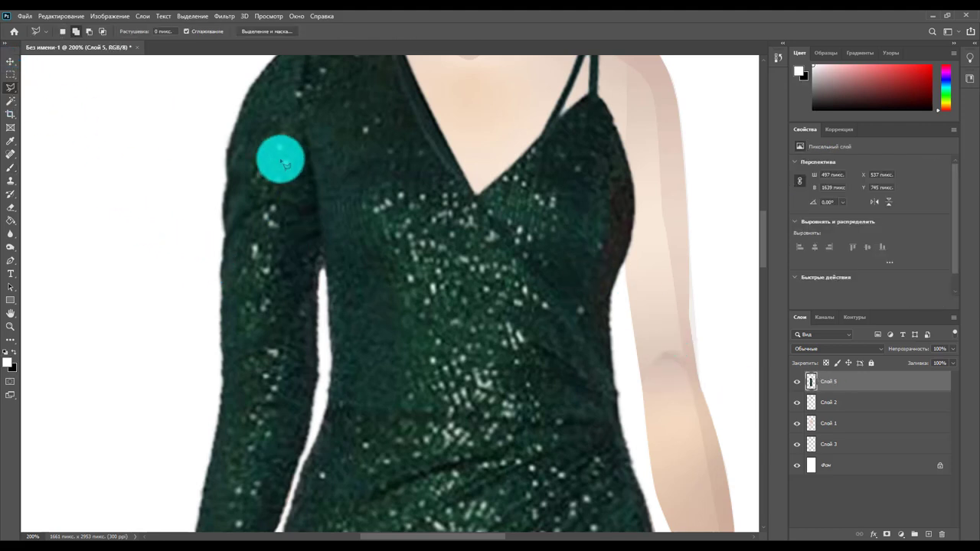
{"action": "mouse_move", "coordinate": [234, 148]}
{"action": "left_mouse_down"}
{"action": "mouse_move", "coordinate": [226, 367]}
{"action": "mouse_move", "coordinate": [160, 210]}
{"action": "mouse_move", "coordinate": [245, 72]}
{"action": "mouse_move", "coordinate": [239, 136]}
{"action": "mouse_move", "coordinate": [231, 121]}
{"action": "left_mouse_up"}
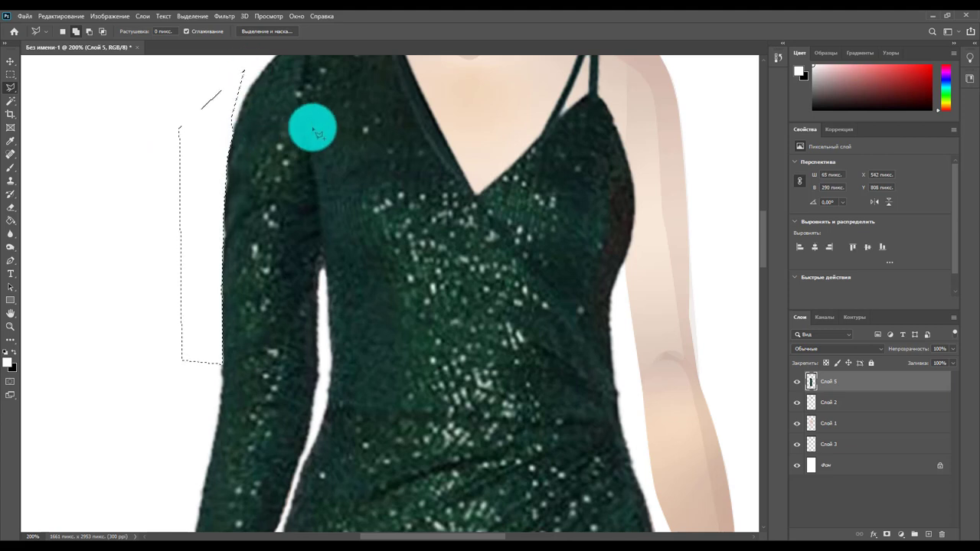
{"action": "scroll", "coordinate": [291, 199], "scroll_direction": "down", "scroll_amount": 2}
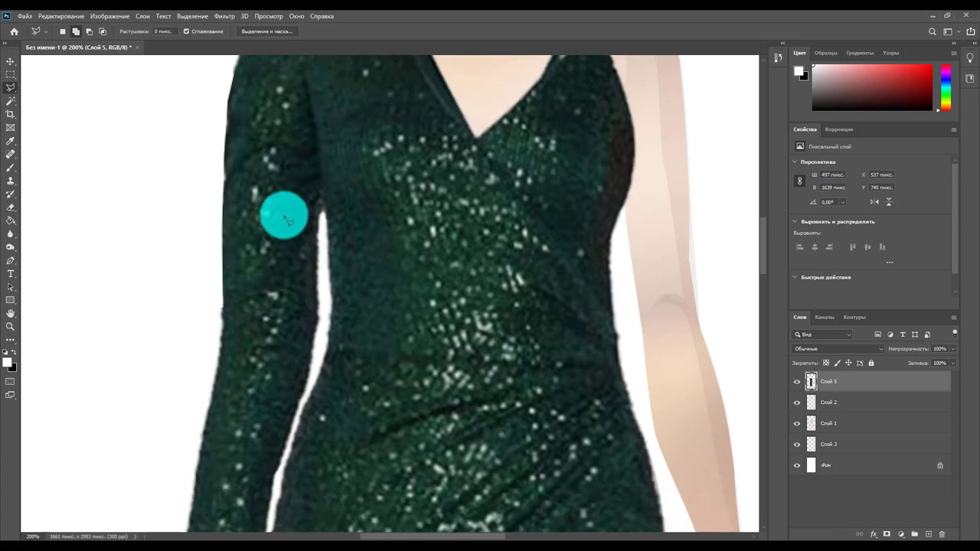
{"action": "scroll", "coordinate": [280, 212], "scroll_direction": "down", "scroll_amount": 2}
{"action": "scroll", "coordinate": [278, 208], "scroll_direction": "down", "scroll_amount": 2}
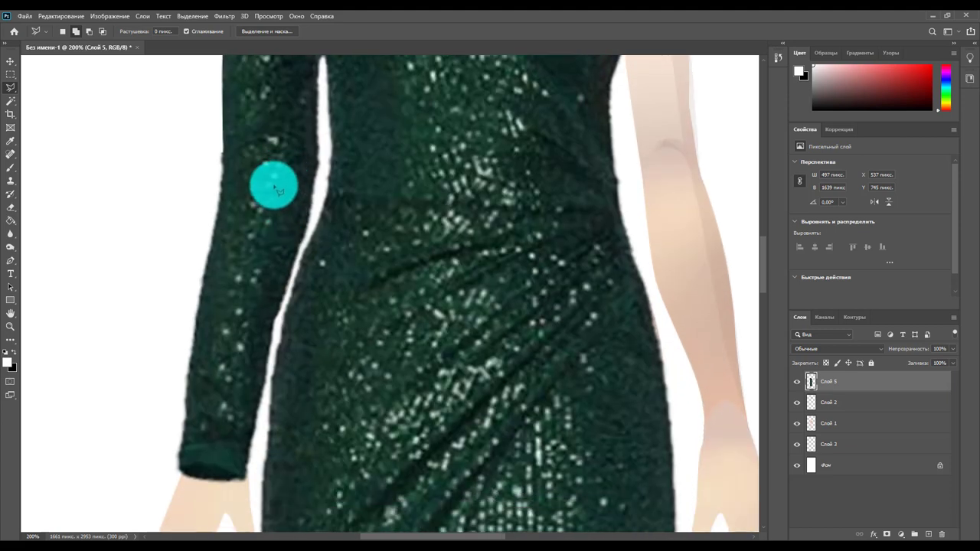
{"action": "left_click", "coordinate": [222, 154]}
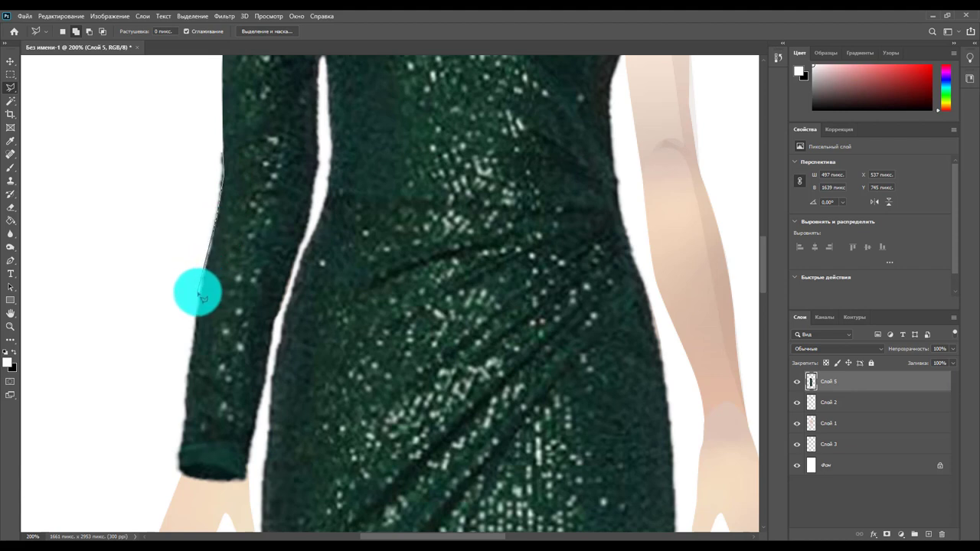
{"action": "left_click", "coordinate": [163, 333]}
{"action": "left_click", "coordinate": [168, 188]}
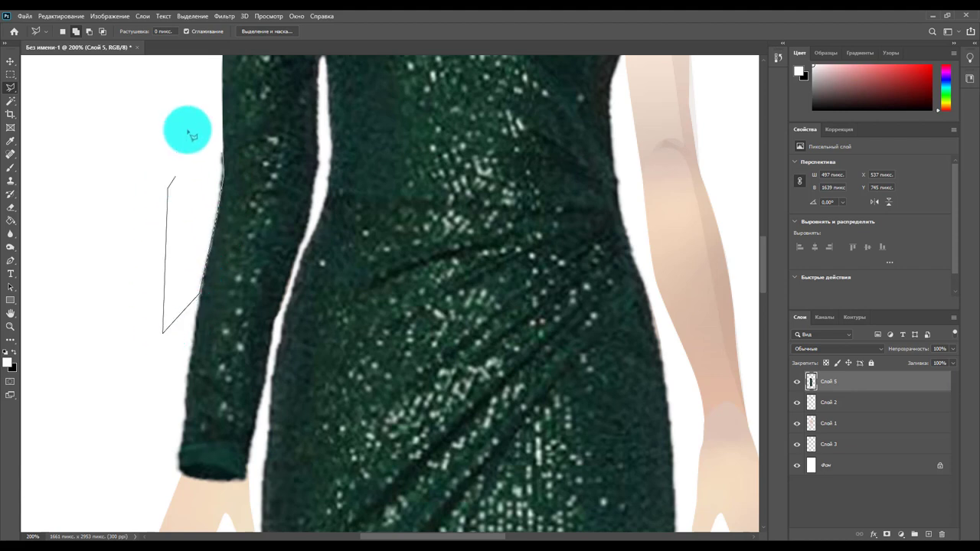
{"action": "left_click", "coordinate": [196, 118]}
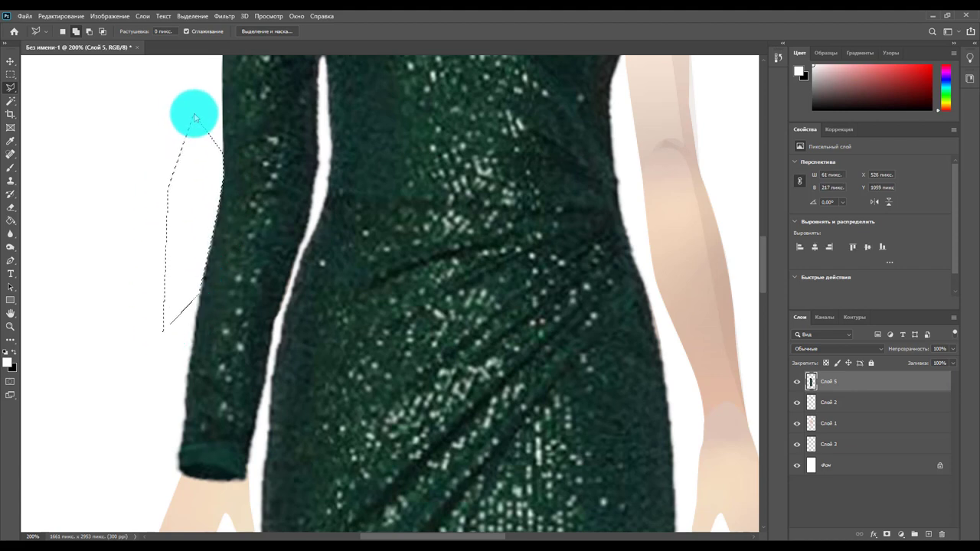
Step: Zoom out to show the doll's face and the whole gown
{"action": "key", "text": "z"}
{"action": "left_click", "coordinate": [390, 272], "text": "alt"}
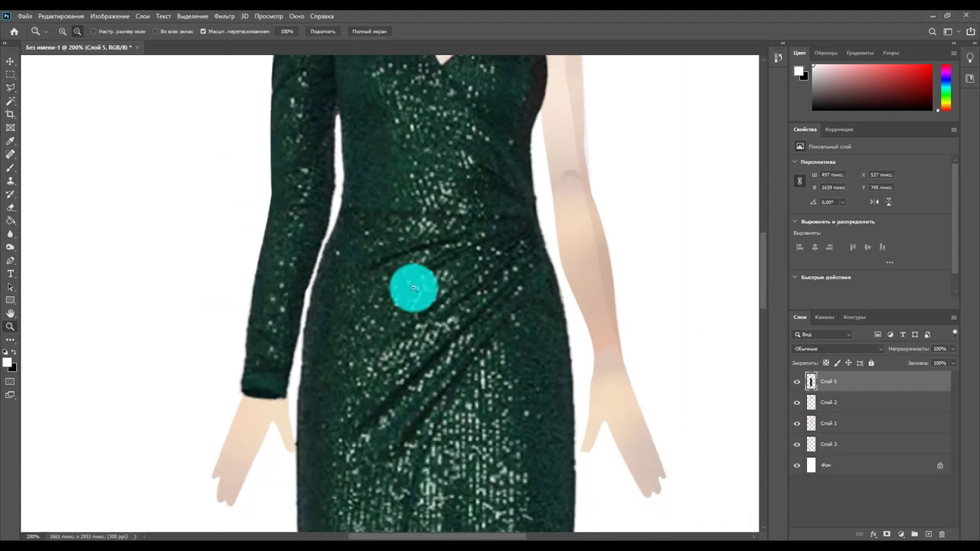
{"action": "left_click", "coordinate": [435, 242], "text": "alt"}
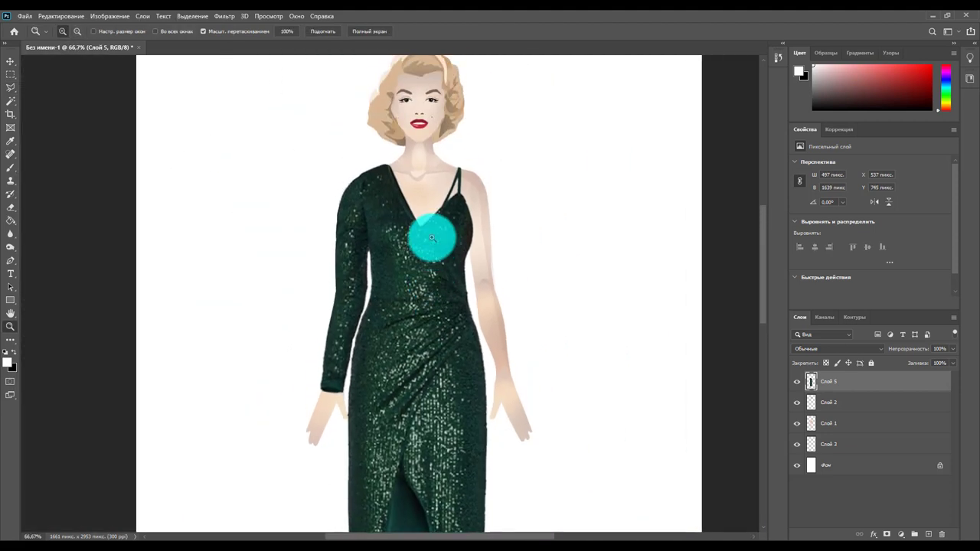
{"action": "scroll", "coordinate": [462, 248], "scroll_direction": "down", "scroll_amount": 3}
{"action": "scroll", "coordinate": [465, 253], "scroll_direction": "down", "scroll_amount": 1}
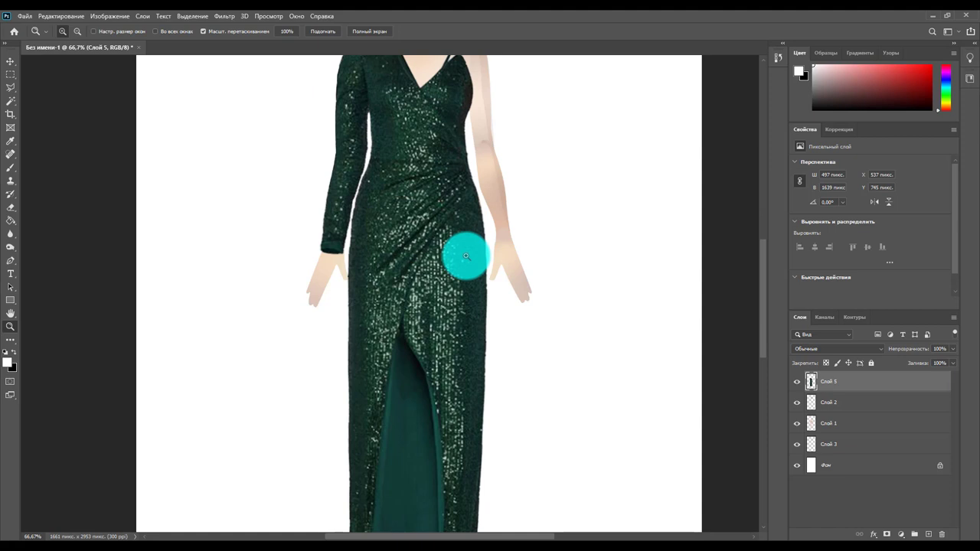
{"action": "left_click", "coordinate": [452, 346], "text": "alt"}
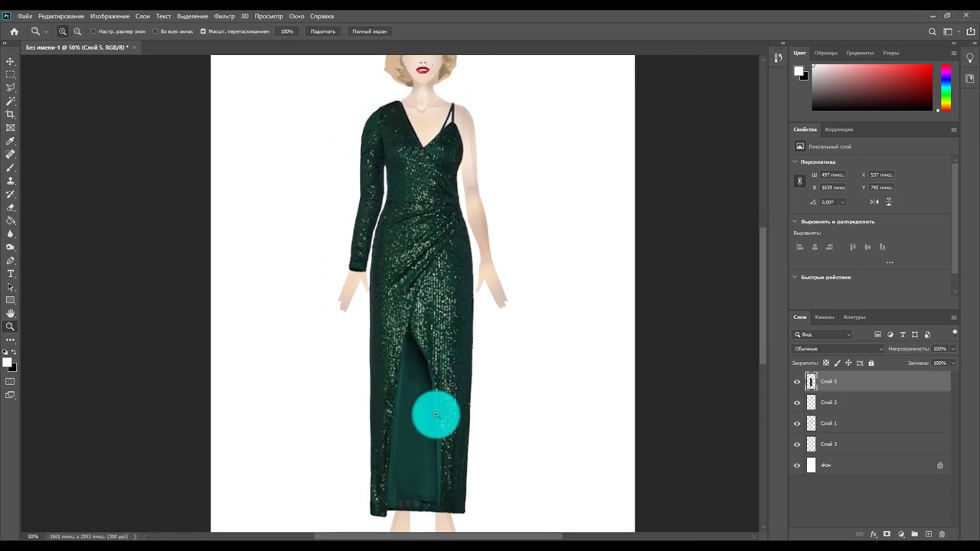
Step: Move Слой 5 below Слой 1, nudge the dress right, and zoom in on the torso
{"action": "left_click", "coordinate": [10, 61]}
{"action": "left_click_drag", "start_coordinate": [883, 393], "coordinate": [873, 430]}
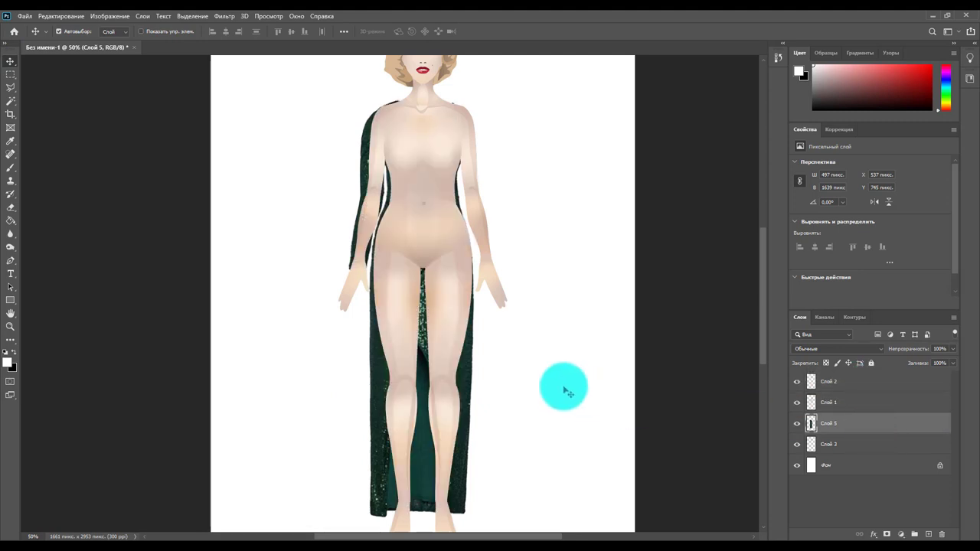
{"action": "scroll", "coordinate": [526, 383], "scroll_direction": "up", "scroll_amount": 1}
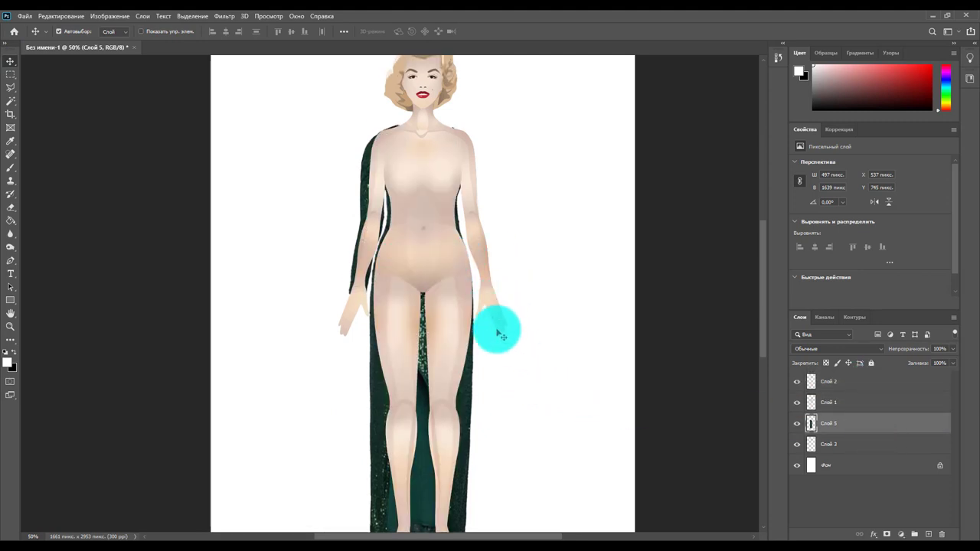
{"action": "key", "text": "Right"}
{"action": "key", "text": "Right"}
{"action": "key", "text": "l"}
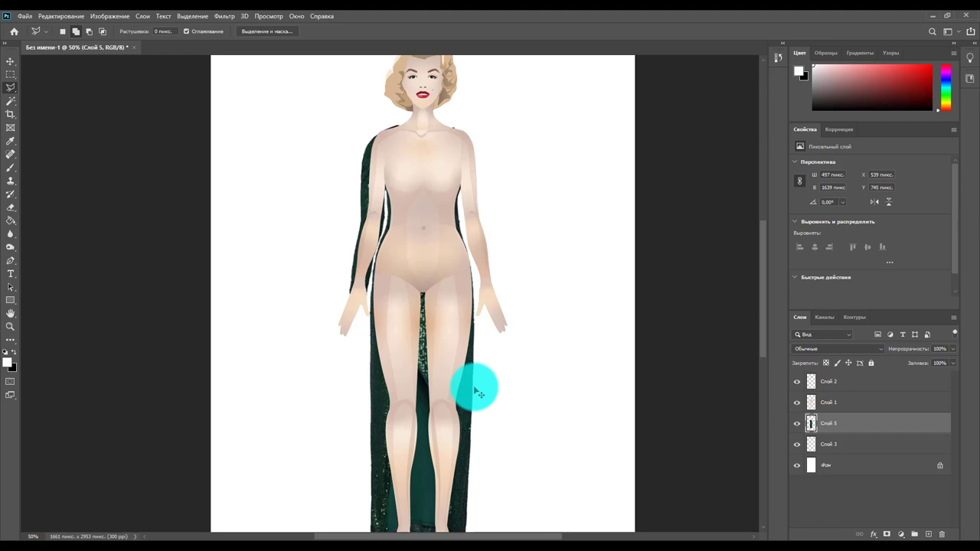
{"action": "left_click", "coordinate": [11, 326]}
{"action": "left_click_drag", "start_coordinate": [367, 202], "coordinate": [354, 212]}
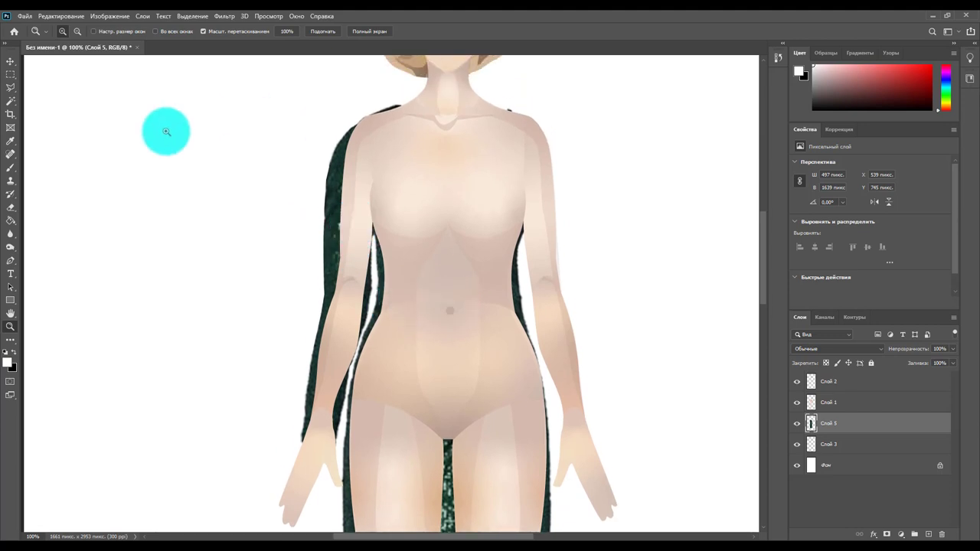
Step: Start Puppet Warp on the dress, pin the shoulder, swing the sleeve and pull the right waist inward
{"action": "left_click", "coordinate": [60, 15]}
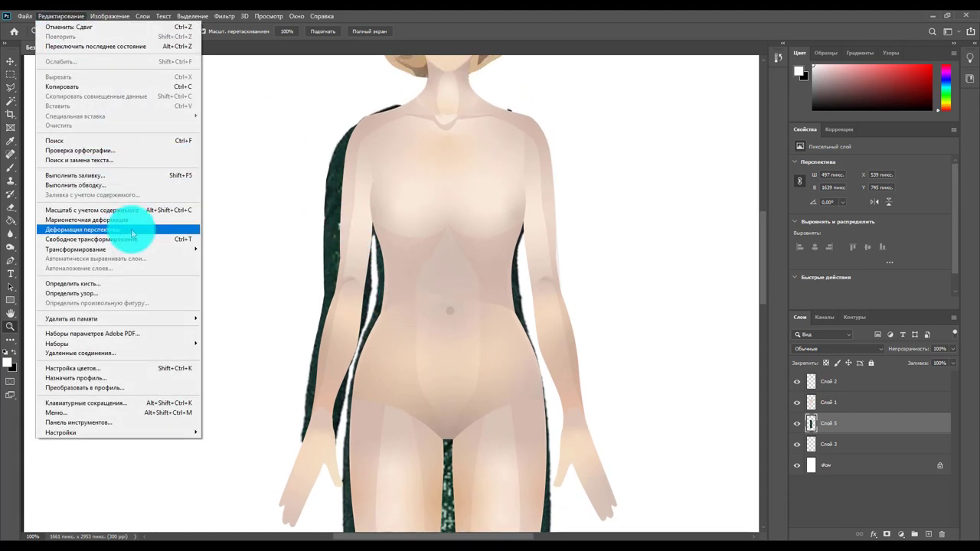
{"action": "left_click", "coordinate": [125, 220]}
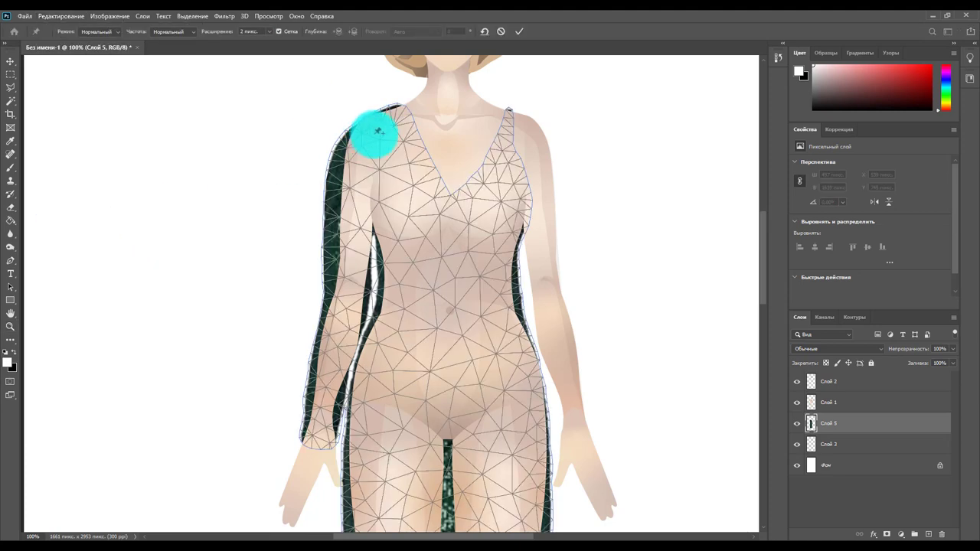
{"action": "left_click", "coordinate": [378, 132]}
{"action": "left_click_drag", "start_coordinate": [332, 148], "coordinate": [346, 150]}
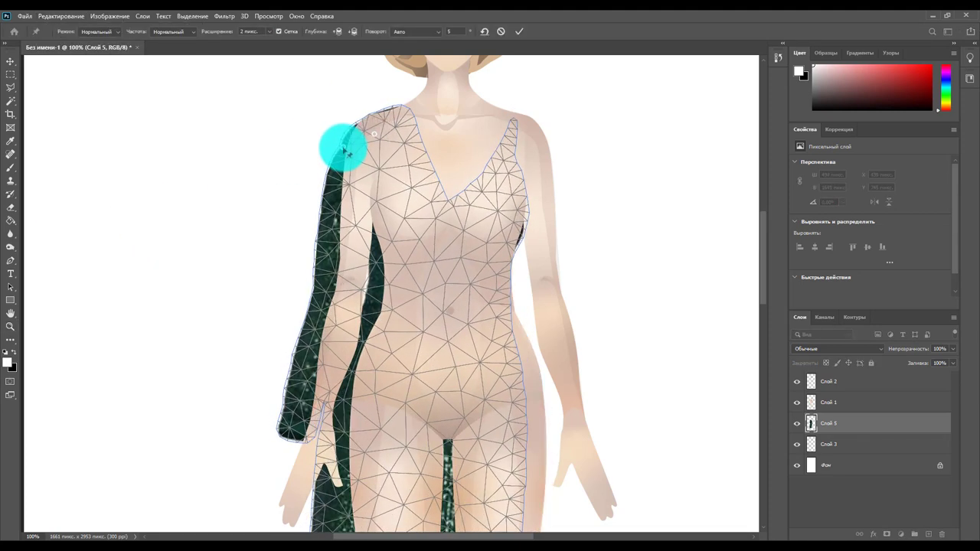
{"action": "left_click", "coordinate": [450, 279]}
{"action": "left_click_drag", "start_coordinate": [444, 329], "coordinate": [451, 370]}
{"action": "mouse_move", "coordinate": [522, 269]}
{"action": "left_mouse_down"}
{"action": "mouse_move", "coordinate": [513, 277]}
{"action": "mouse_move", "coordinate": [521, 312]}
{"action": "mouse_move", "coordinate": [514, 298]}
{"action": "left_mouse_up"}
Step: Pin and adjust the dress's left torso and waist, dismissing the pin-too-close warnings
{"action": "left_click", "coordinate": [380, 267]}
{"action": "left_click_drag", "start_coordinate": [381, 263], "coordinate": [381, 265]}
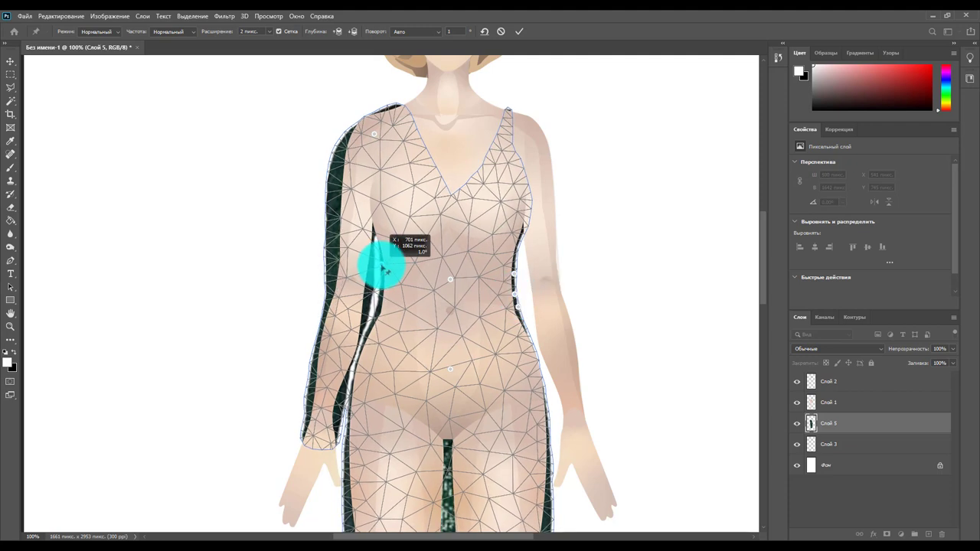
{"action": "mouse_move", "coordinate": [383, 301]}
{"action": "left_mouse_down"}
{"action": "mouse_move", "coordinate": [368, 324]}
{"action": "mouse_move", "coordinate": [375, 289]}
{"action": "left_mouse_up"}
{"action": "left_click", "coordinate": [375, 287]}
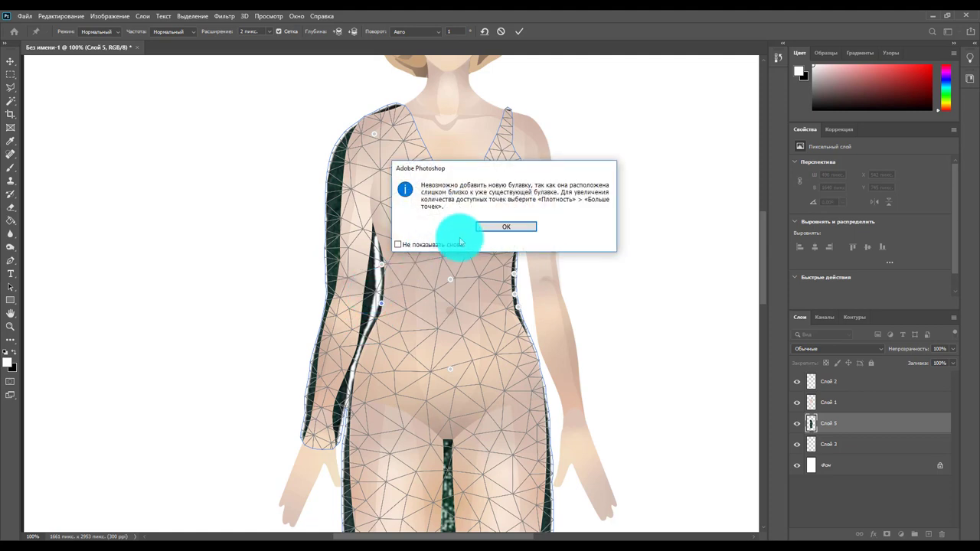
{"action": "left_click", "coordinate": [490, 225]}
{"action": "left_click", "coordinate": [370, 286]}
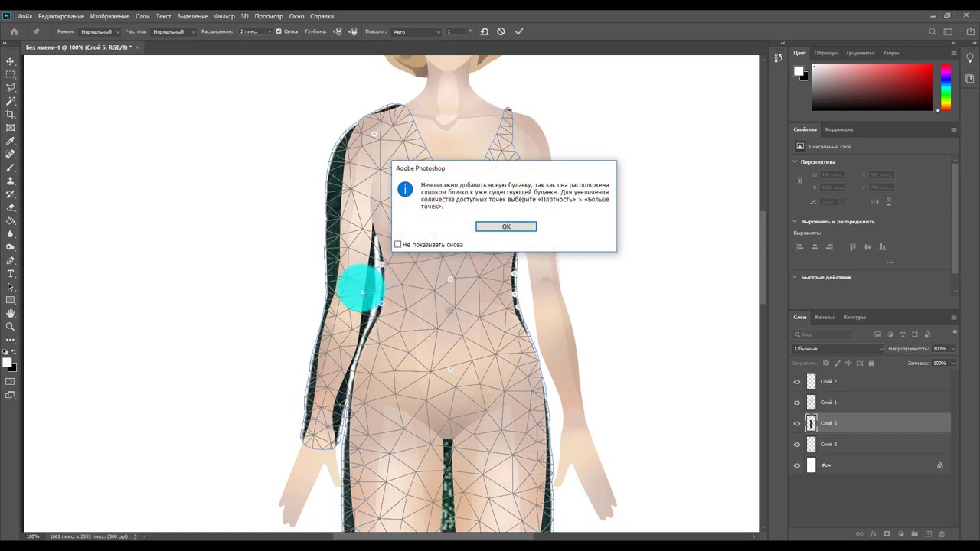
{"action": "left_click", "coordinate": [526, 228]}
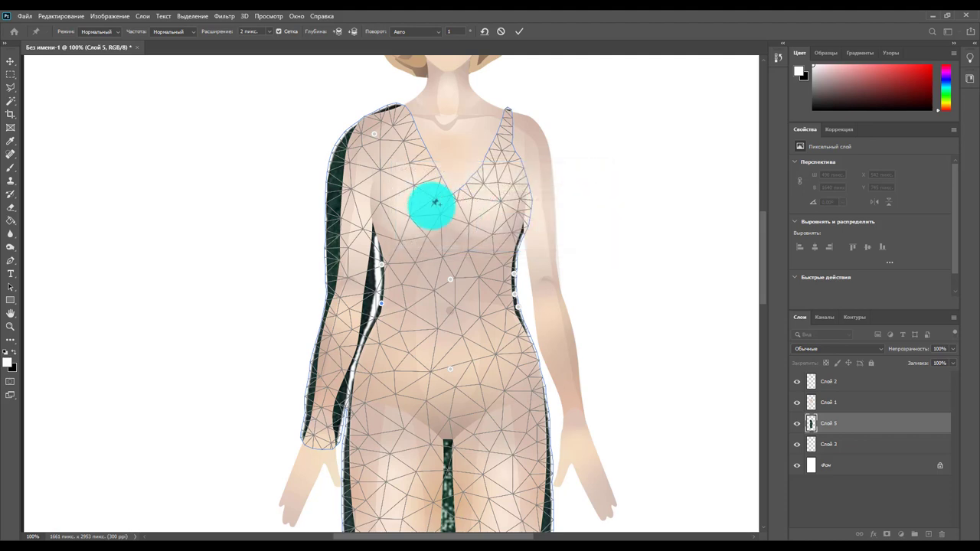
Step: Reshape the sleeve along the upper arm and forearm and pull the right waist edge down
{"action": "mouse_move", "coordinate": [338, 170]}
{"action": "left_mouse_down"}
{"action": "mouse_move", "coordinate": [352, 161]}
{"action": "mouse_move", "coordinate": [363, 123]}
{"action": "mouse_move", "coordinate": [342, 143]}
{"action": "mouse_move", "coordinate": [328, 202]}
{"action": "mouse_move", "coordinate": [340, 213]}
{"action": "mouse_move", "coordinate": [337, 184]}
{"action": "left_mouse_up"}
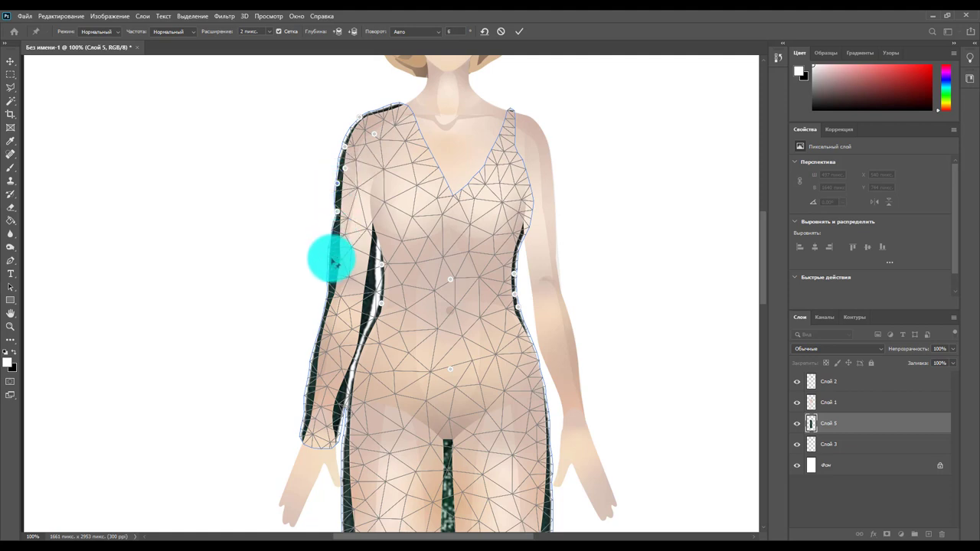
{"action": "left_click_drag", "start_coordinate": [333, 263], "coordinate": [338, 237]}
{"action": "left_click", "coordinate": [373, 277]}
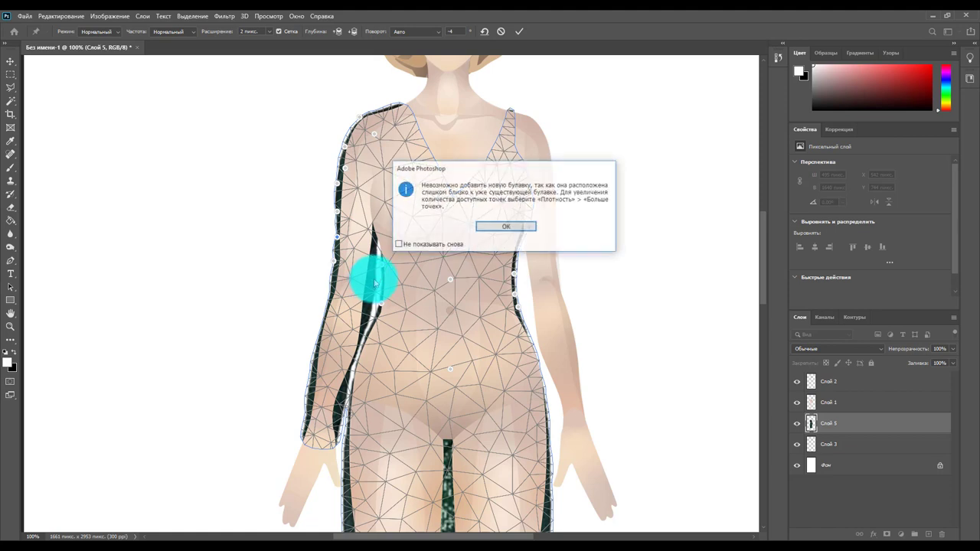
{"action": "left_click", "coordinate": [501, 226]}
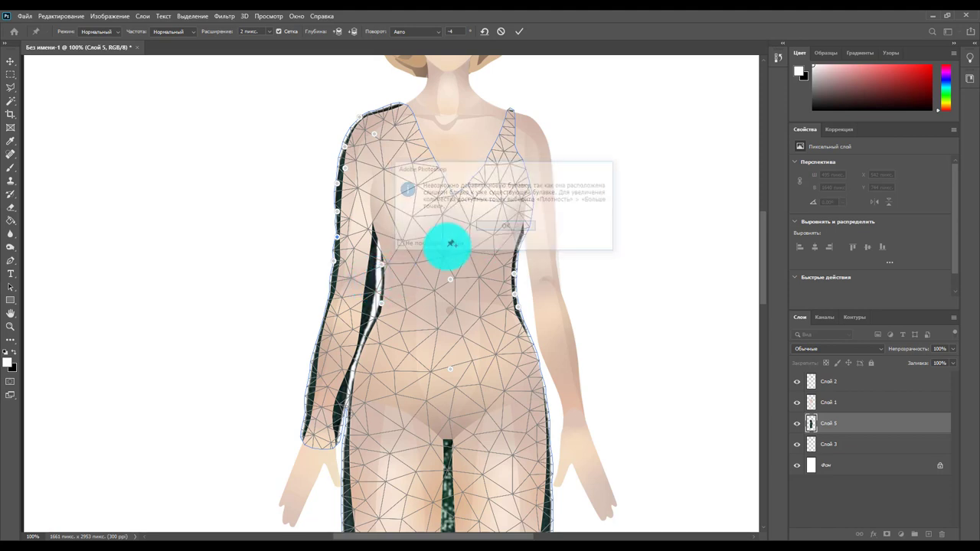
{"action": "left_click", "coordinate": [380, 283]}
{"action": "left_click", "coordinate": [504, 225]}
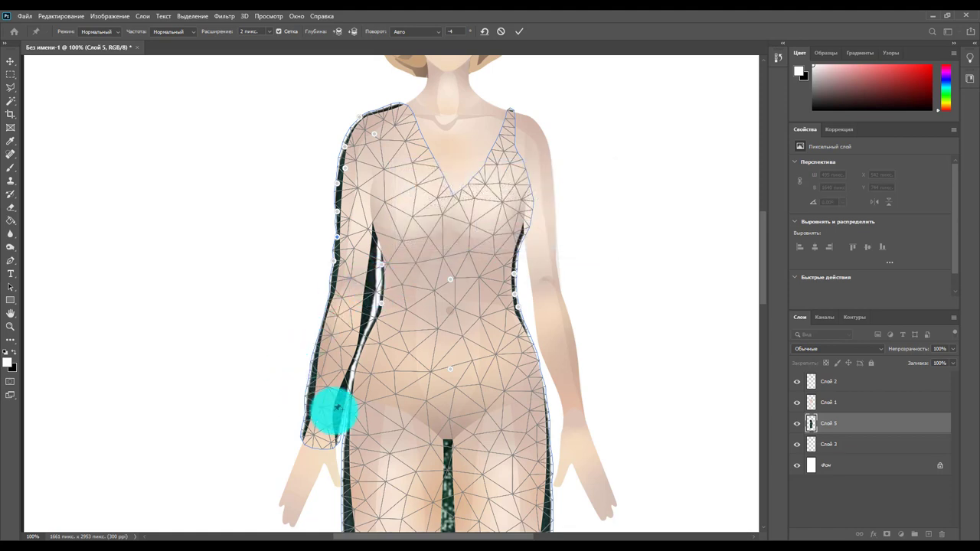
{"action": "left_click_drag", "start_coordinate": [347, 404], "coordinate": [340, 405]}
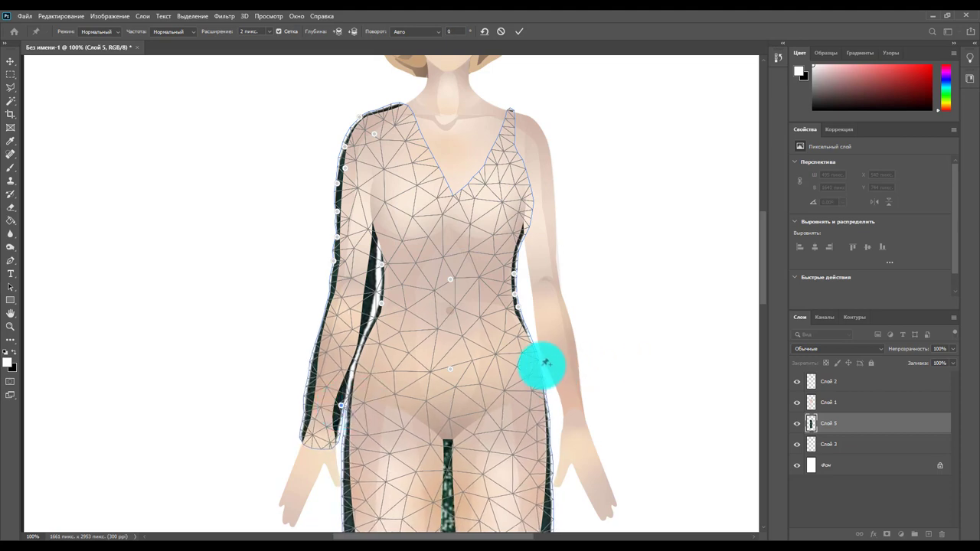
{"action": "left_click_drag", "start_coordinate": [543, 358], "coordinate": [542, 375]}
Step: Fit the dress strap to the right shoulder and commit the Puppet Warp
{"action": "scroll", "coordinate": [477, 324], "scroll_direction": "down", "scroll_amount": 4}
{"action": "scroll", "coordinate": [480, 323], "scroll_direction": "down", "scroll_amount": 2}
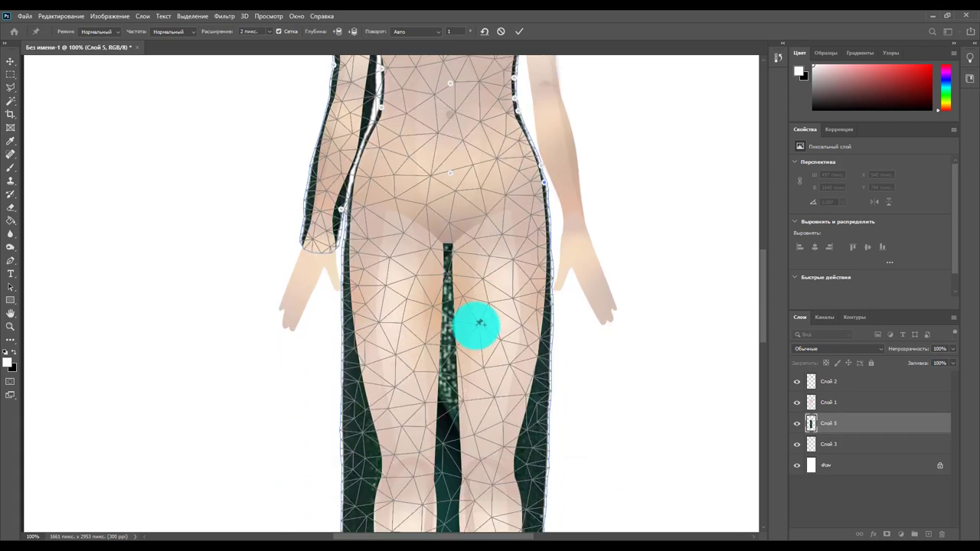
{"action": "scroll", "coordinate": [477, 324], "scroll_direction": "up", "scroll_amount": 1}
{"action": "scroll", "coordinate": [477, 324], "scroll_direction": "up", "scroll_amount": 2}
{"action": "scroll", "coordinate": [477, 324], "scroll_direction": "up", "scroll_amount": 1}
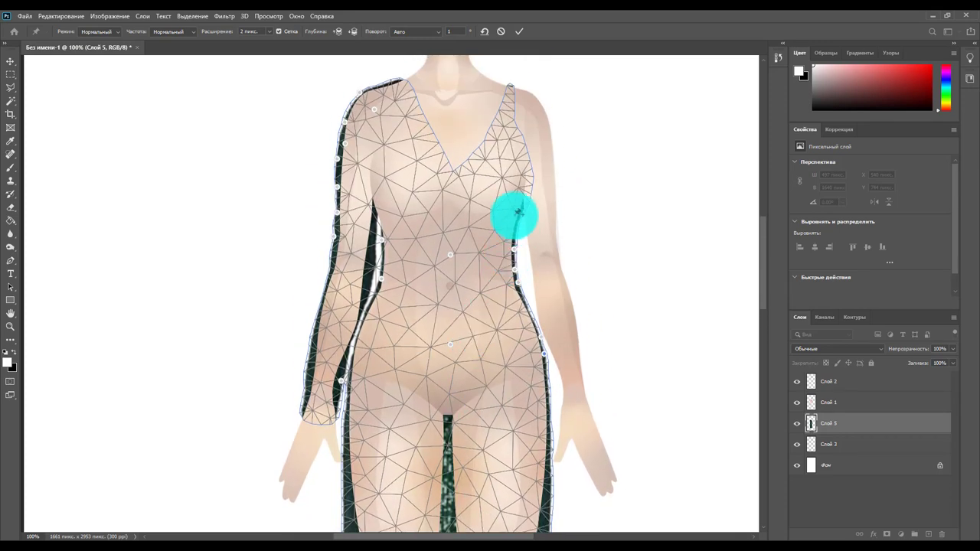
{"action": "left_click_drag", "start_coordinate": [534, 197], "coordinate": [527, 199]}
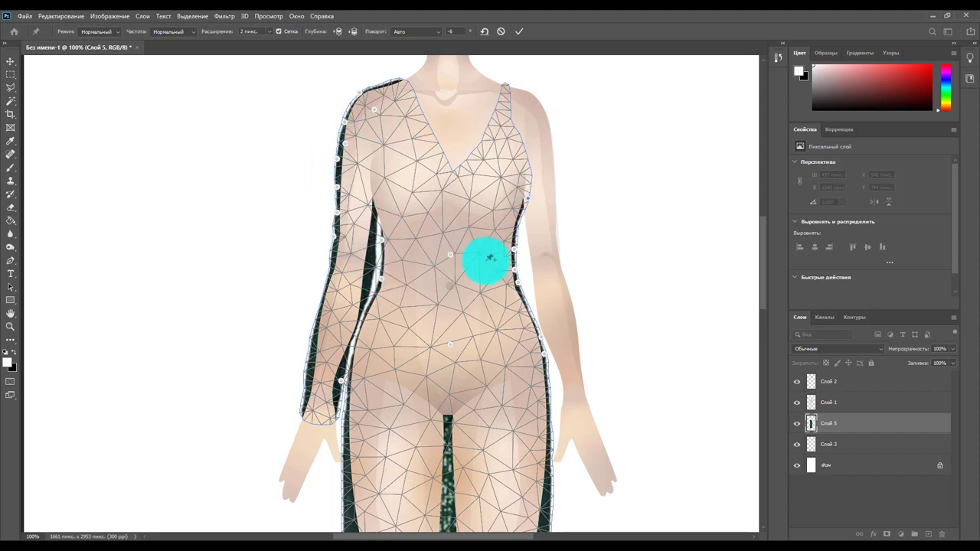
{"action": "key", "text": "Return"}
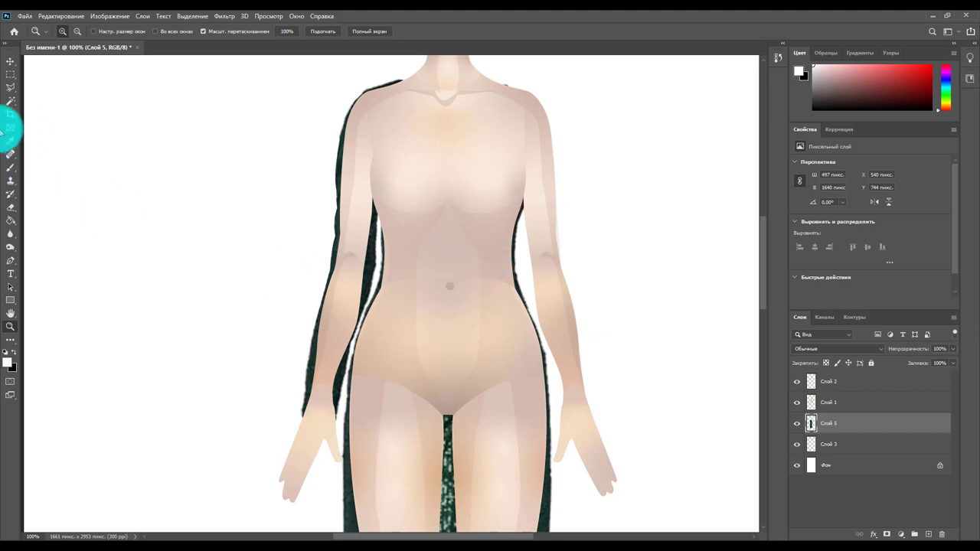
Step: Lasso-select the gap along the doll's left body and waist edge
{"action": "left_click", "coordinate": [11, 87]}
{"action": "mouse_move", "coordinate": [385, 222]}
{"action": "left_mouse_down"}
{"action": "mouse_move", "coordinate": [360, 284]}
{"action": "mouse_move", "coordinate": [365, 304]}
{"action": "mouse_move", "coordinate": [381, 277]}
{"action": "mouse_move", "coordinate": [383, 236]}
{"action": "left_mouse_up"}
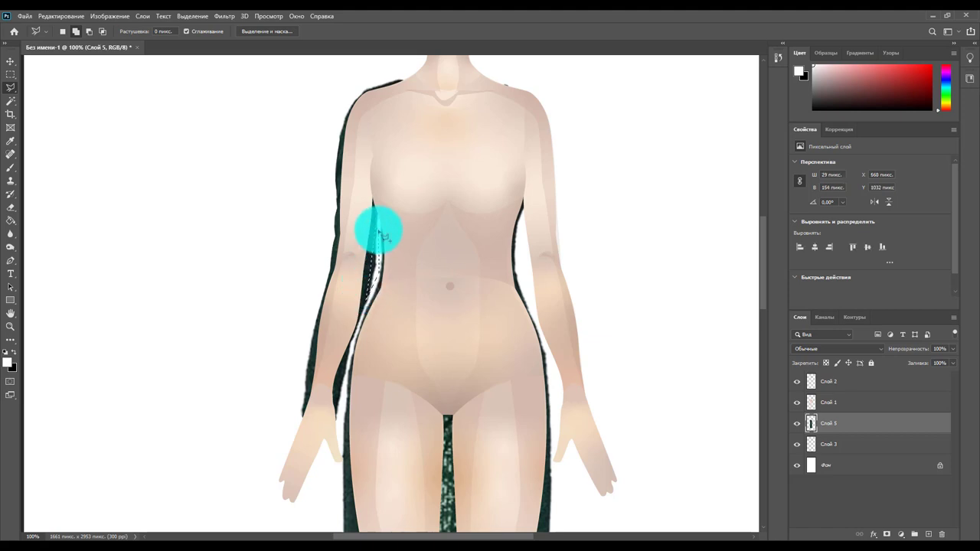
{"action": "left_click", "coordinate": [382, 235]}
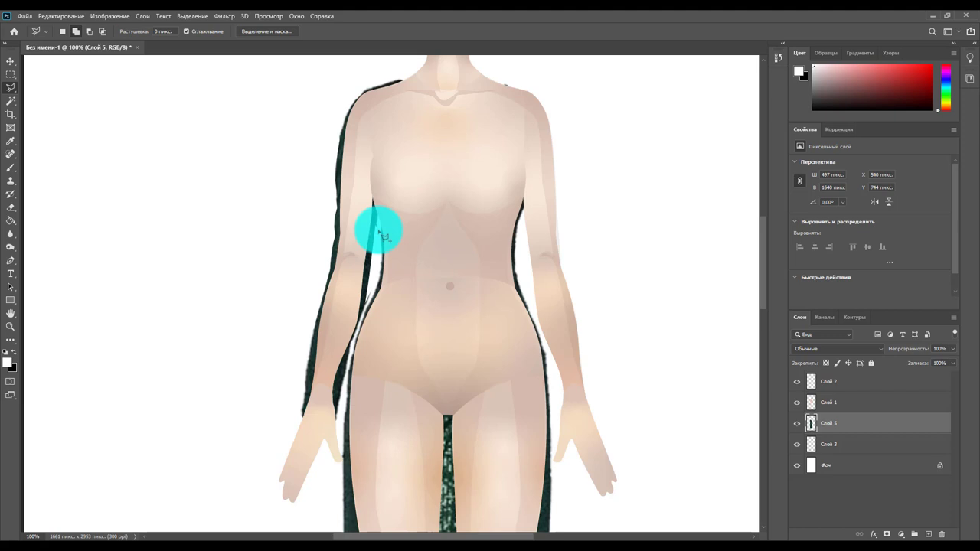
{"action": "left_click_drag", "start_coordinate": [381, 236], "coordinate": [378, 282]}
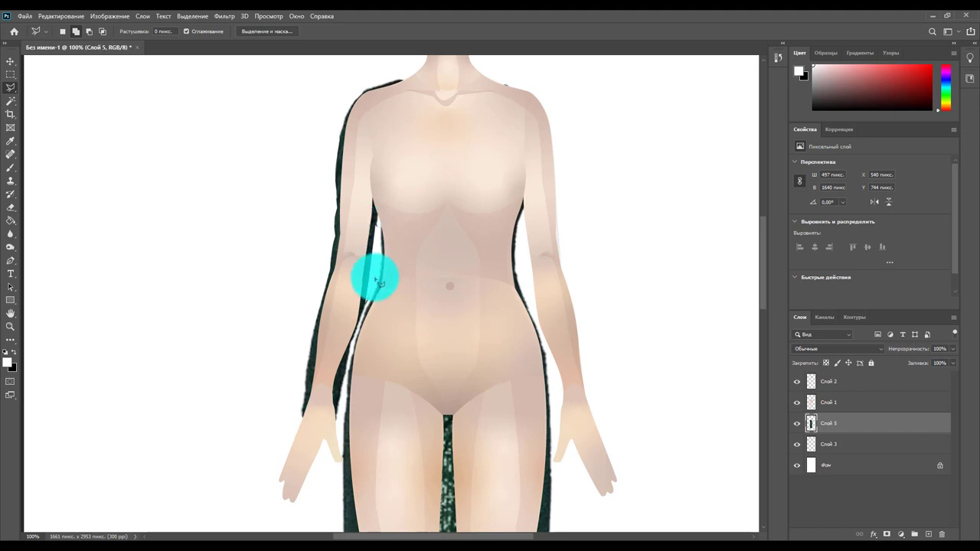
Step: Duplicate the dress layer as 'Слой 5 копия' and drag it above Слой 1
{"action": "scroll", "coordinate": [376, 280], "scroll_direction": "up", "scroll_amount": 2}
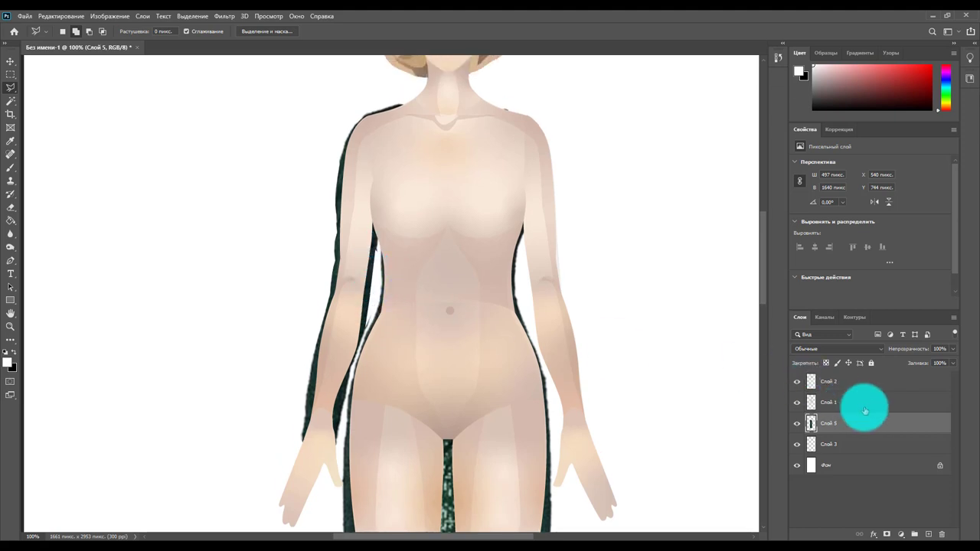
{"action": "right_click", "coordinate": [846, 427]}
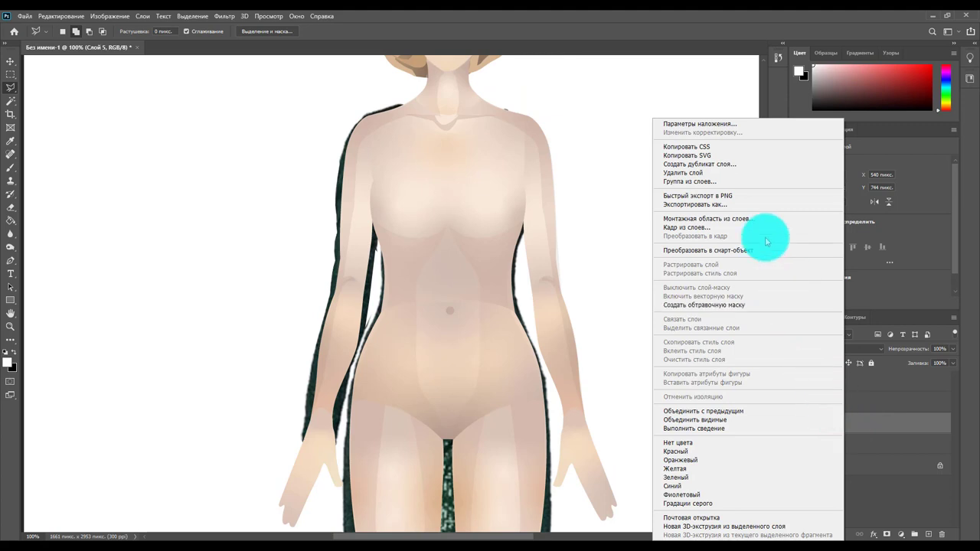
{"action": "left_click", "coordinate": [736, 163]}
{"action": "left_click", "coordinate": [589, 160]}
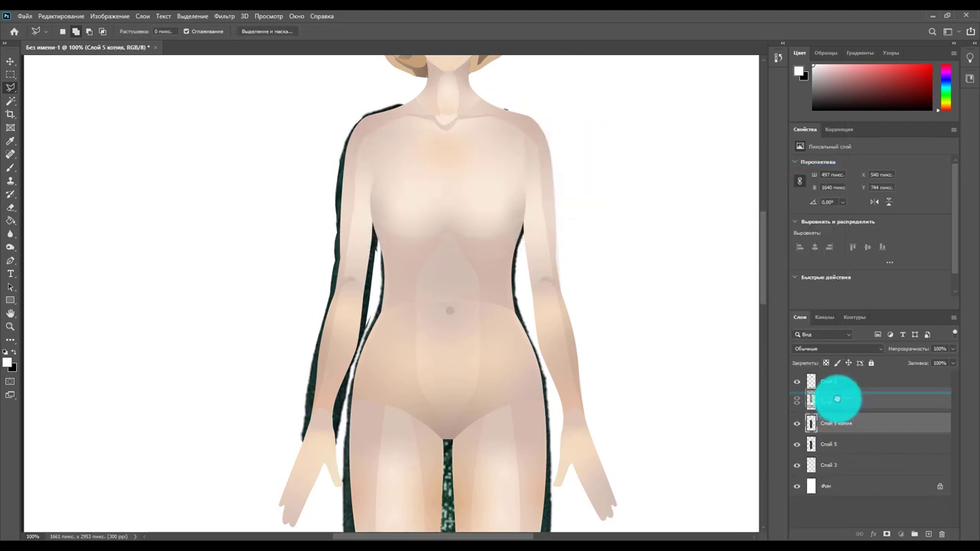
{"action": "left_click_drag", "start_coordinate": [841, 427], "coordinate": [837, 396]}
{"action": "scroll", "coordinate": [494, 299], "scroll_direction": "down", "scroll_amount": 2}
{"action": "scroll", "coordinate": [494, 280], "scroll_direction": "down", "scroll_amount": 3}
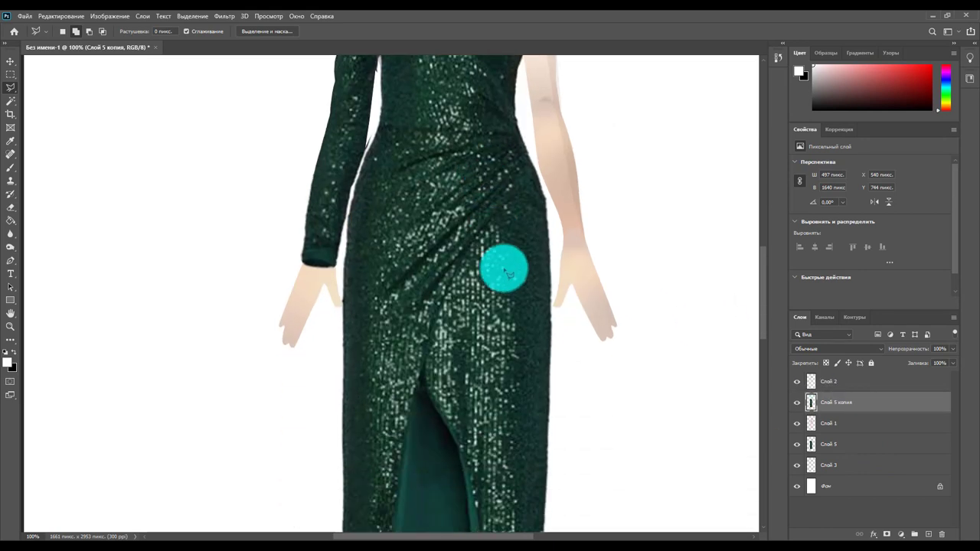
{"action": "scroll", "coordinate": [503, 268], "scroll_direction": "down", "scroll_amount": 3}
{"action": "scroll", "coordinate": [503, 268], "scroll_direction": "down", "scroll_amount": 3}
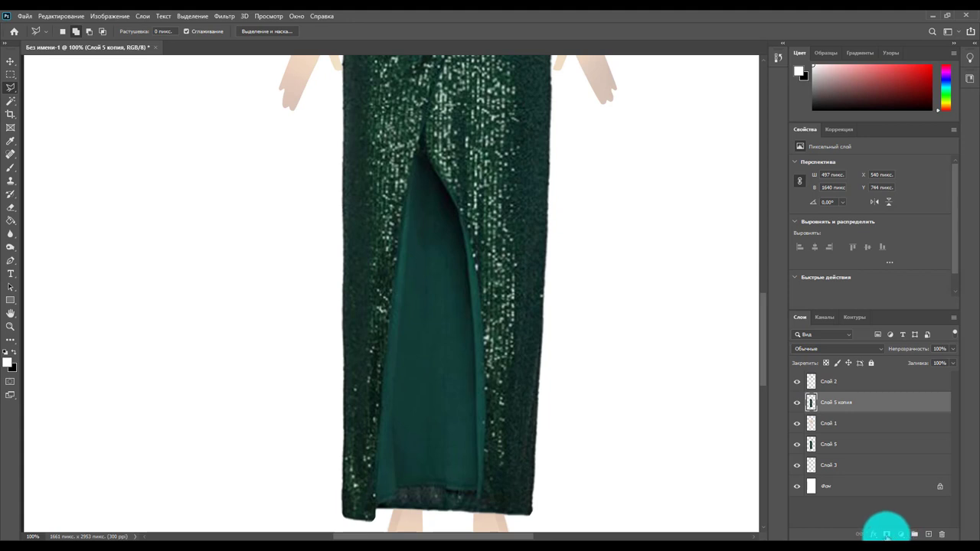
Step: Add a layer mask to 'Слой 5 копия' and outline the gown's slit with the Polygonal Lasso
{"action": "left_click", "coordinate": [886, 534]}
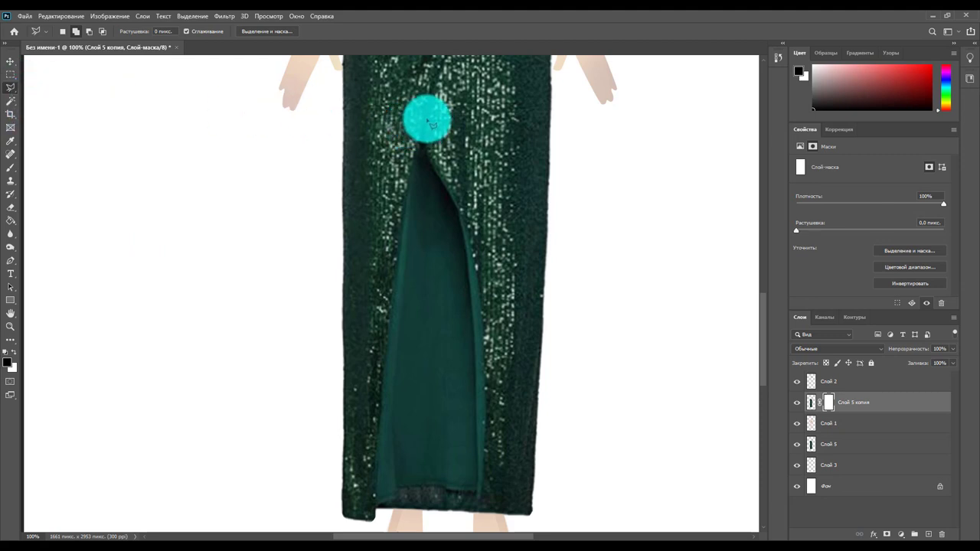
{"action": "left_click", "coordinate": [427, 118]}
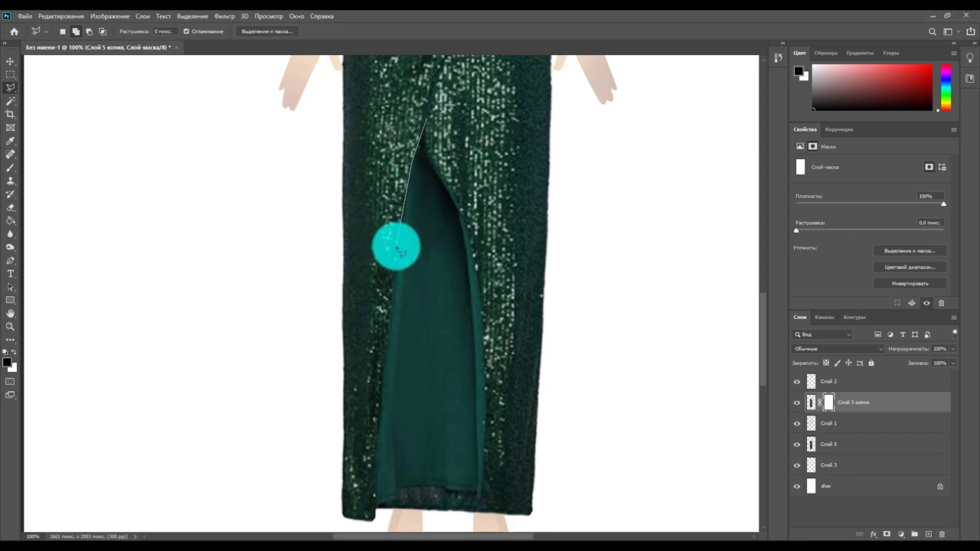
{"action": "left_click", "coordinate": [394, 257]}
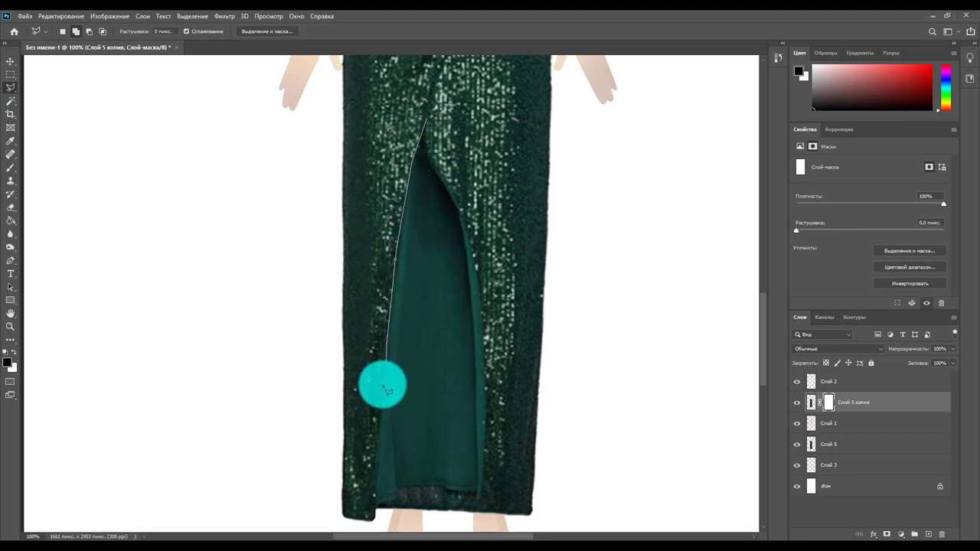
{"action": "left_click", "coordinate": [376, 517]}
{"action": "left_click", "coordinate": [479, 522]}
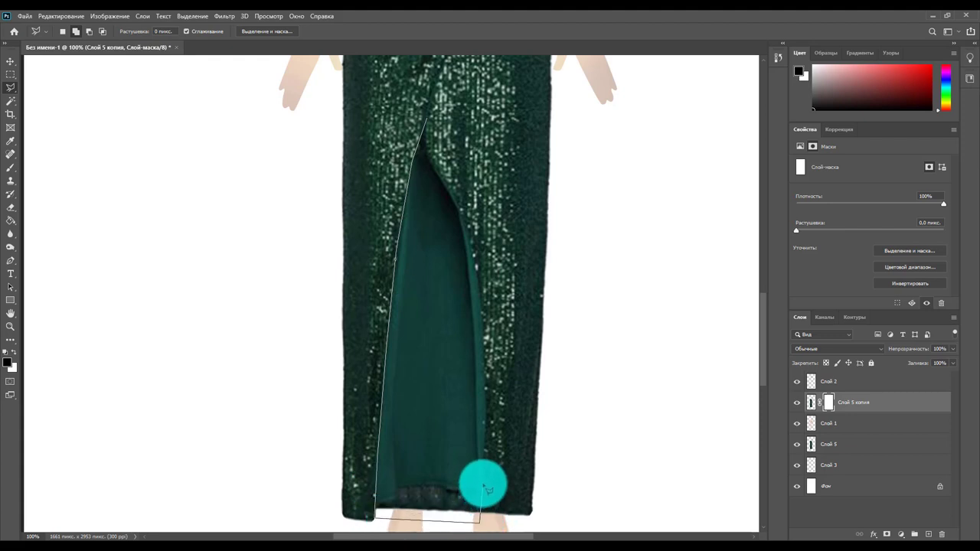
{"action": "left_click", "coordinate": [482, 342]}
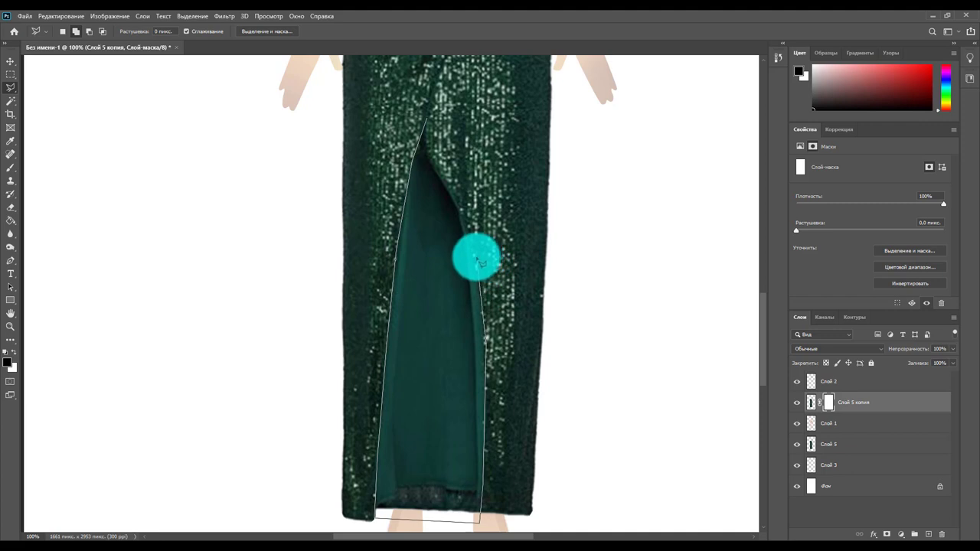
{"action": "left_click", "coordinate": [479, 263]}
{"action": "left_click", "coordinate": [460, 204]}
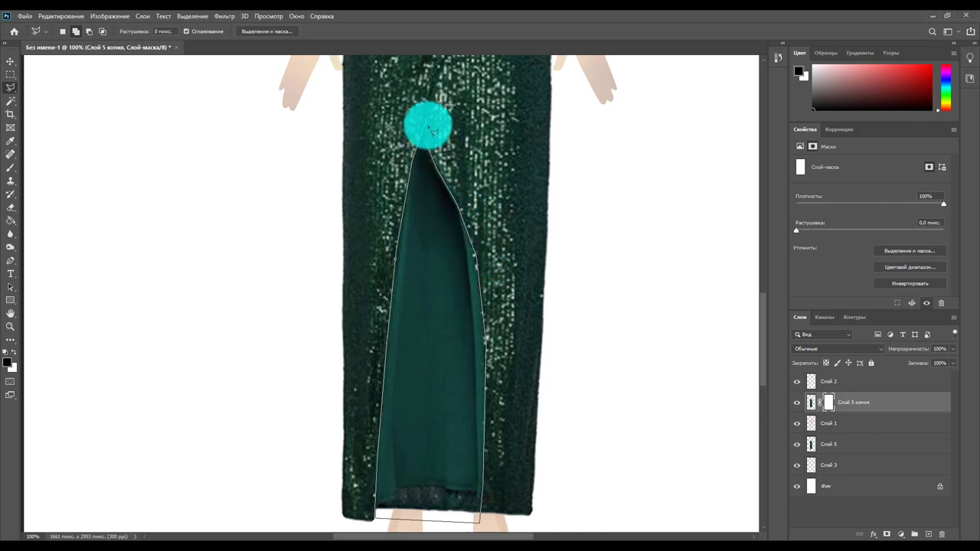
{"action": "left_click", "coordinate": [426, 126]}
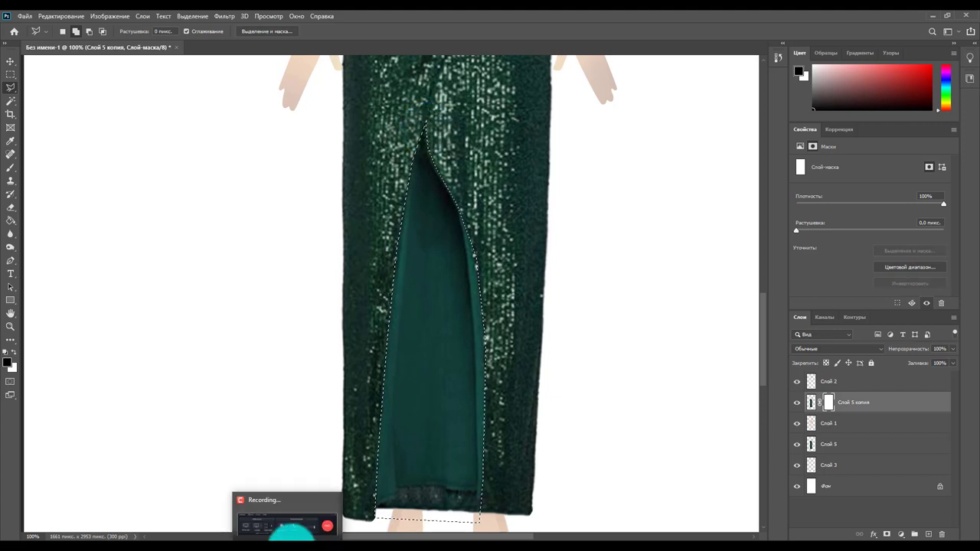
Step: Fill the slit black on the mask to reveal the leg, deselect, and fit on screen
{"action": "left_click", "coordinate": [10, 220]}
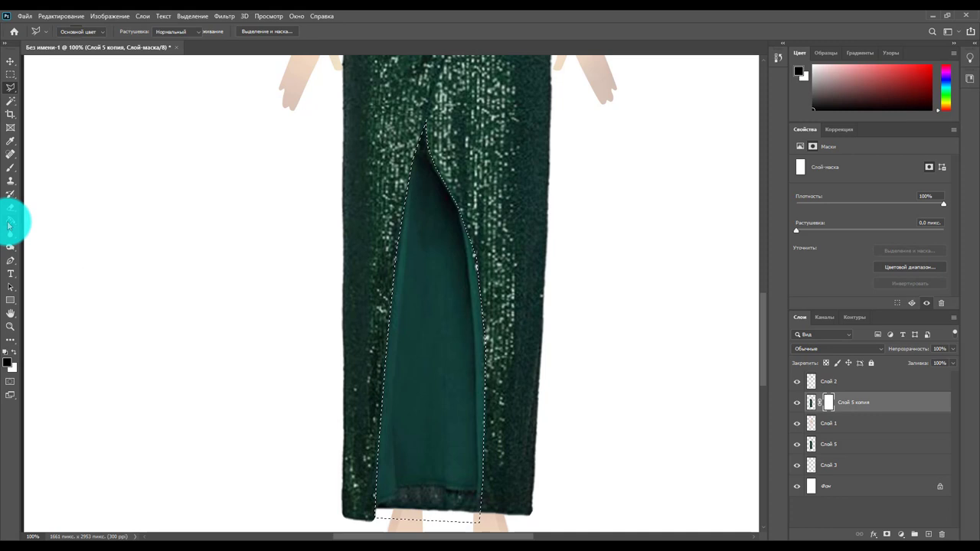
{"action": "left_click", "coordinate": [452, 364]}
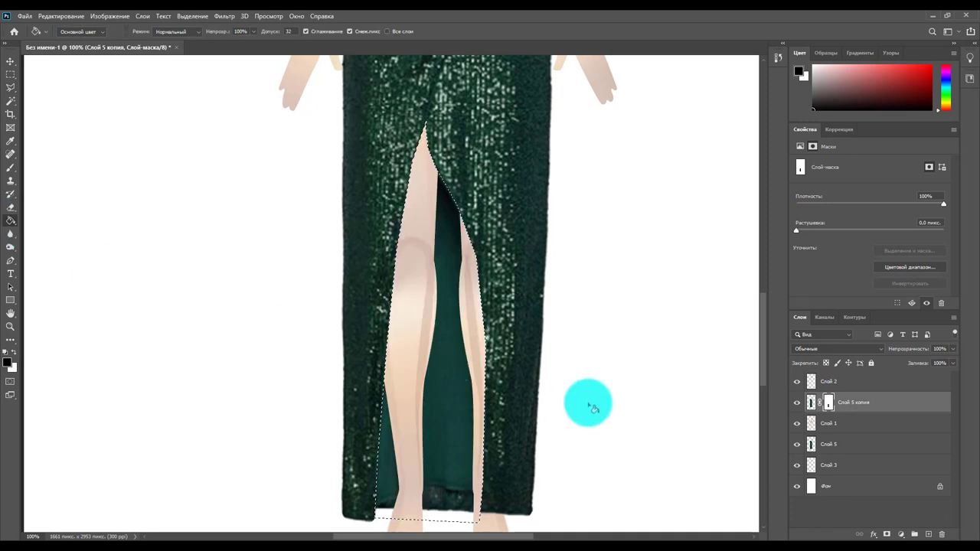
{"action": "key", "text": "ctrl+d"}
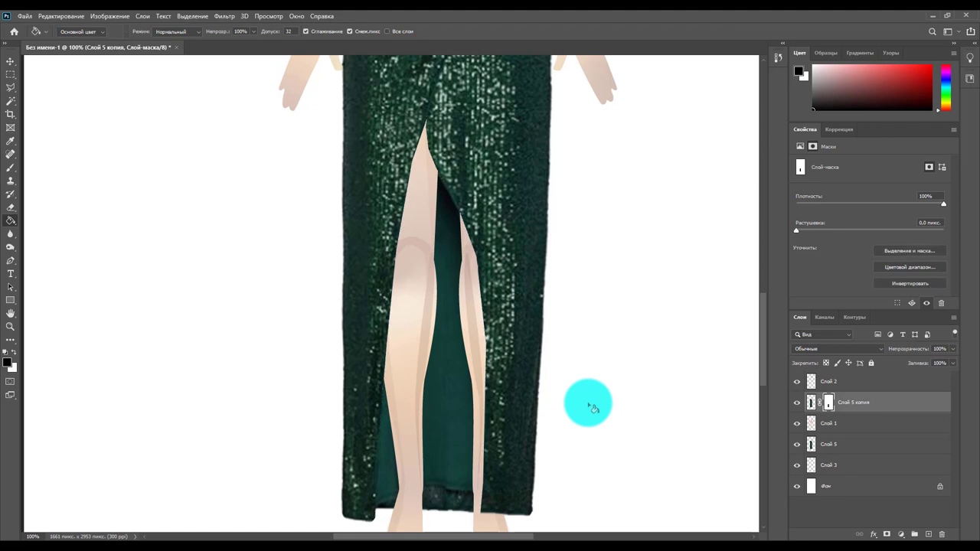
{"action": "key", "text": "ctrl+0"}
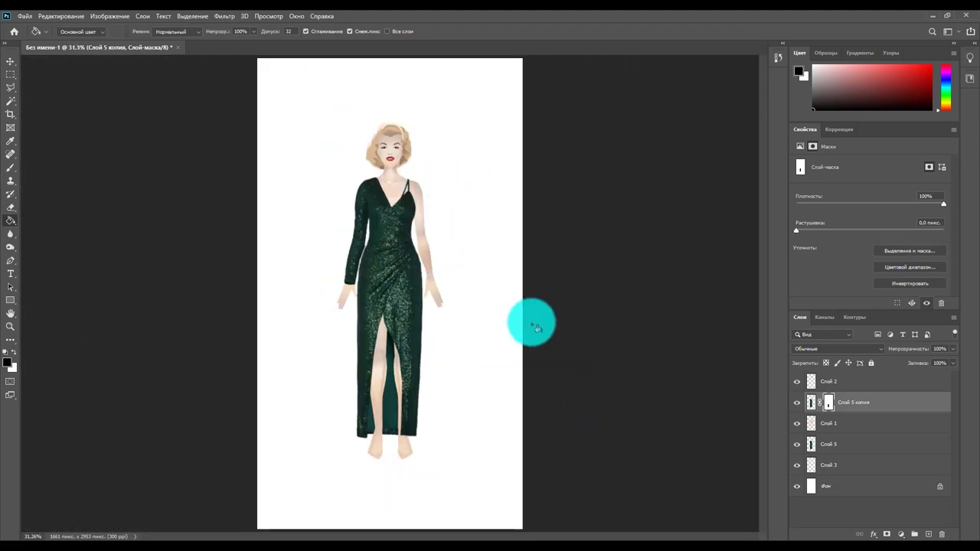
{"action": "left_click", "coordinate": [11, 326]}
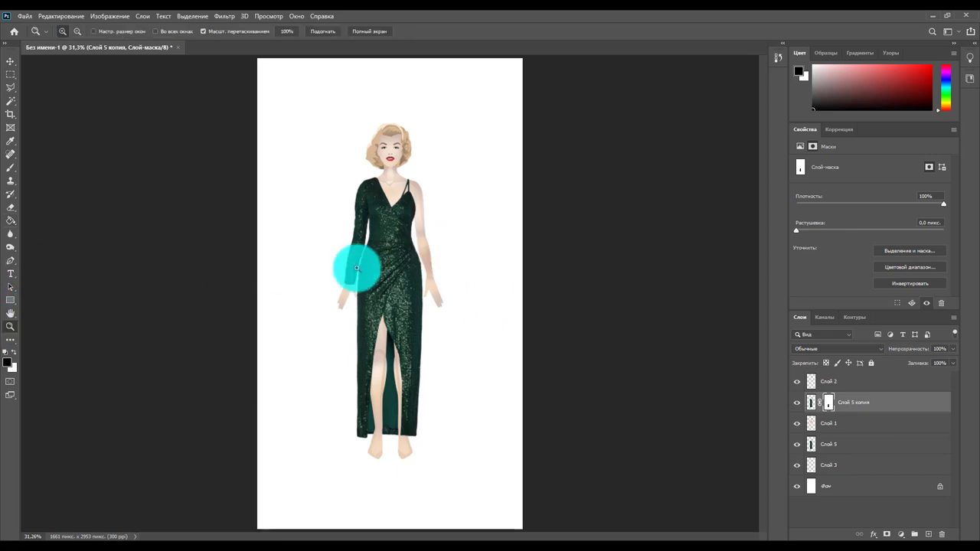
{"action": "left_click", "coordinate": [390, 278]}
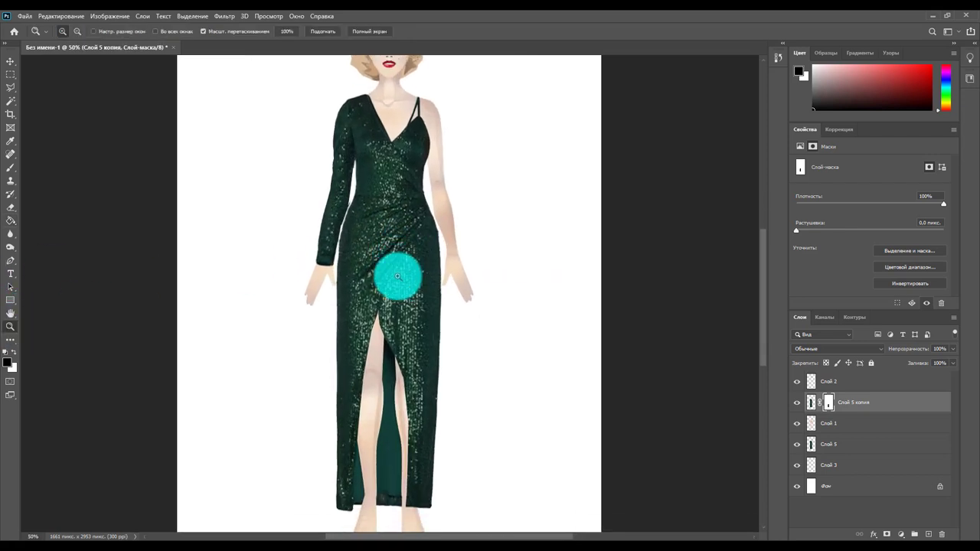
{"action": "scroll", "coordinate": [398, 276], "scroll_direction": "up", "scroll_amount": 1}
{"action": "scroll", "coordinate": [397, 281], "scroll_direction": "down", "scroll_amount": 1}
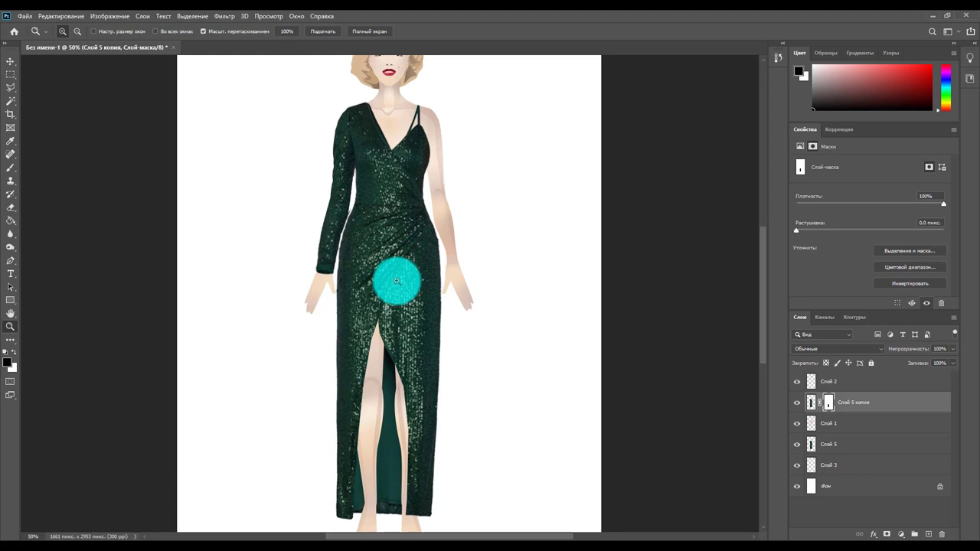
{"action": "scroll", "coordinate": [411, 285], "scroll_direction": "down", "scroll_amount": 1}
{"action": "scroll", "coordinate": [411, 285], "scroll_direction": "down", "scroll_amount": 2}
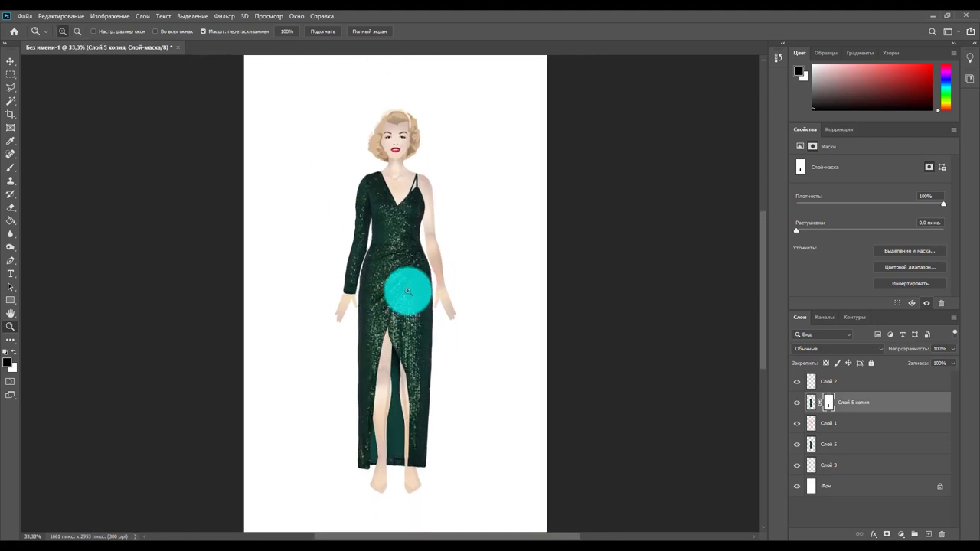
{"action": "scroll", "coordinate": [411, 289], "scroll_direction": "up", "scroll_amount": 3}
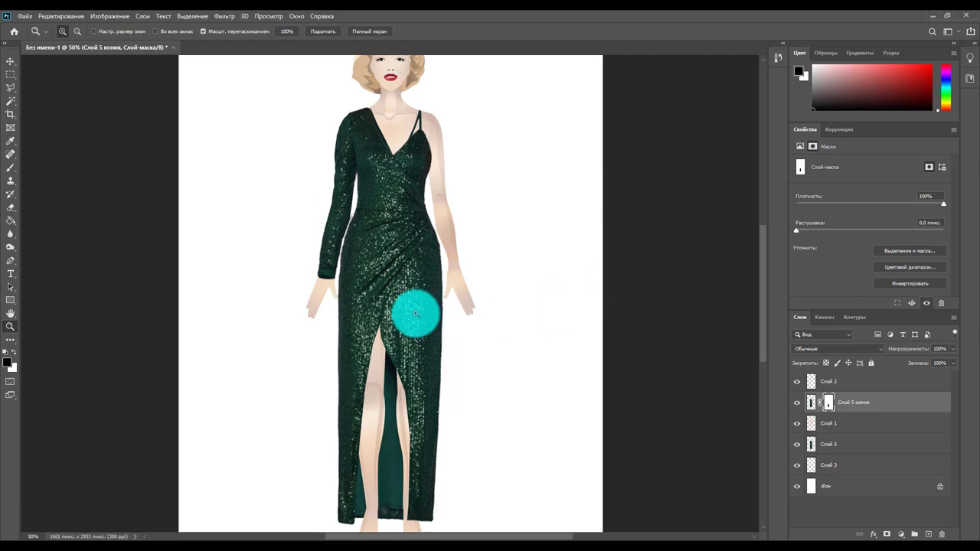
{"action": "scroll", "coordinate": [383, 241], "scroll_direction": "up", "scroll_amount": 1}
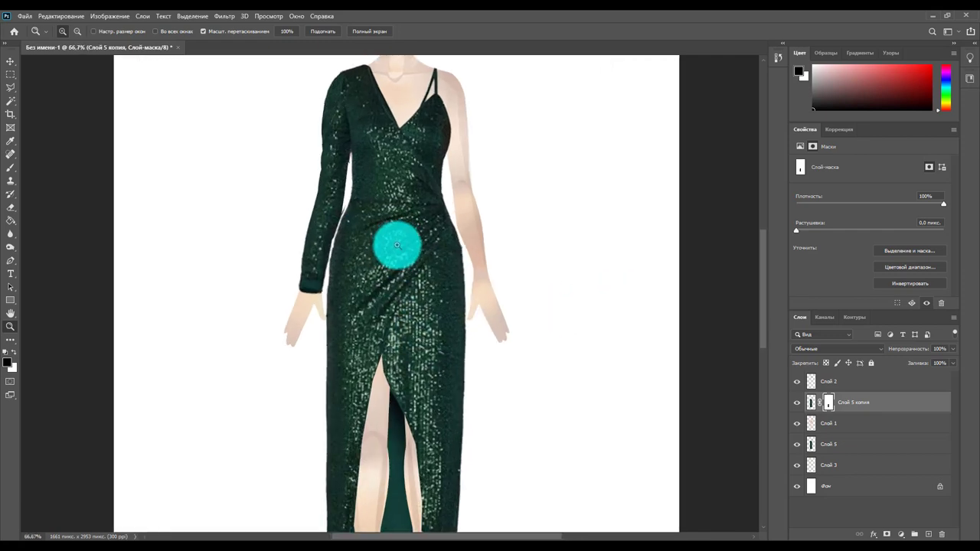
{"action": "scroll", "coordinate": [396, 246], "scroll_direction": "up", "scroll_amount": 2}
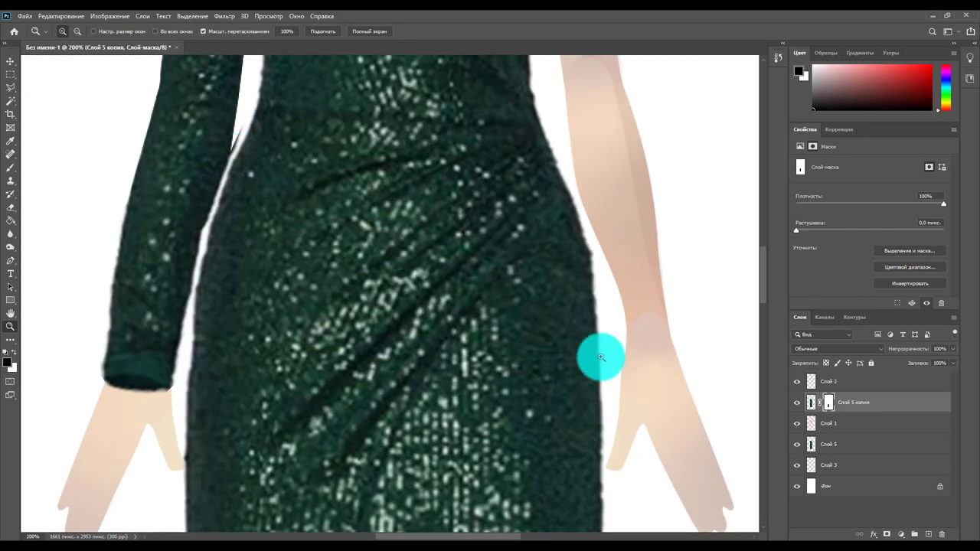
{"action": "scroll", "coordinate": [586, 338], "scroll_direction": "up", "scroll_amount": 1}
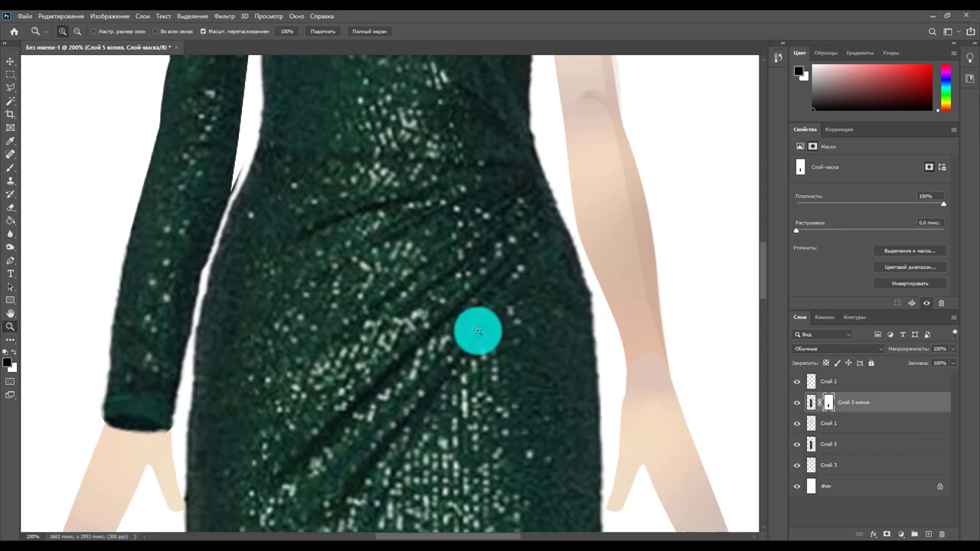
{"action": "left_click", "coordinate": [477, 340], "text": "alt"}
{"action": "left_click", "coordinate": [518, 369], "text": "alt"}
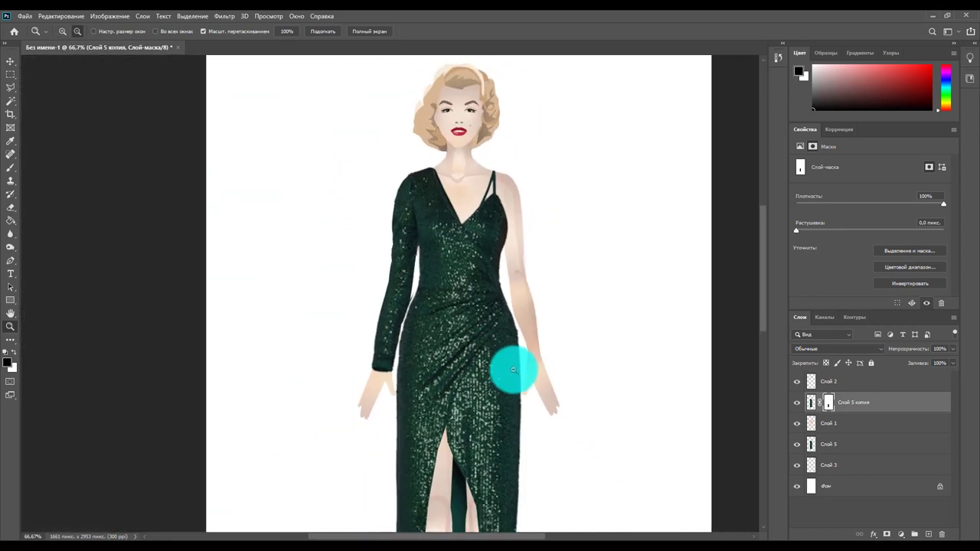
{"action": "left_click", "coordinate": [520, 381], "text": "alt"}
{"action": "left_click", "coordinate": [528, 356]}
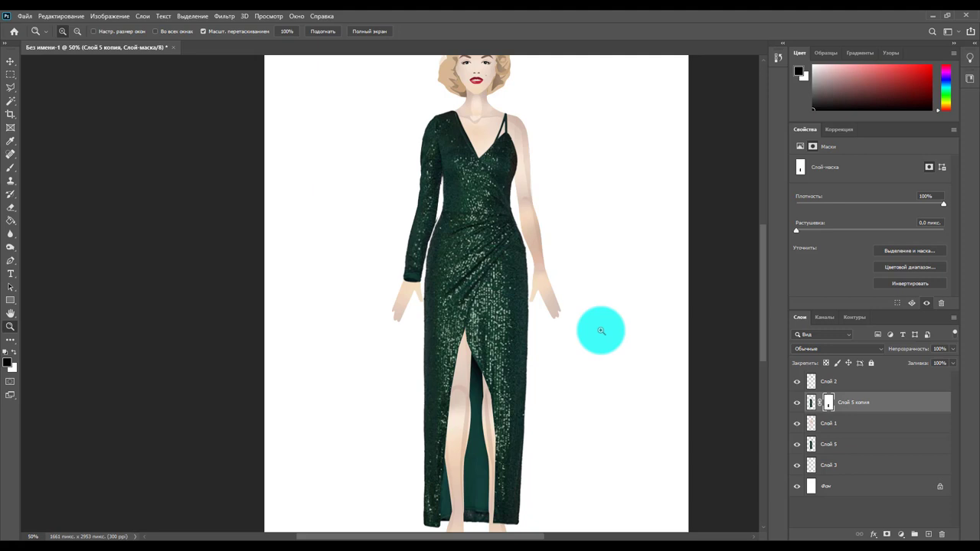
{"action": "left_click", "coordinate": [601, 331], "text": "alt"}
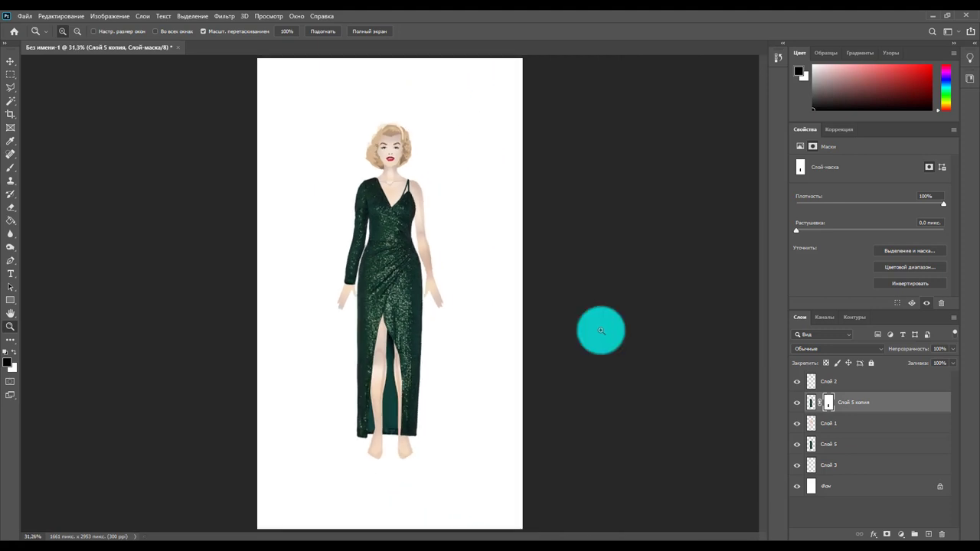